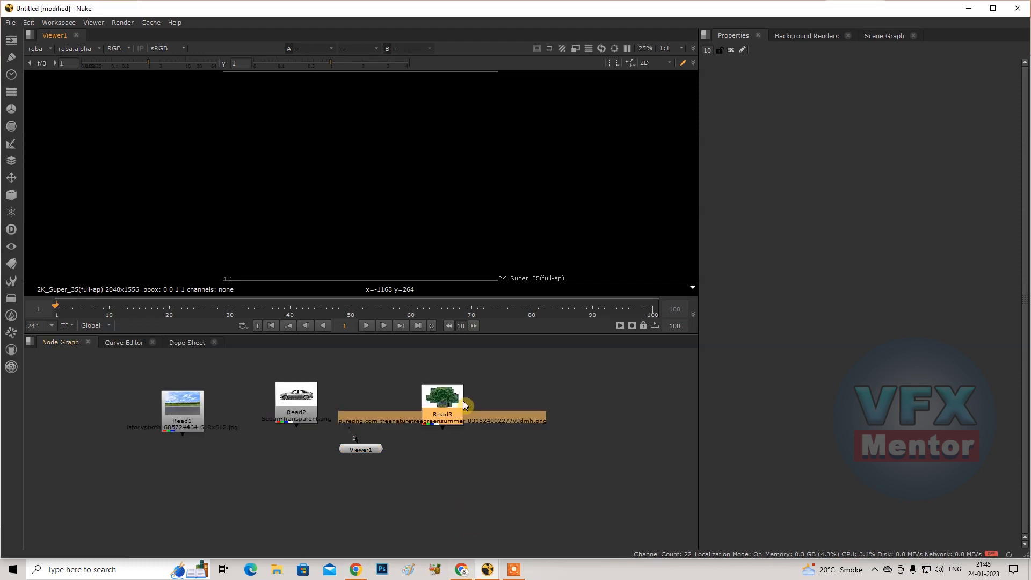
# Step: Rearrange the node graph by spacing out the road and sedan Read nodes and placing the Viewer node below, between them
pyautogui.scroll(3, 468, 421)
pyautogui.moveTo(345, 454)
pyautogui.mouseDown(button='middle')
pyautogui.moveTo(472, 503)
pyautogui.moveTo(345, 455)
pyautogui.moveTo(328, 461)
pyautogui.moveTo(340, 443)
pyautogui.mouseUp(button='middle')
pyautogui.moveTo(157, 421); pyautogui.dragTo(196, 402)
pyautogui.moveTo(339, 414); pyautogui.dragTo(576, 493)
pyautogui.moveTo(419, 481); pyautogui.dragTo(348, 486)
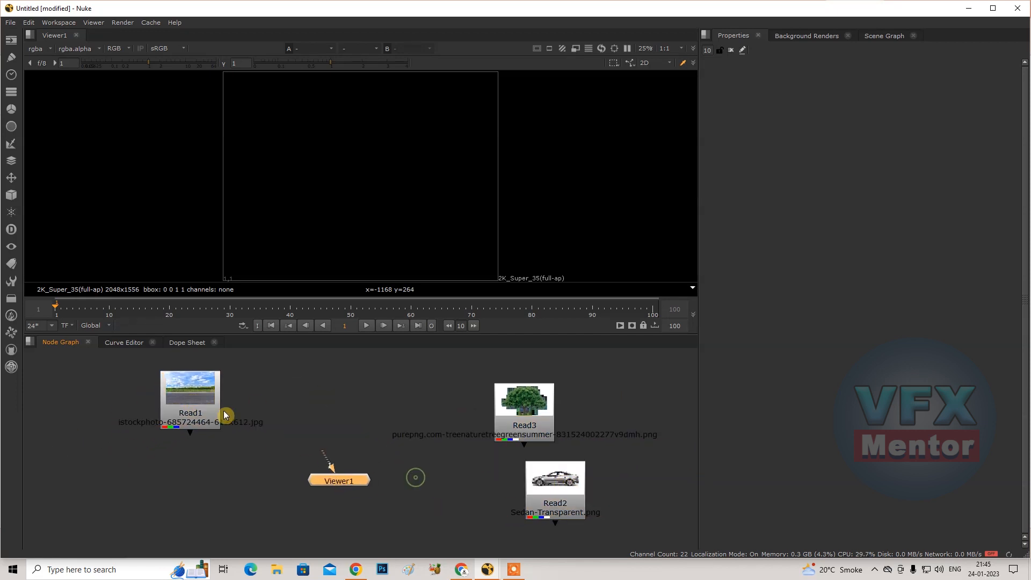
# Step: Show the Read1 road image in the viewer and enlarge the viewer area
pyautogui.click(207, 403)
pyautogui.press('1')
pyautogui.scroll(-3, 427, 131)
pyautogui.scroll(3, 371, 172)
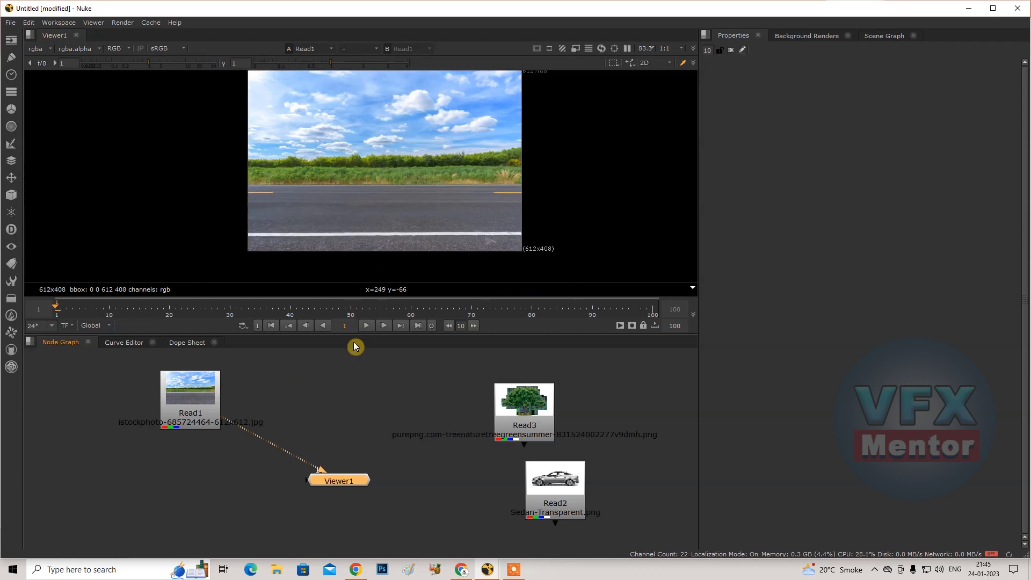
pyautogui.moveTo(353, 334); pyautogui.dragTo(355, 362)
pyautogui.moveTo(391, 195); pyautogui.dragTo(372, 200, button='middle')
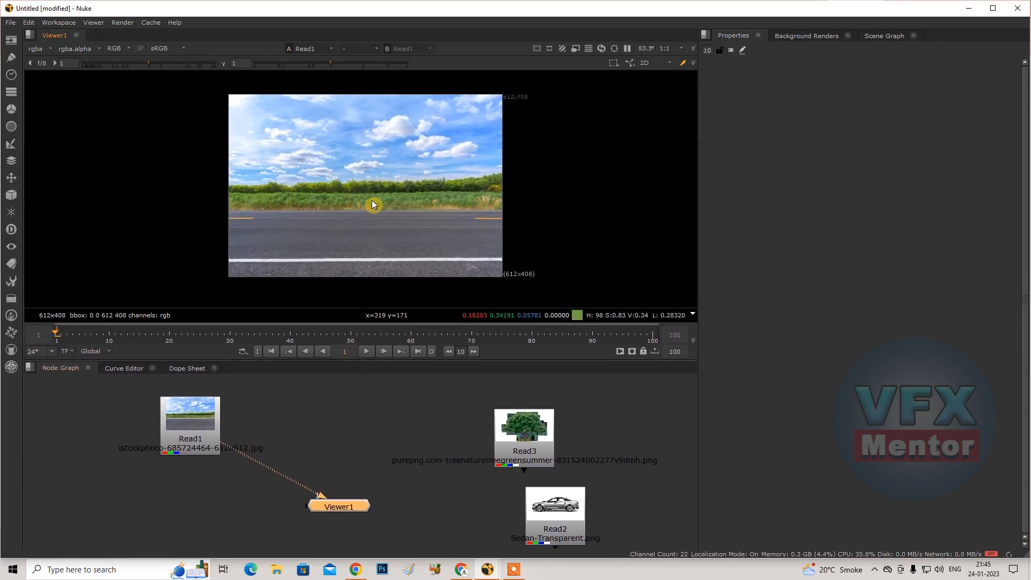
# Step: Examine the road image in the viewer at different magnifications
pyautogui.scroll(2, 433, 203)
pyautogui.scroll(-2, 427, 210)
pyautogui.scroll(2, 398, 217)
pyautogui.scroll(-2, 374, 218)
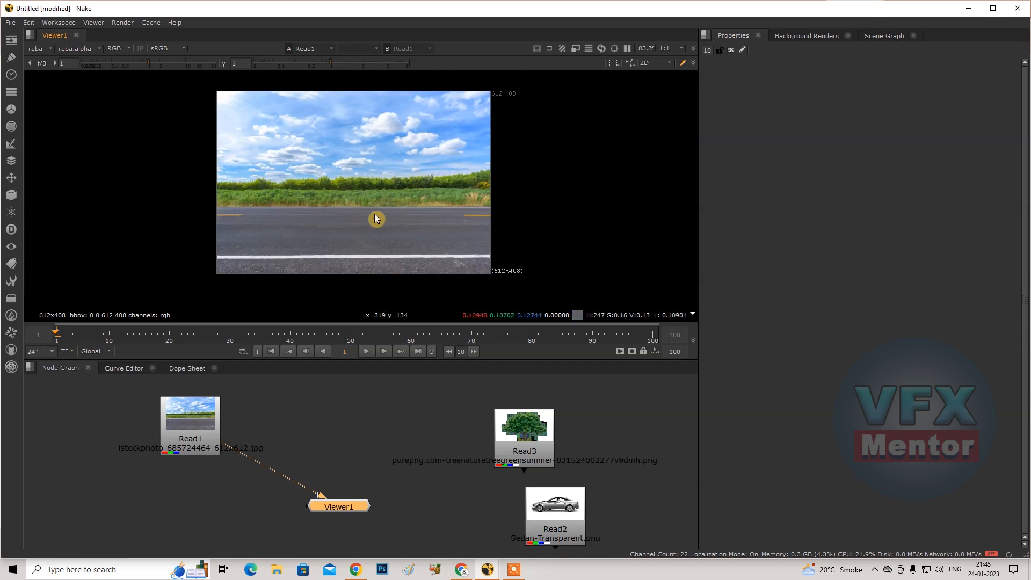
pyautogui.moveTo(397, 200); pyautogui.dragTo(365, 187, button='middle')
pyautogui.scroll(-2, 376, 178)
pyautogui.scroll(2, 351, 186)
pyautogui.moveTo(358, 122); pyautogui.dragTo(346, 128, button='middle')
# Step: Move the sedan Read node up between the road and tree Read nodes
pyautogui.click(326, 398)
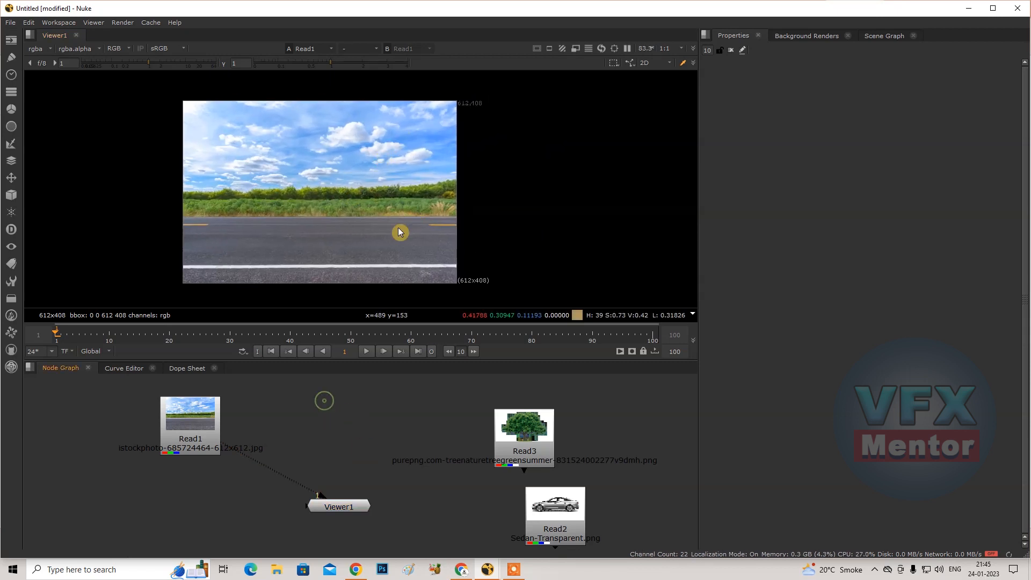
pyautogui.moveTo(562, 518); pyautogui.dragTo(404, 421)
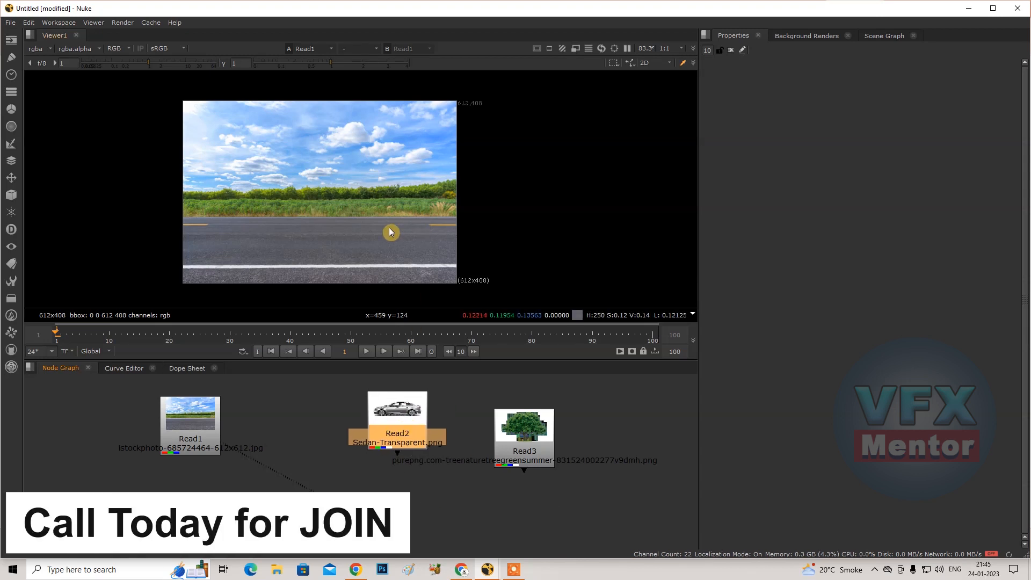
# Step: Try the HD_1080 1920x1080 format on the Read1 road image and restore its 612x408 format
pyautogui.click(205, 415)
pyautogui.doubleClick(197, 411)
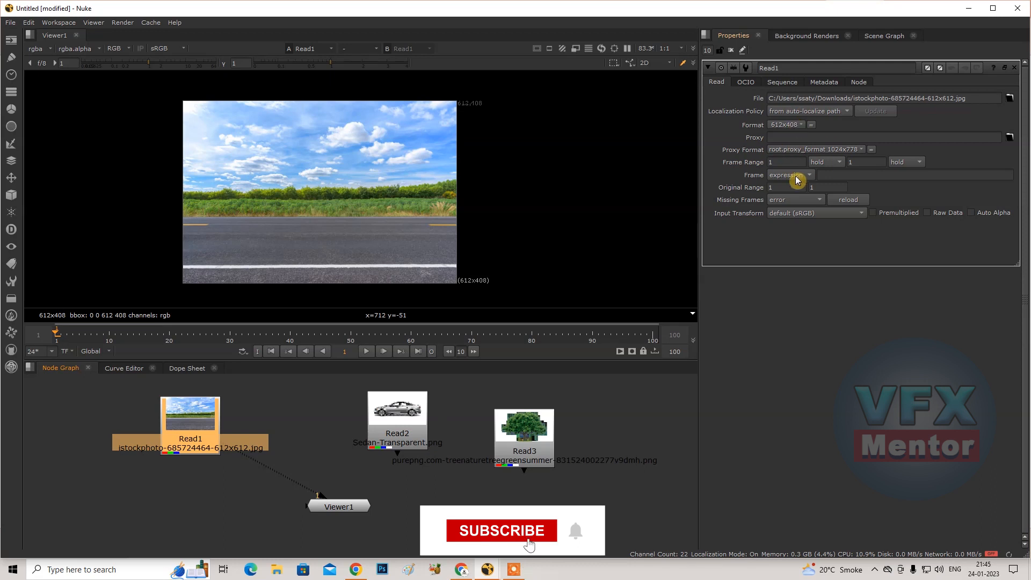
pyautogui.click(795, 125)
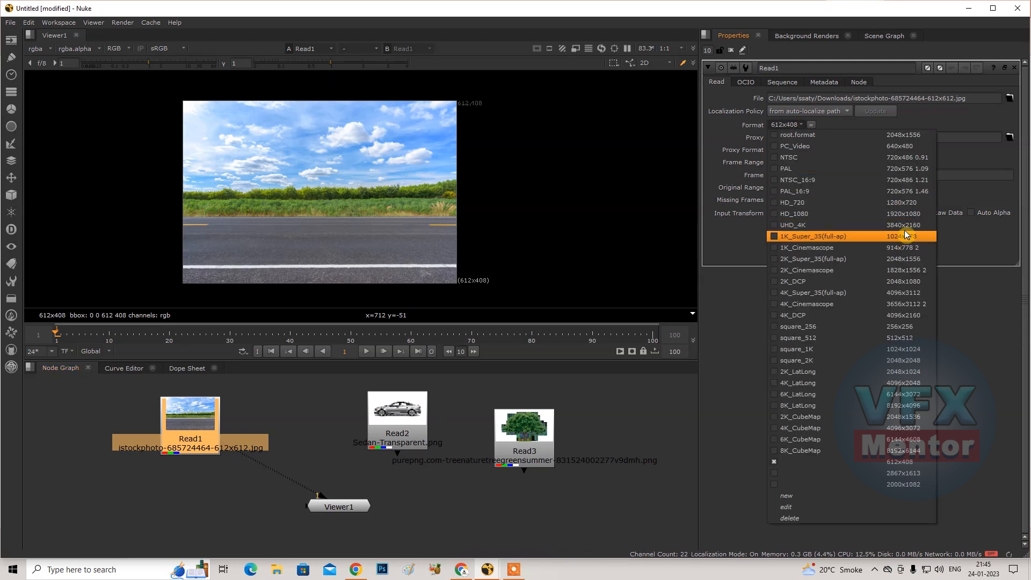
pyautogui.click(922, 214)
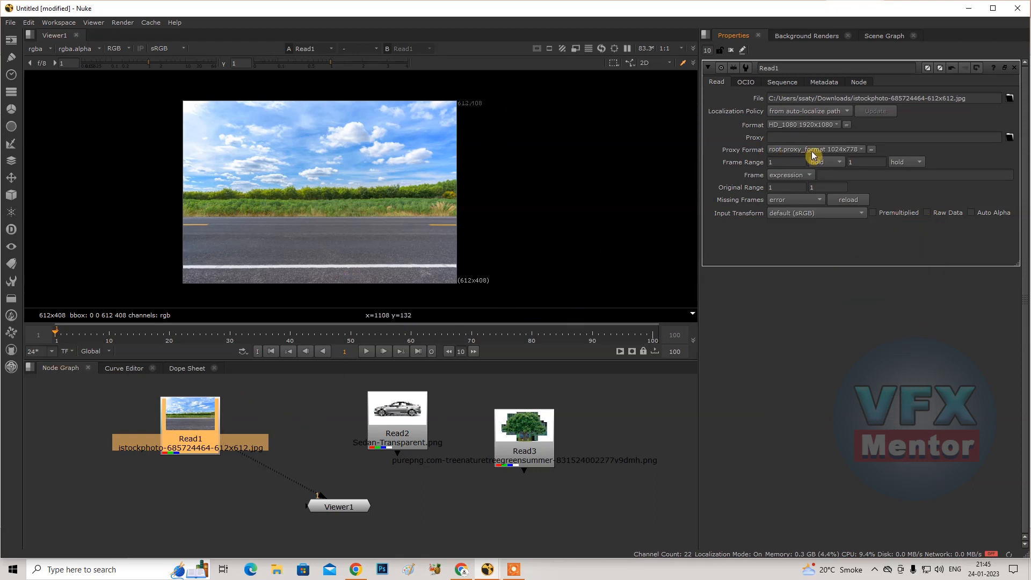
pyautogui.click(822, 126)
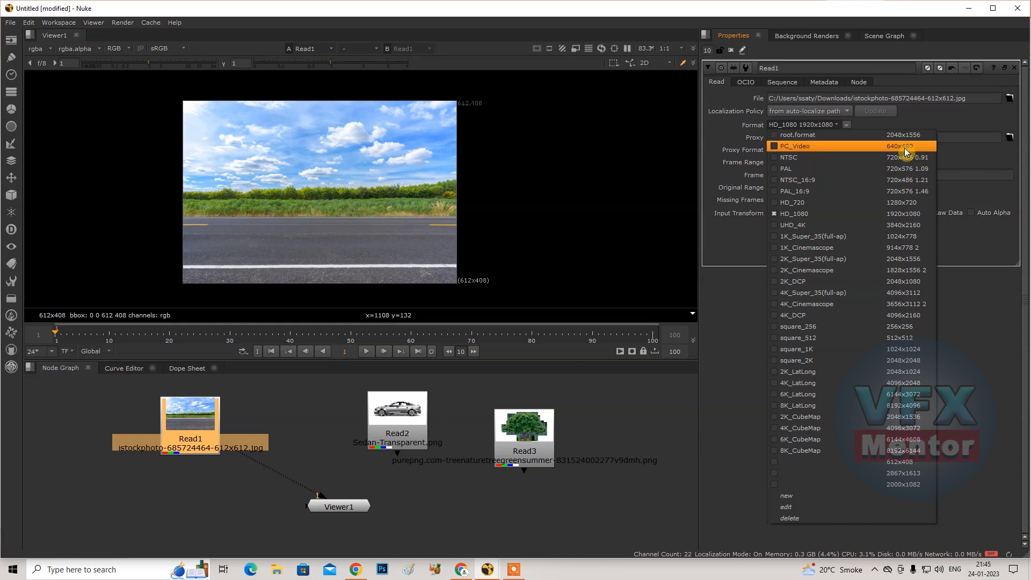
pyautogui.click(902, 469)
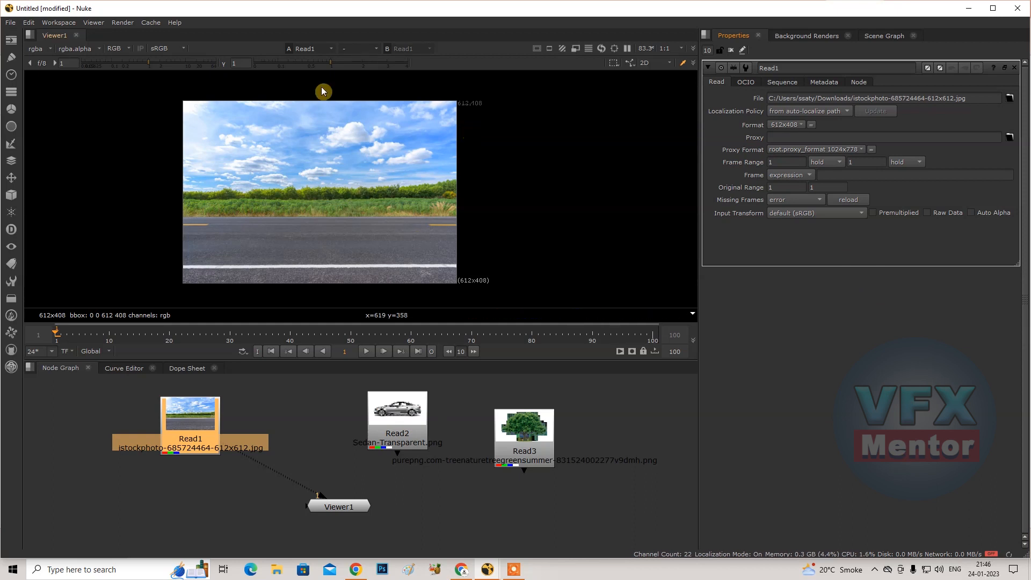
# Step: Add a Transform node after the Read1 road image and stretch the image horizontally to a width scale of about 1.66
pyautogui.moveTo(237, 454); pyautogui.dragTo(352, 459, button='middle')
pyautogui.click(230, 422)
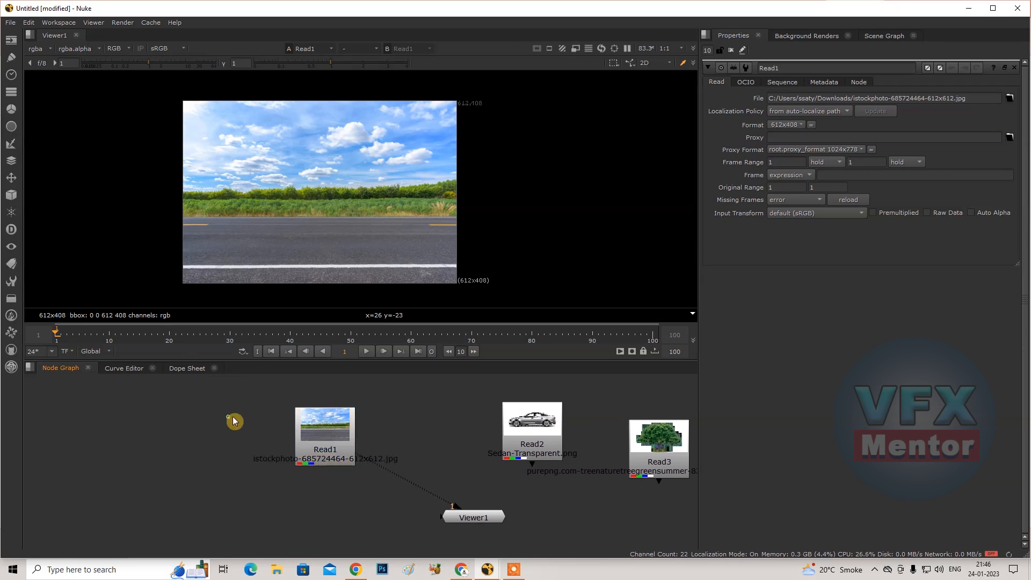
pyautogui.click(341, 428)
pyautogui.scroll(-1, 343, 430)
pyautogui.scroll(3, 343, 430)
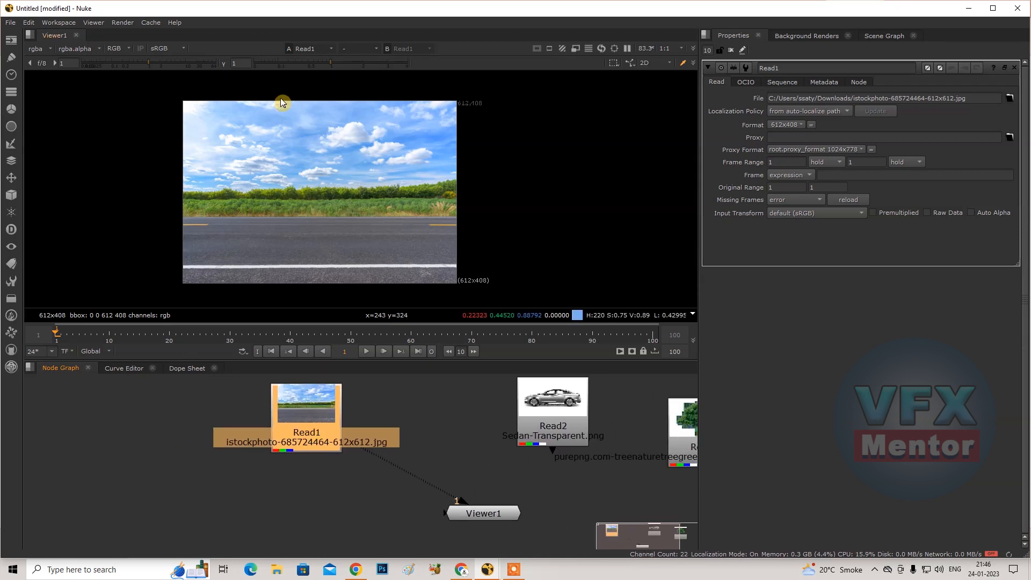
pyautogui.scroll(-1, 281, 179)
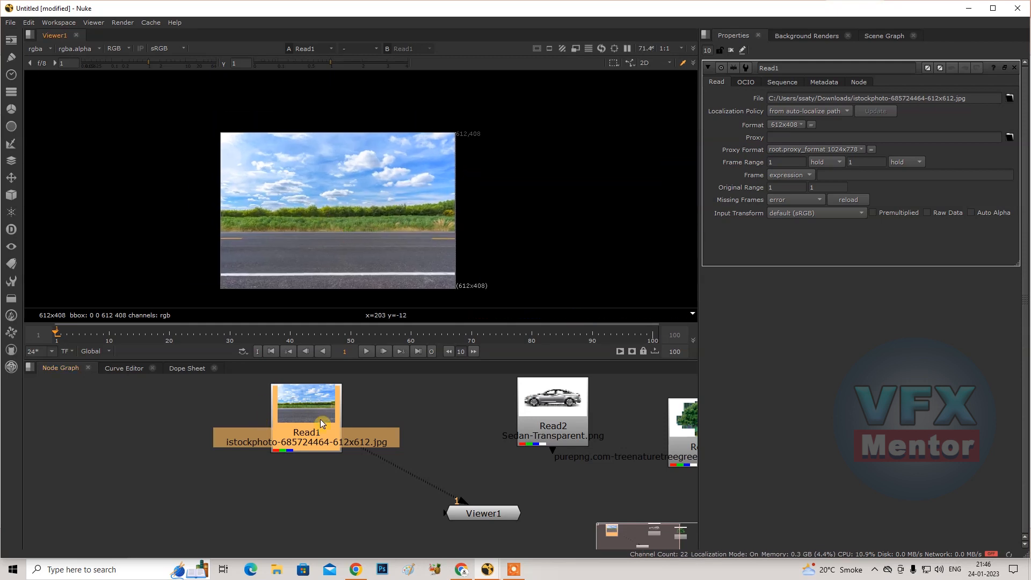
pyautogui.click(385, 414)
pyautogui.click(312, 417)
pyautogui.press('t')
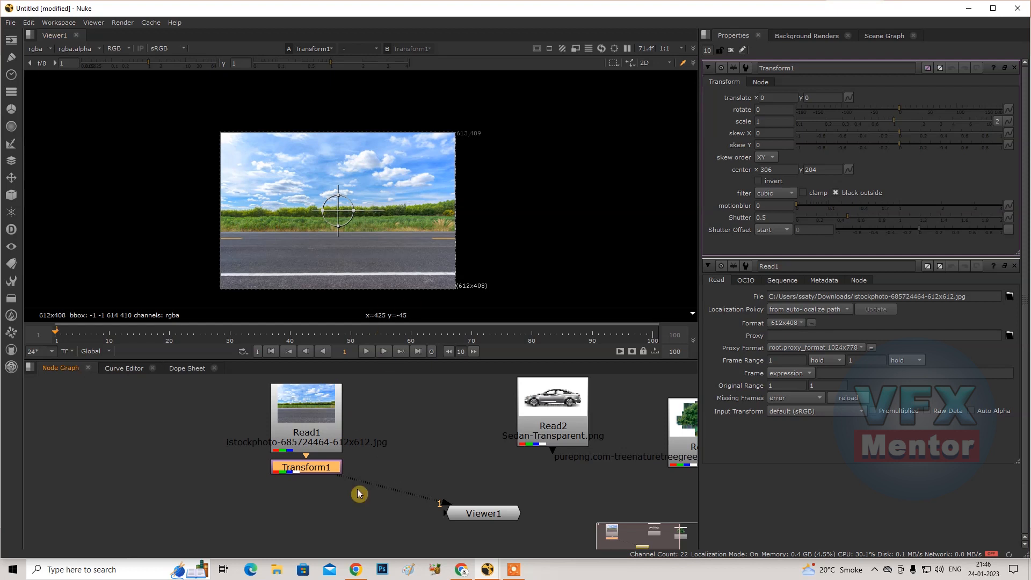
pyautogui.moveTo(356, 210); pyautogui.dragTo(365, 210)
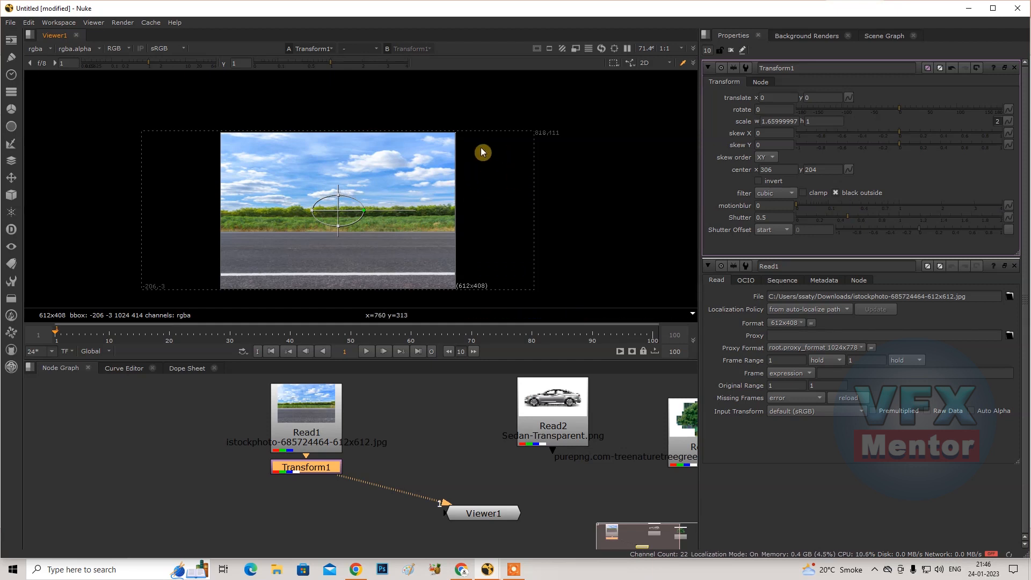
# Step: Set the project's full size format to HD_1080 1920x1080 in the Project Settings
pyautogui.click(584, 491)
pyautogui.press('s')
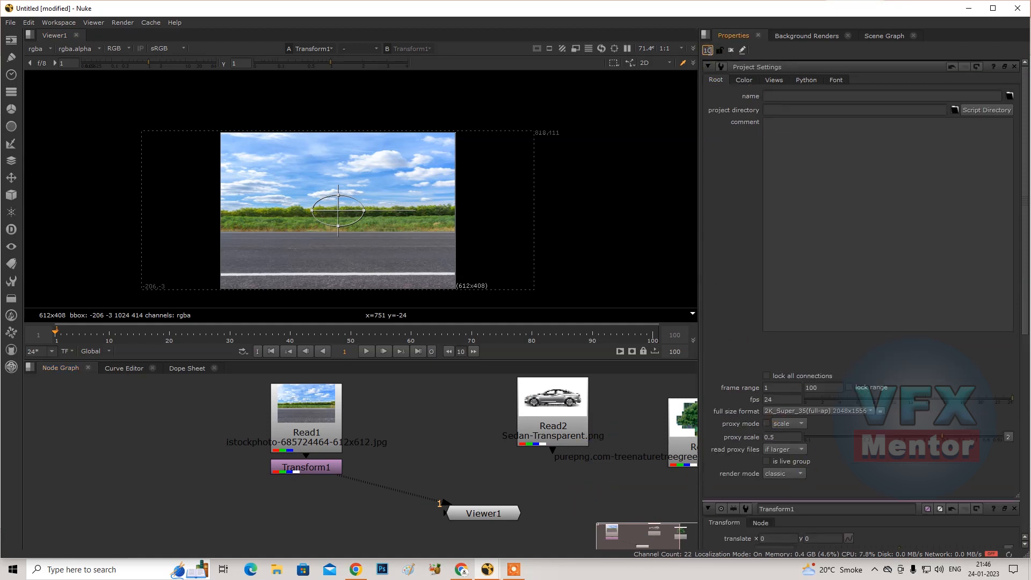
pyautogui.press('Return')
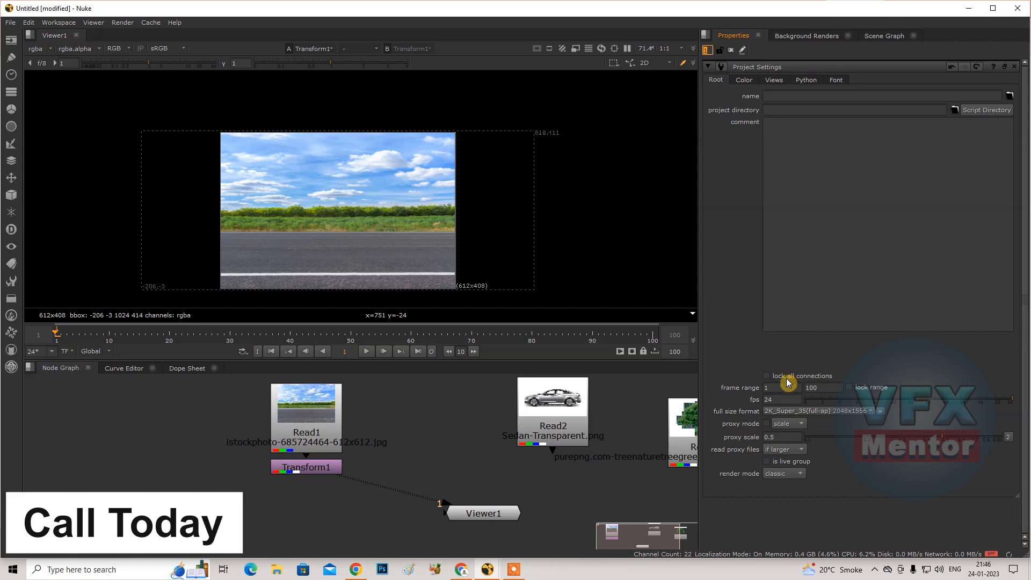
pyautogui.click(802, 417)
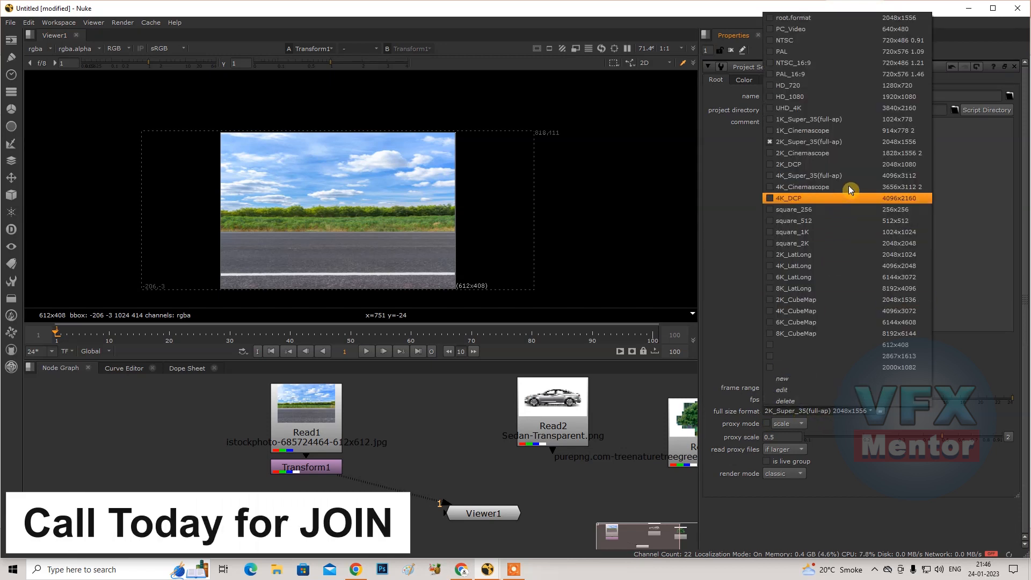
pyautogui.click(902, 97)
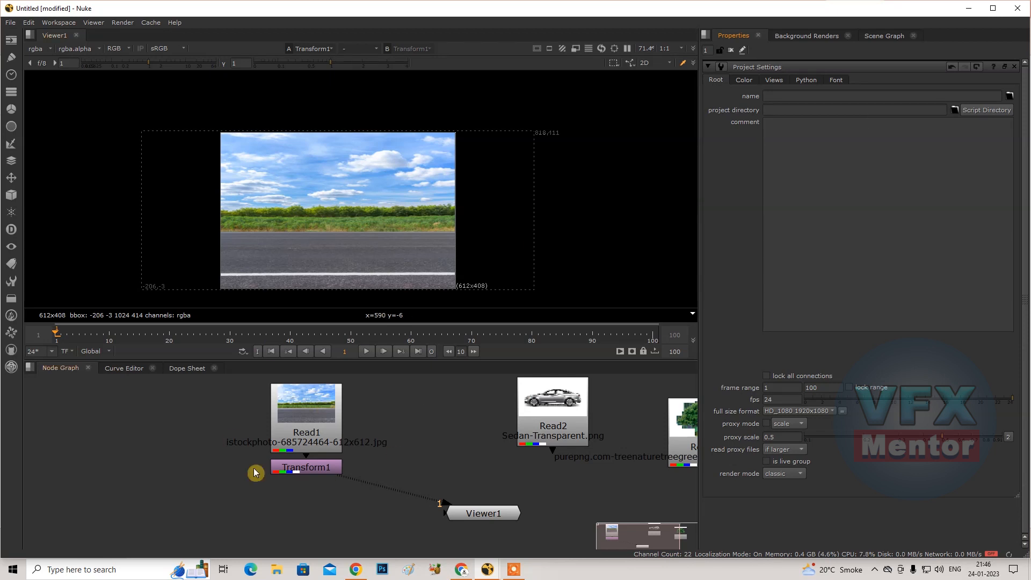
# Step: Move the Transform1 node lower under Read1 and stretch the road image to a width scale of about 1.69
pyautogui.moveTo(312, 471); pyautogui.dragTo(314, 487)
pyautogui.doubleClick(312, 483)
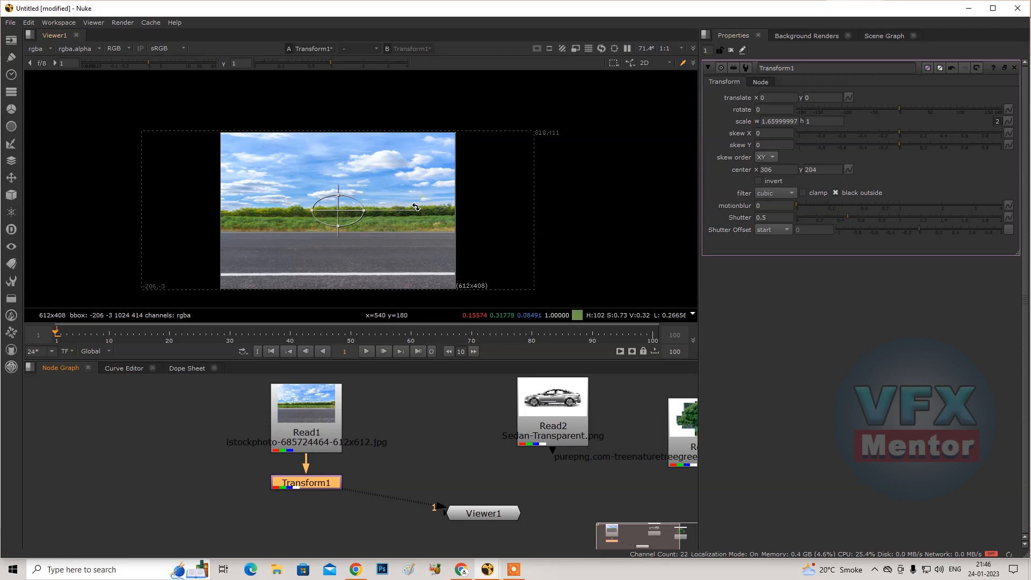
pyautogui.moveTo(364, 210); pyautogui.dragTo(362, 210)
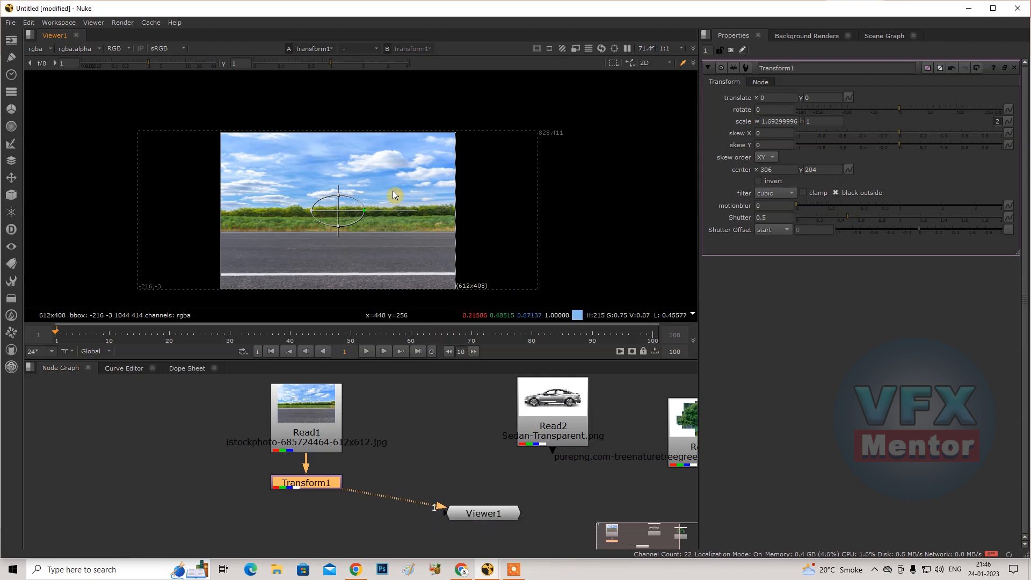
pyautogui.click(189, 454)
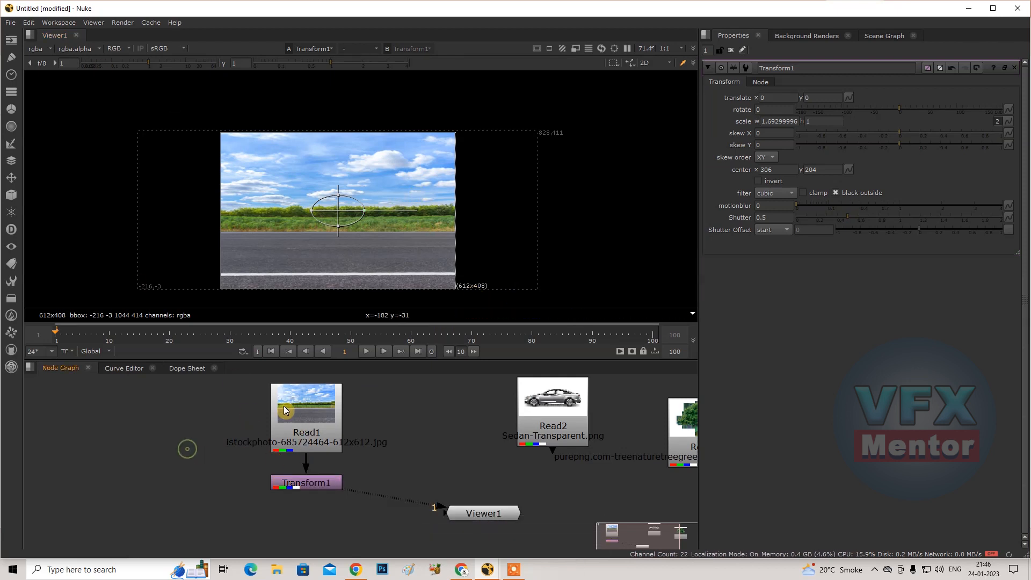
# Step: Add a Crop node after Transform1 and move it slightly lower in the node graph
pyautogui.click(314, 485)
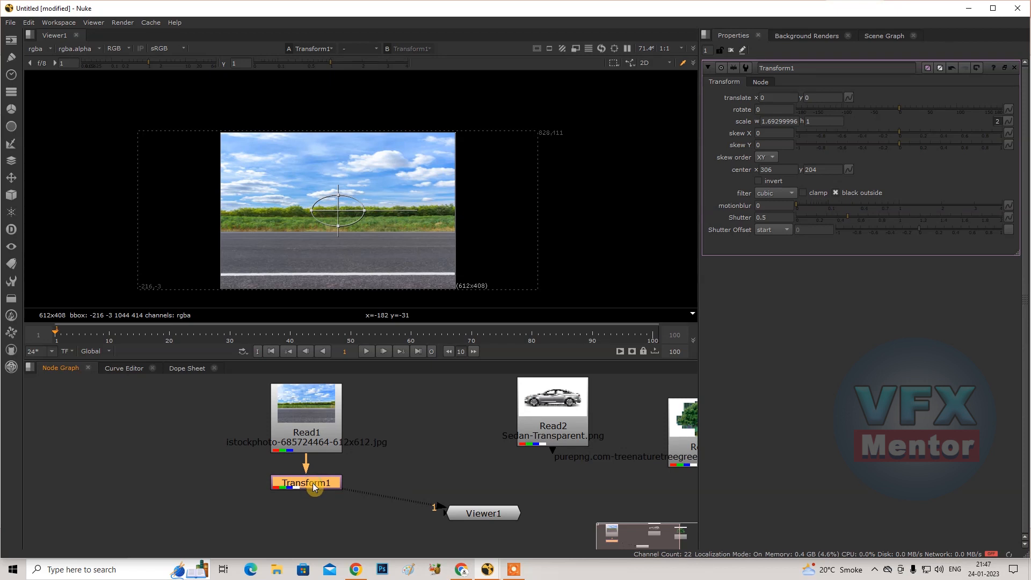
pyautogui.press('Tab')
pyautogui.write('cro')
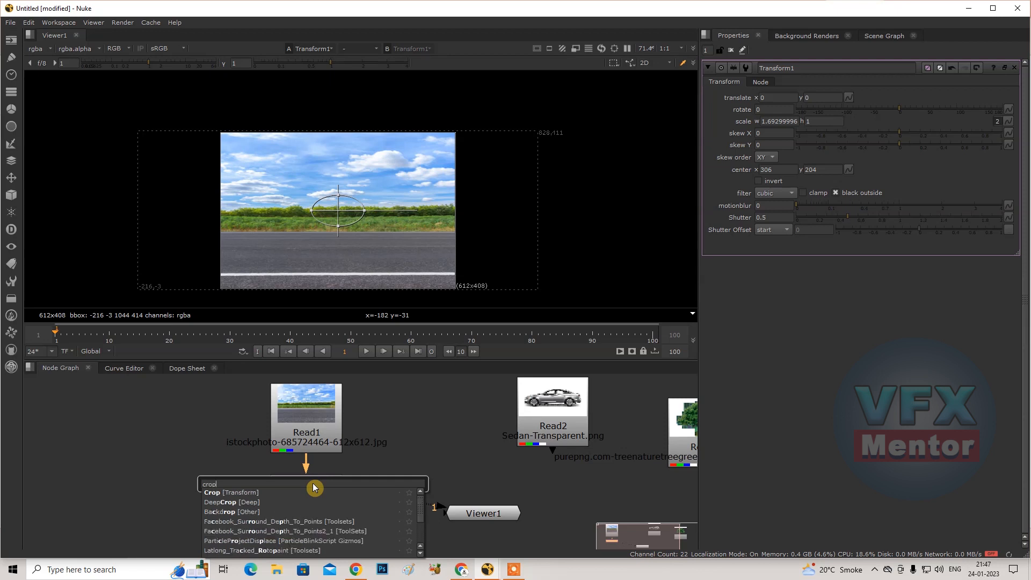
pyautogui.click(245, 492)
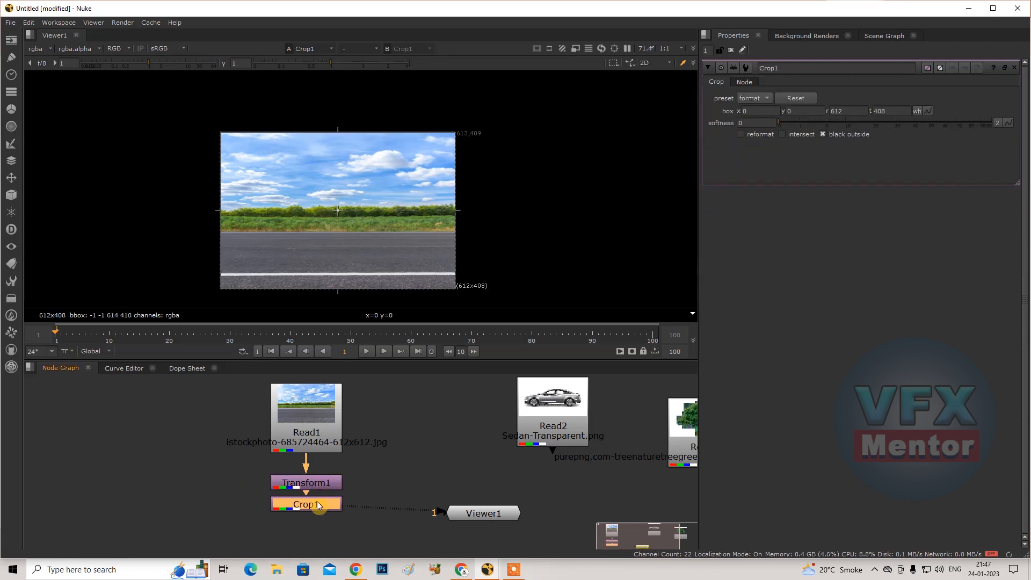
pyautogui.moveTo(318, 505); pyautogui.dragTo(316, 514)
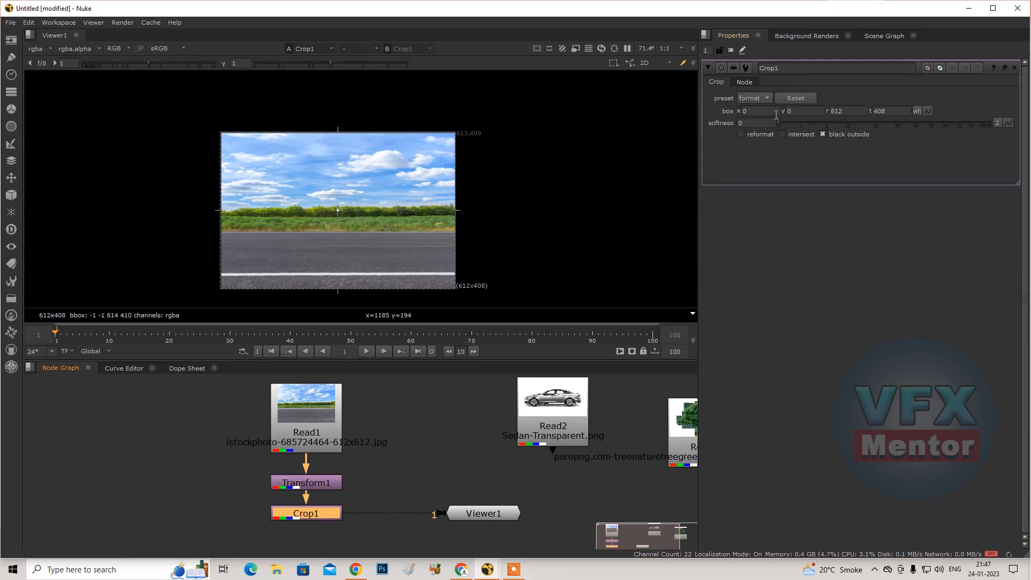
# Step: Try the square and 16:9 presets on the Crop node and inspect the cropped road image
pyautogui.click(768, 100)
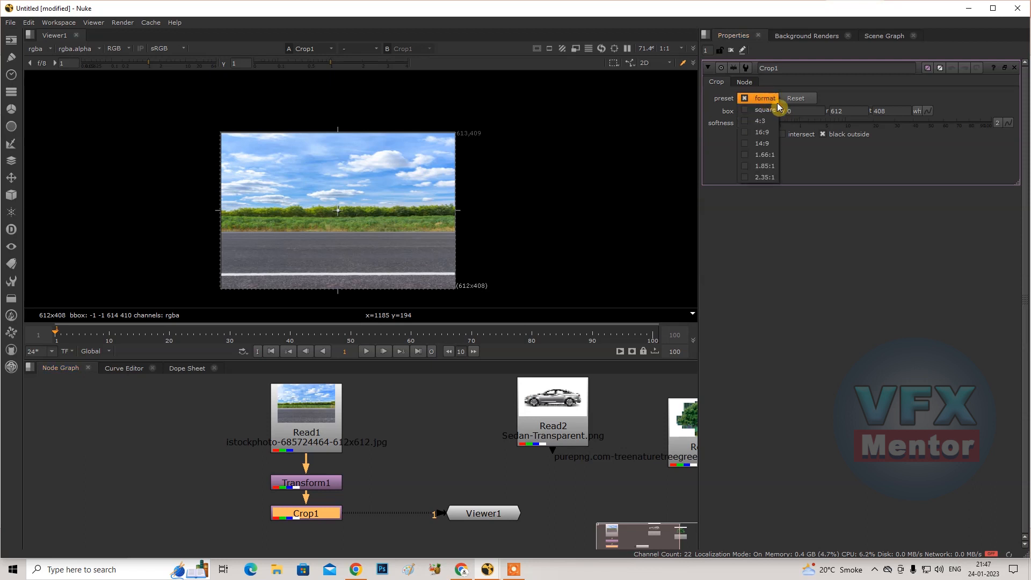
pyautogui.click(772, 109)
pyautogui.click(767, 101)
pyautogui.click(772, 120)
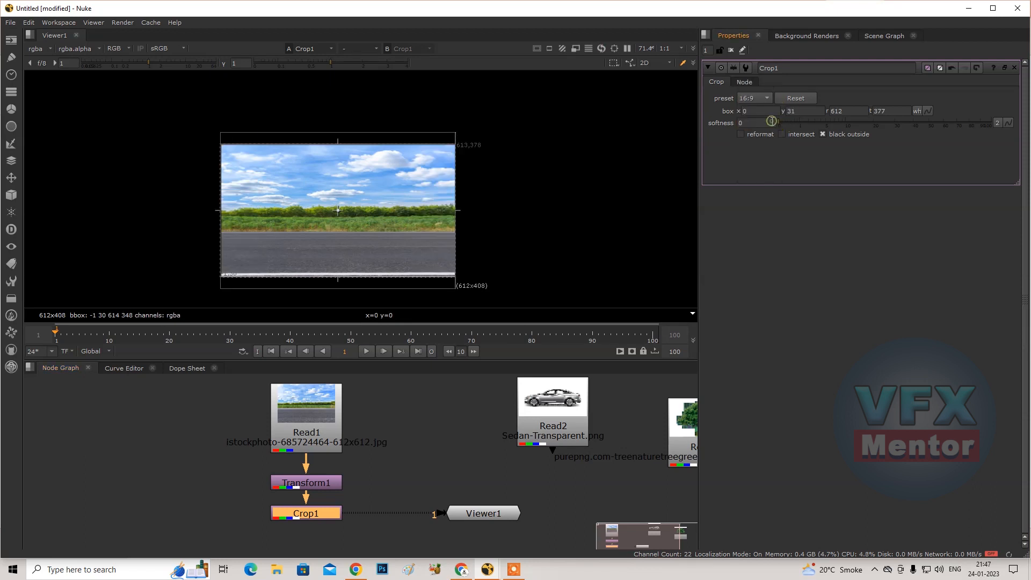
pyautogui.scroll(5, 351, 210)
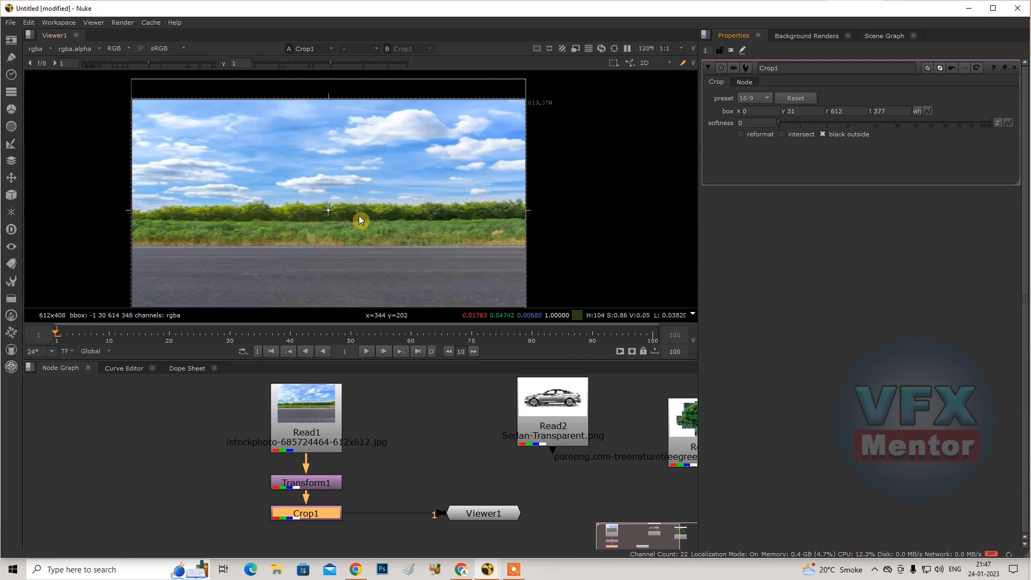
pyautogui.scroll(-2, 418, 201)
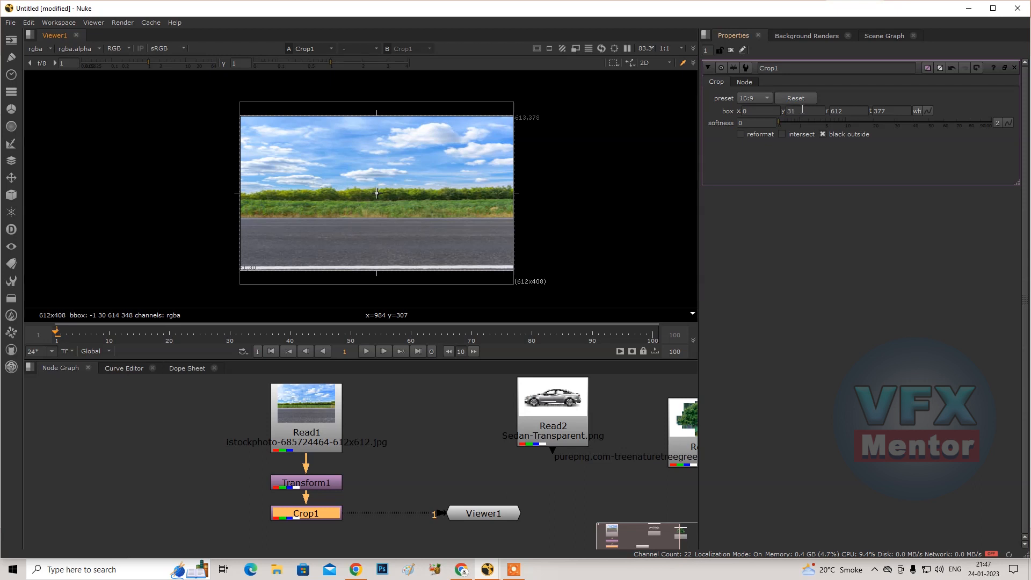
# Step: Switch the Crop node's preset to 14:9, back to 16:9, and finally to square
pyautogui.click(763, 97)
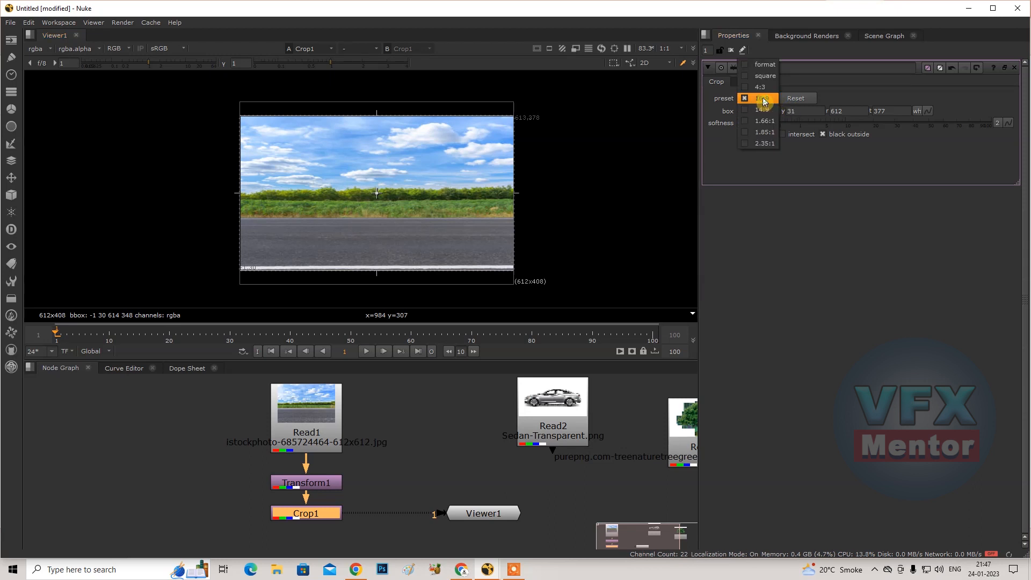
pyautogui.click(767, 110)
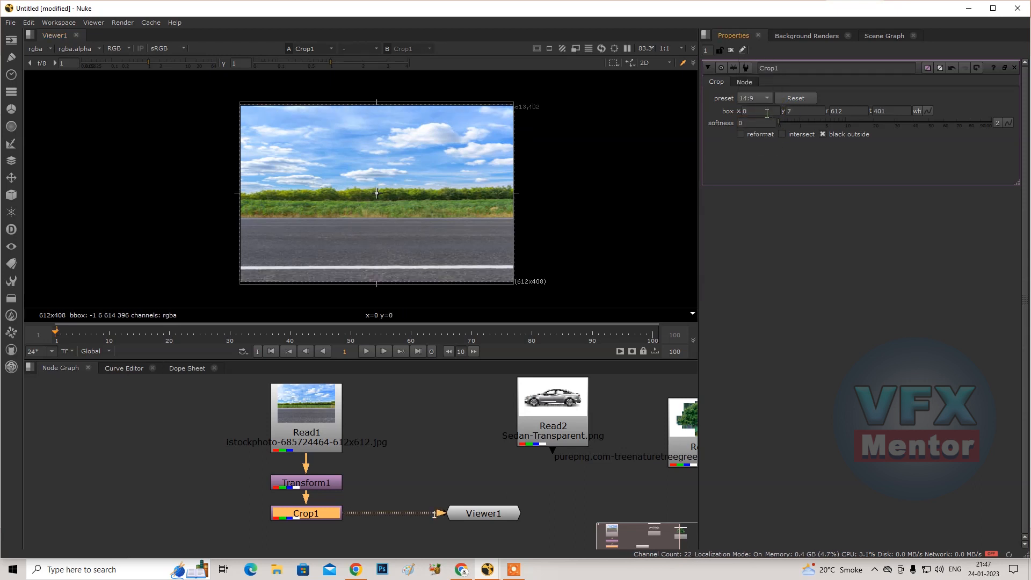
pyautogui.click(770, 100)
pyautogui.click(776, 87)
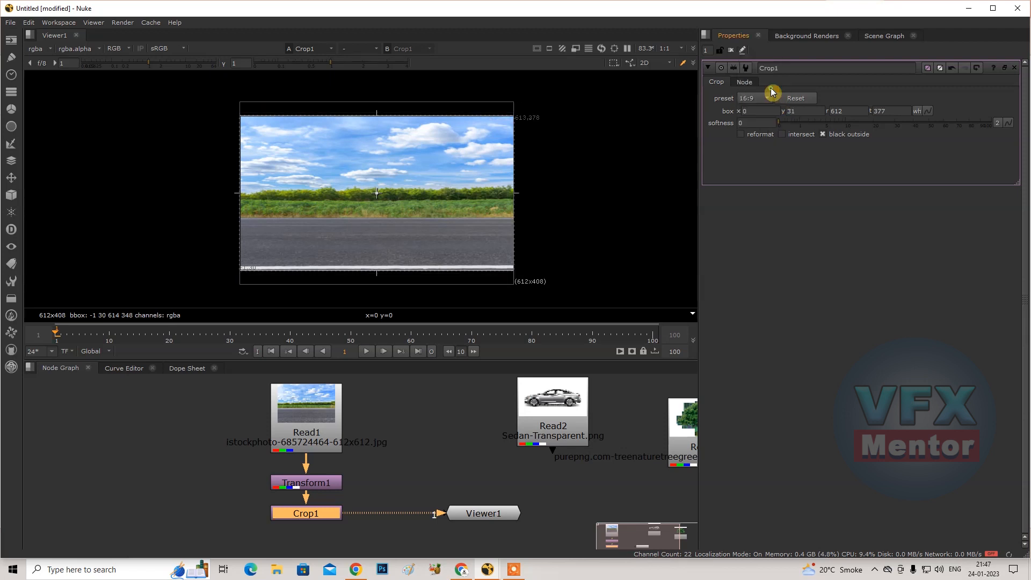
pyautogui.click(762, 99)
pyautogui.click(771, 75)
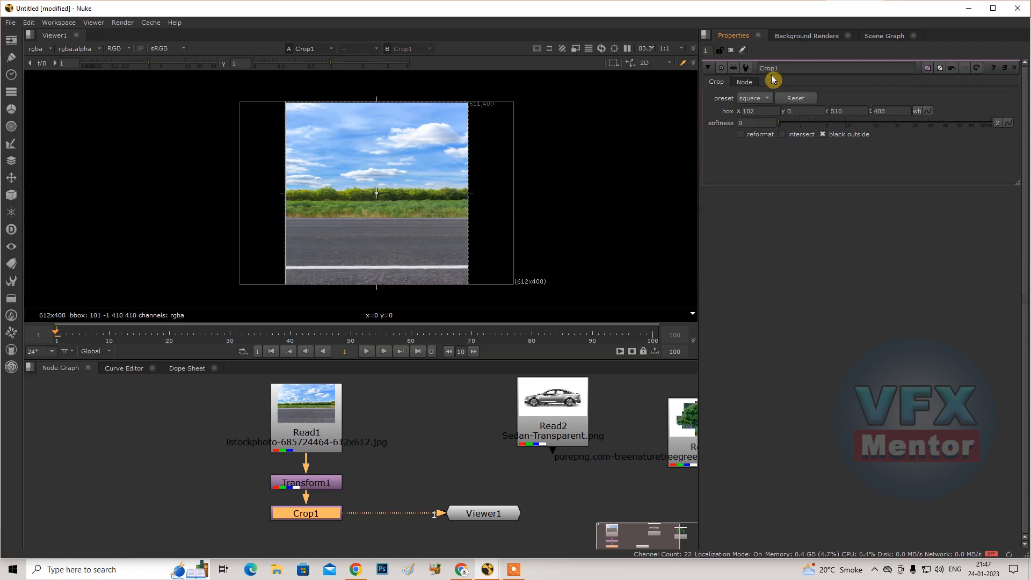
# Step: Switch the Crop node's preset to format and extend the crop box's right edge to about 743
pyautogui.click(767, 93)
pyautogui.click(769, 86)
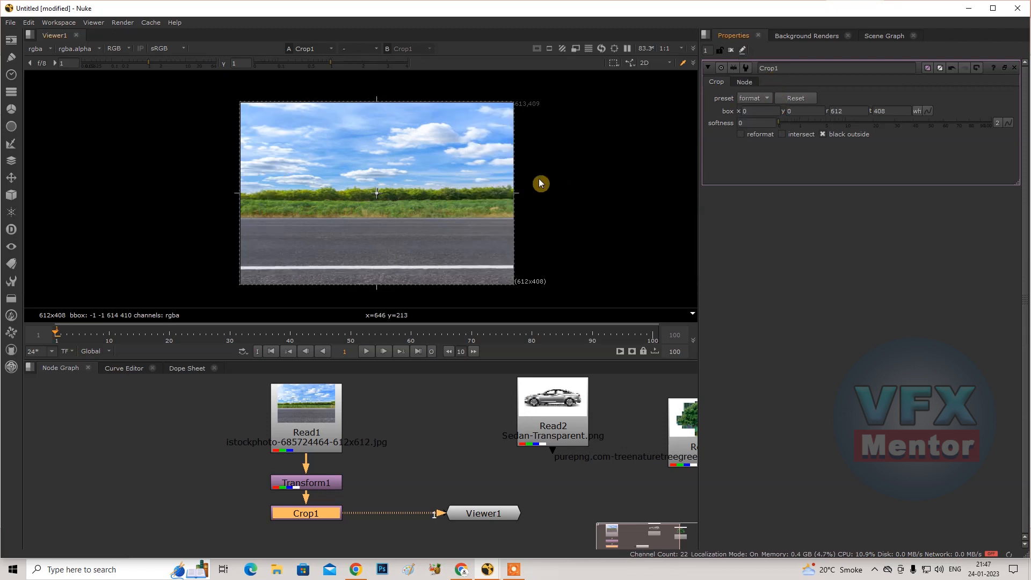
pyautogui.moveTo(514, 192); pyautogui.dragTo(572, 194)
# Step: Reorder the node chain so that Crop1 sits between Read1 and Transform1
pyautogui.click(424, 454)
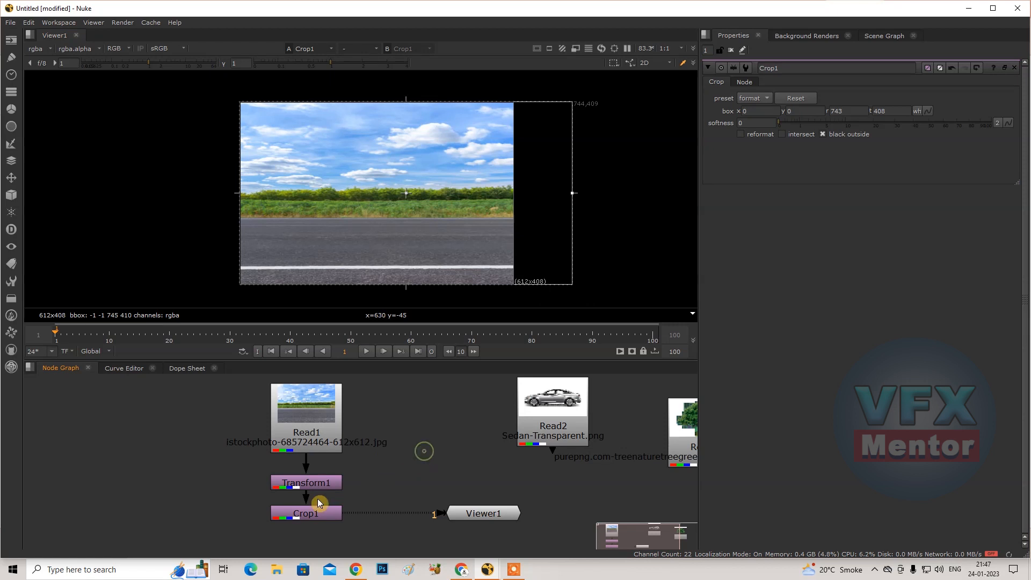
pyautogui.moveTo(308, 484); pyautogui.dragTo(383, 515)
pyautogui.moveTo(312, 513); pyautogui.dragTo(302, 505)
# Step: Pull in the crop box's side edges to about x 125 and r 487 so the stretched image fills the frame
pyautogui.scroll(-3, 375, 227)
pyautogui.scroll(1, 418, 206)
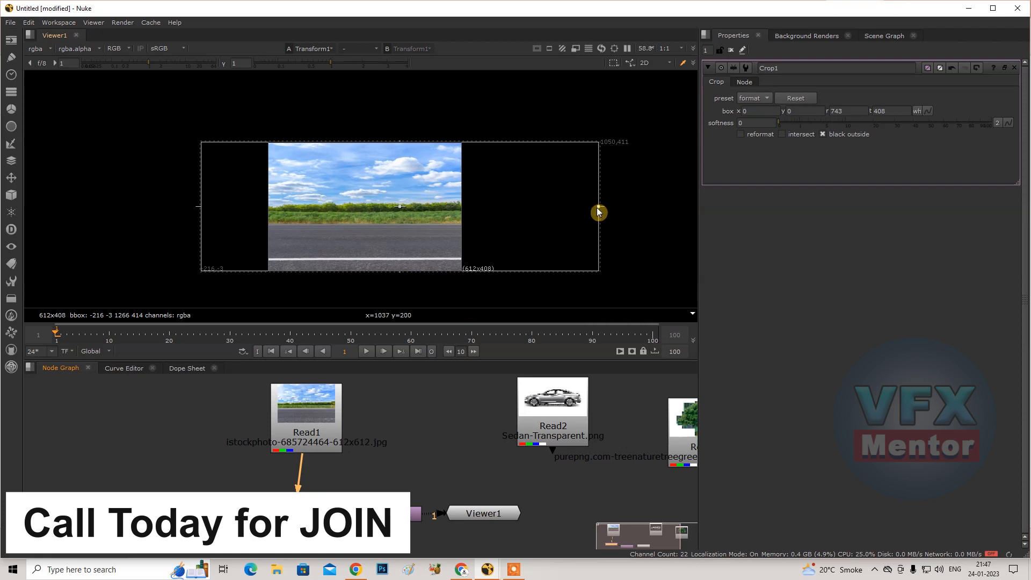
pyautogui.moveTo(601, 209); pyautogui.dragTo(501, 206)
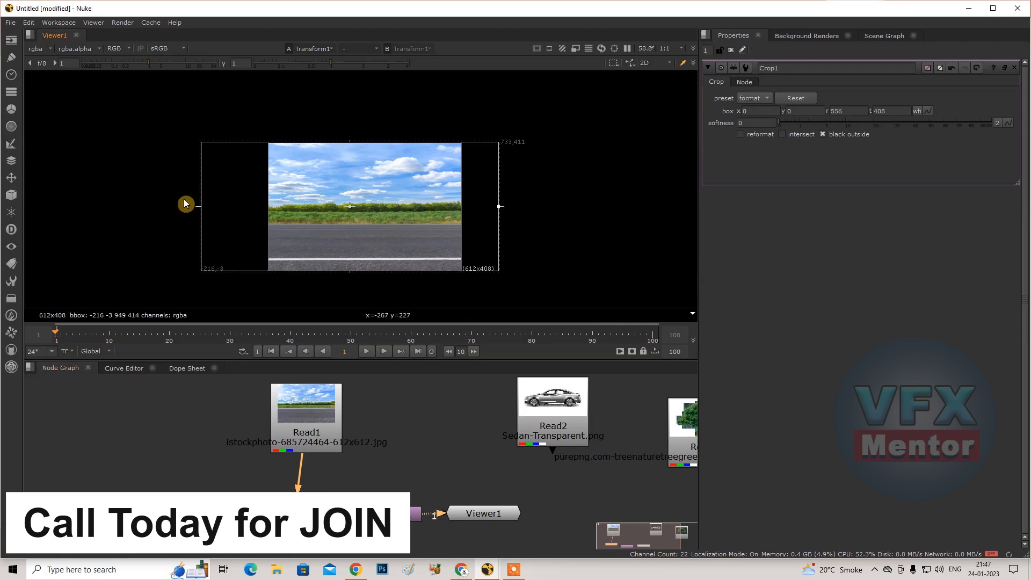
pyautogui.moveTo(198, 210); pyautogui.dragTo(268, 211)
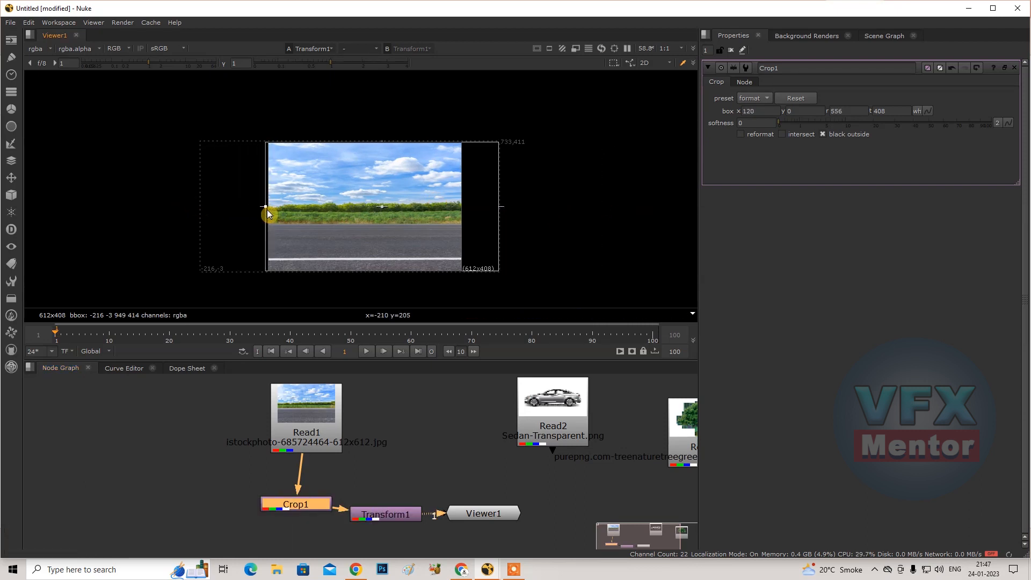
pyautogui.moveTo(502, 211); pyautogui.dragTo(462, 212)
pyautogui.scroll(-2, 382, 210)
pyautogui.scroll(4, 381, 209)
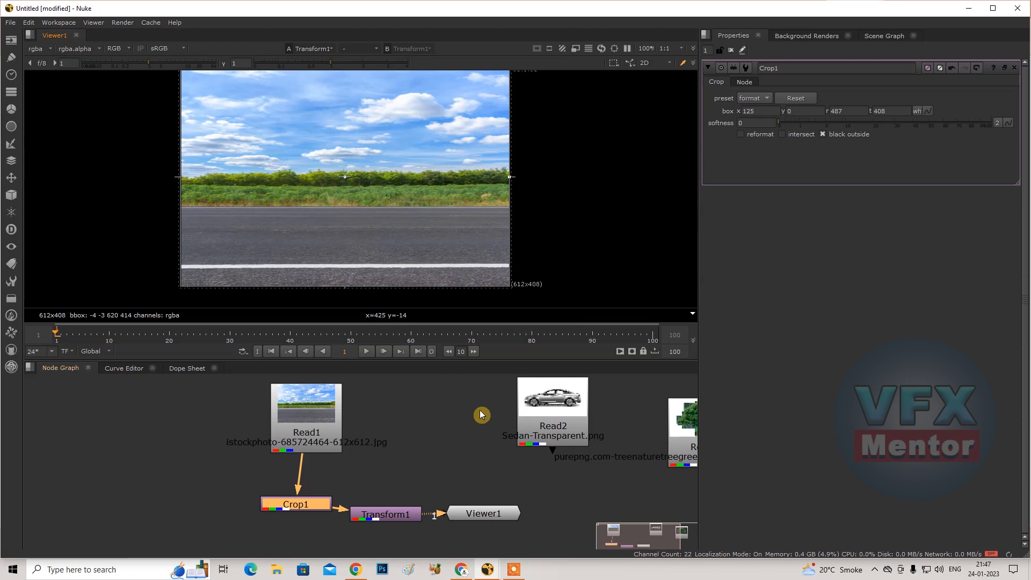
# Step: Try the Crop node's reformat option, inspect the framed result, and turn the option off again
pyautogui.click(742, 135)
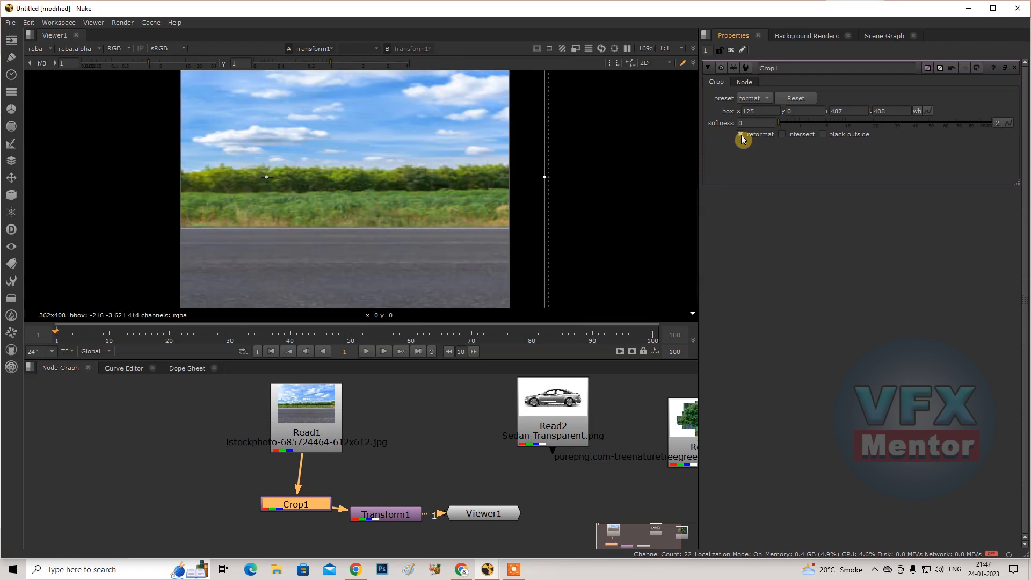
pyautogui.press('f')
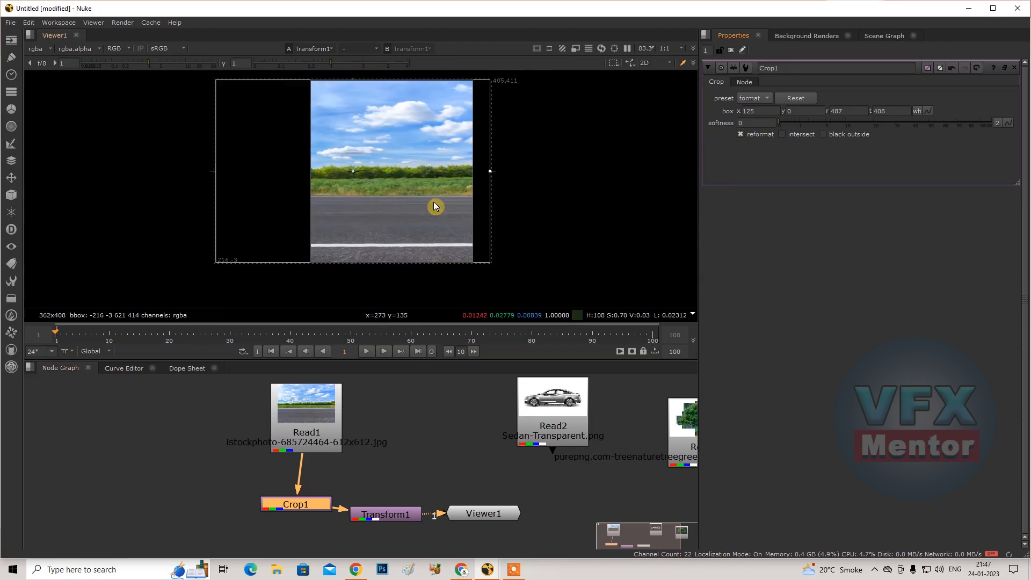
pyautogui.click(742, 135)
# Step: Detach Crop1 from the chain and place it to the side, leaving Transform1 connected directly under Read1
pyautogui.moveTo(303, 514); pyautogui.dragTo(313, 498)
pyautogui.moveTo(211, 509); pyautogui.dragTo(139, 482)
pyautogui.moveTo(379, 515); pyautogui.dragTo(352, 488)
pyautogui.scroll(-3, 438, 188)
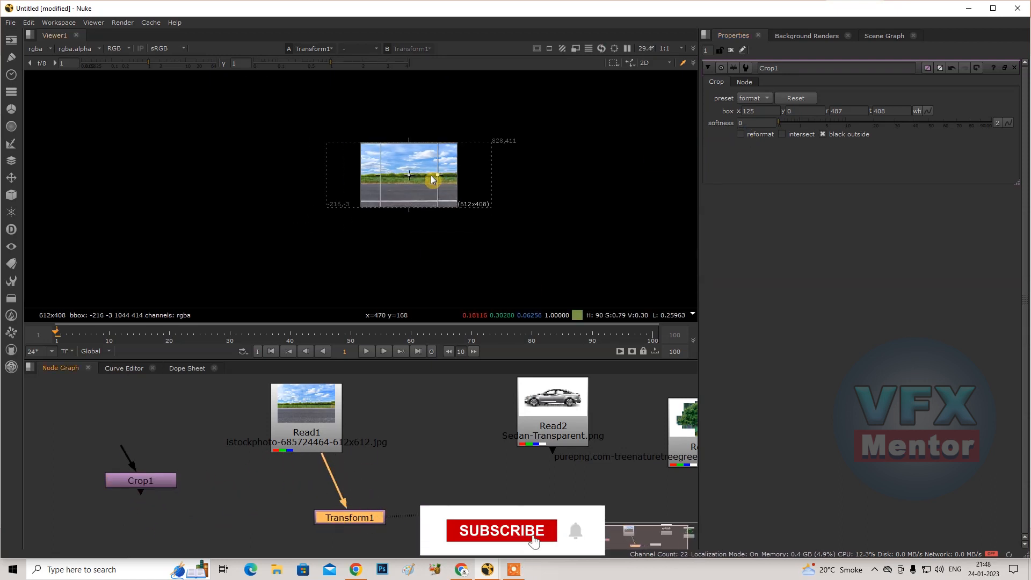
# Step: Detach Transform1 to view the original road image, and undo the detachment
pyautogui.scroll(3, 419, 180)
pyautogui.doubleClick(360, 520)
pyautogui.moveTo(360, 520); pyautogui.dragTo(134, 530)
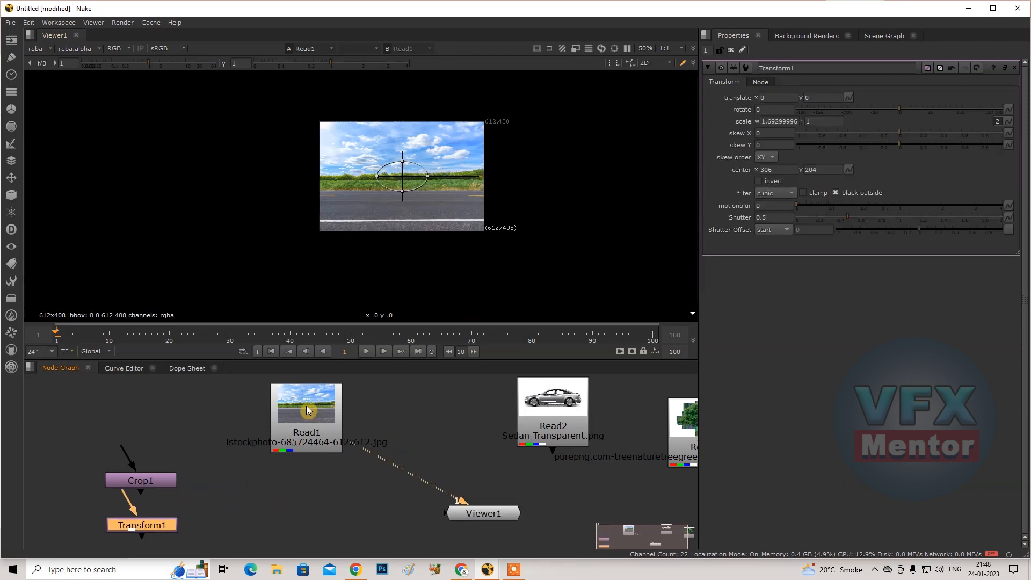
pyautogui.scroll(4, 404, 184)
pyautogui.scroll(-2, 404, 184)
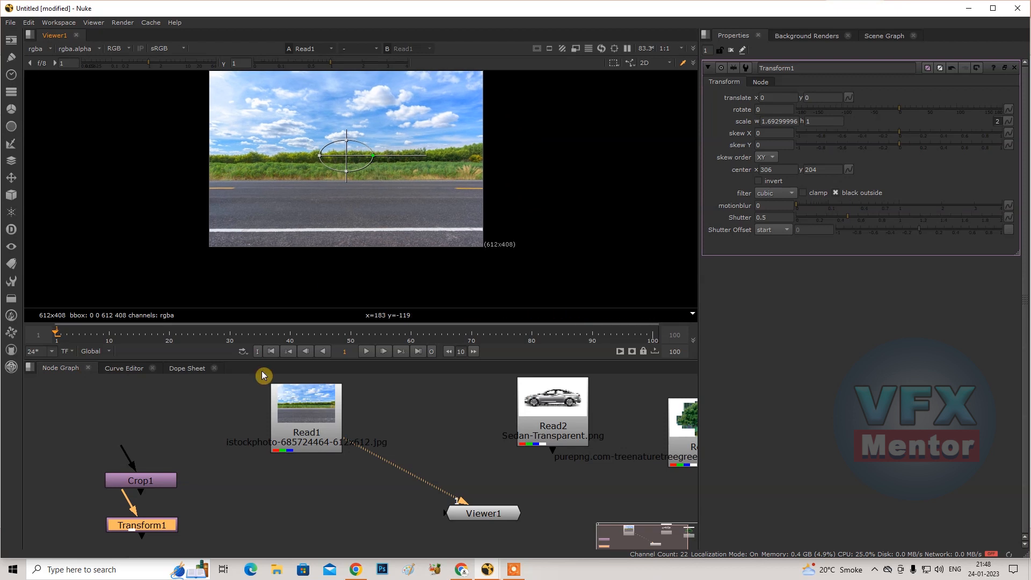
pyautogui.hotkey('ctrl', 'z')
pyautogui.hotkey('ctrl', 'z')
pyautogui.hotkey('ctrl', 'z')
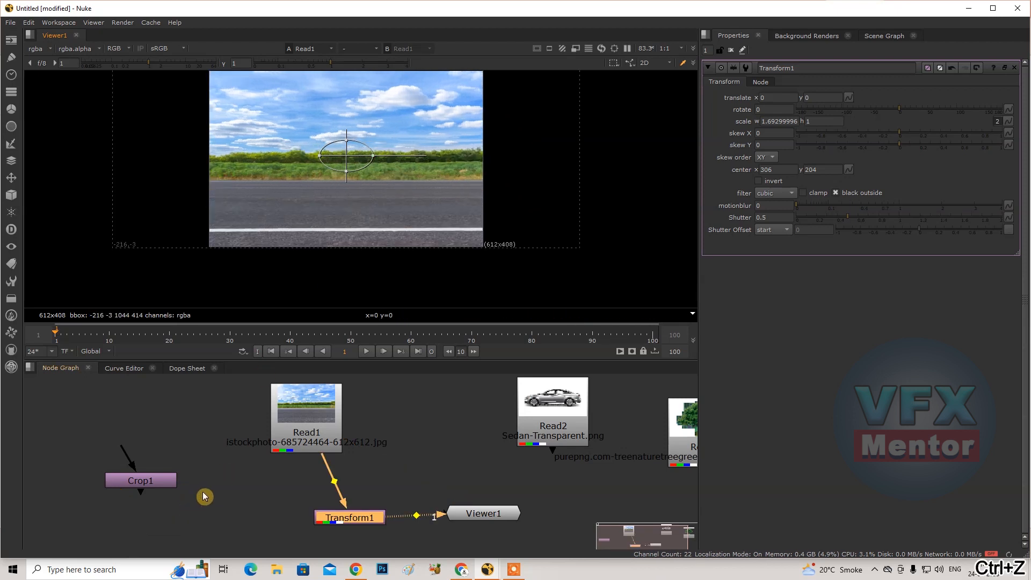
# Step: Reinsert Crop1 between Read1 and Transform1, align both nodes under Read1 and inspect the image
pyautogui.moveTo(387, 519); pyautogui.dragTo(310, 529)
pyautogui.scroll(-2, 398, 199)
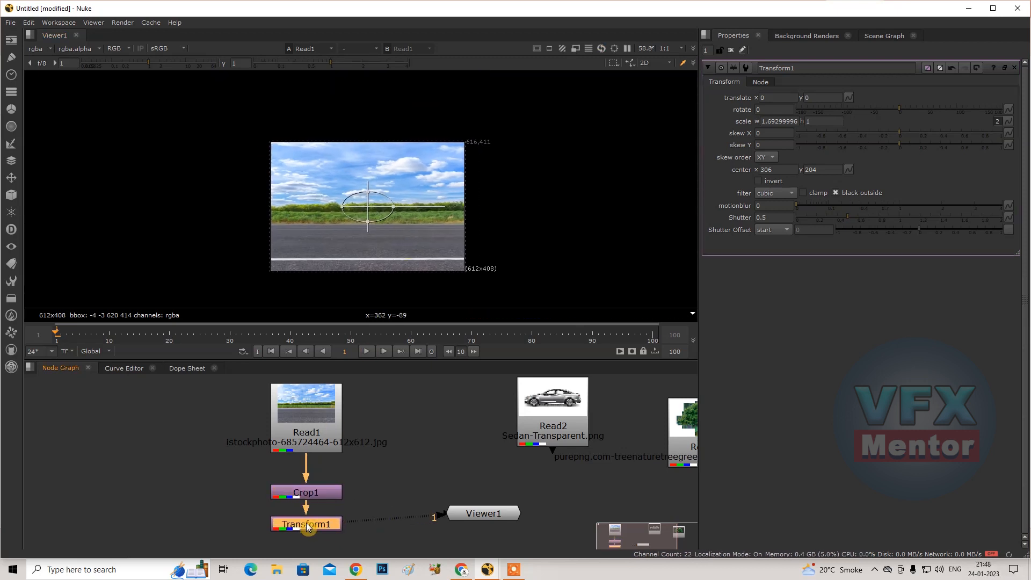
pyautogui.scroll(2, 368, 223)
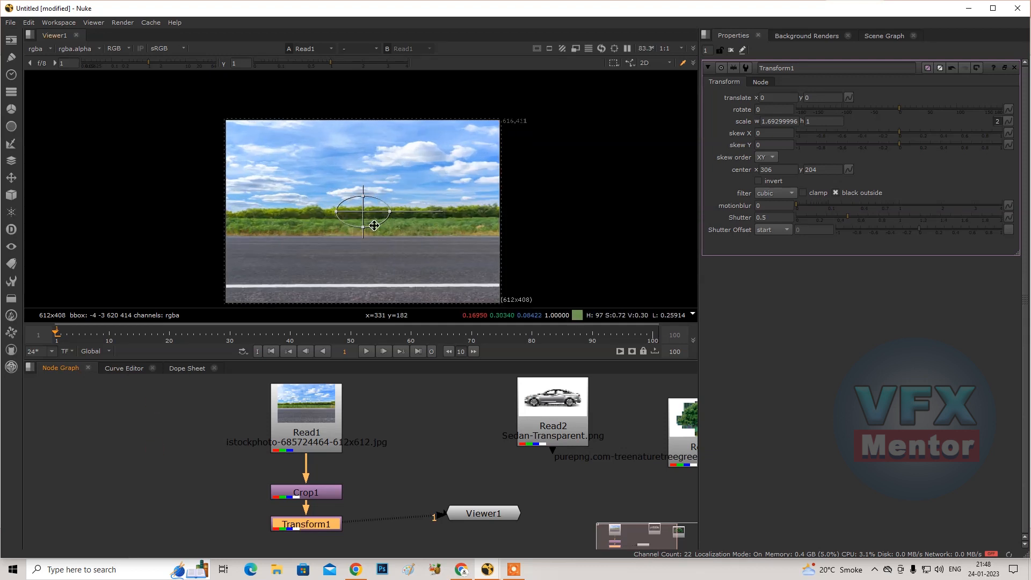
# Step: Open the Crop1 node's properties and reset its crop box to the full frame
pyautogui.click(302, 492)
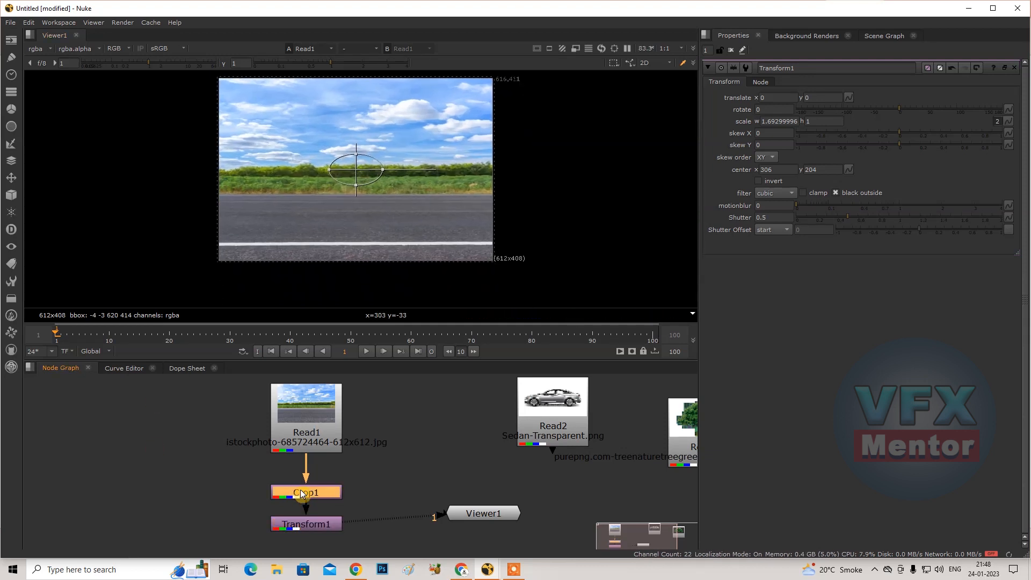
pyautogui.doubleClick(303, 492)
pyautogui.click(799, 98)
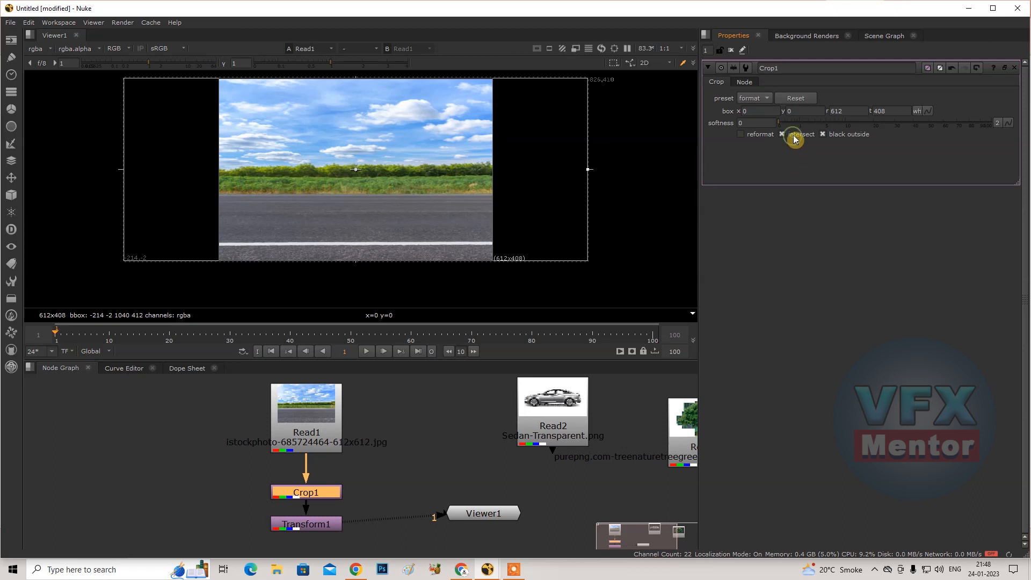
# Step: Try the 16:9 preset on Crop1 and return the preset to format
pyautogui.click(762, 99)
pyautogui.click(770, 133)
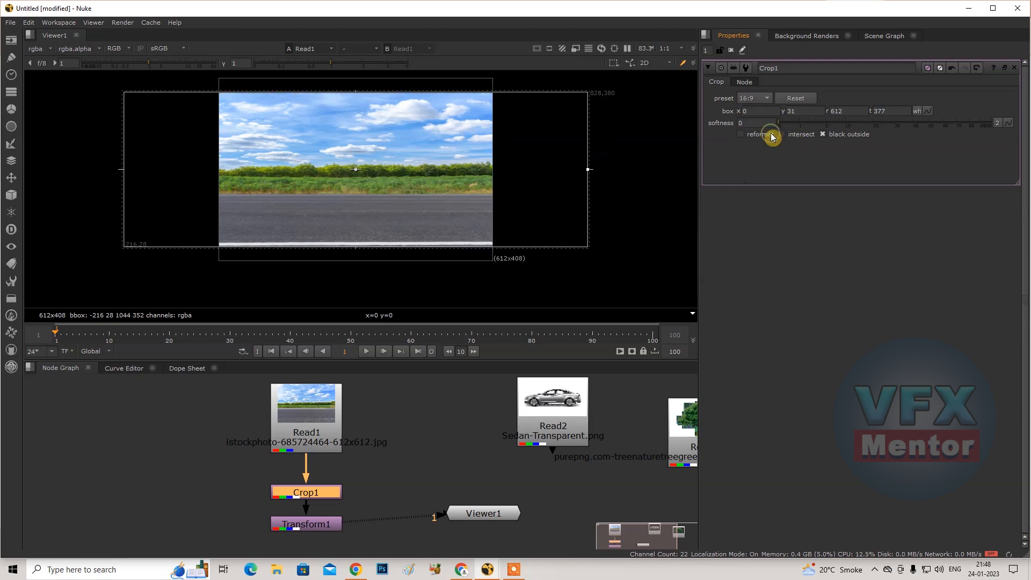
pyautogui.click(758, 99)
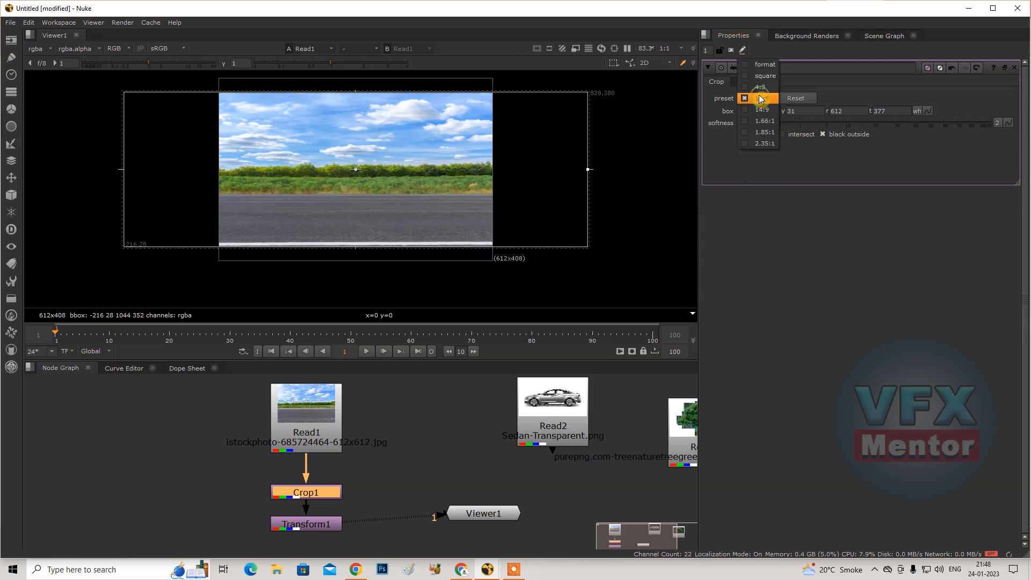
pyautogui.click(766, 64)
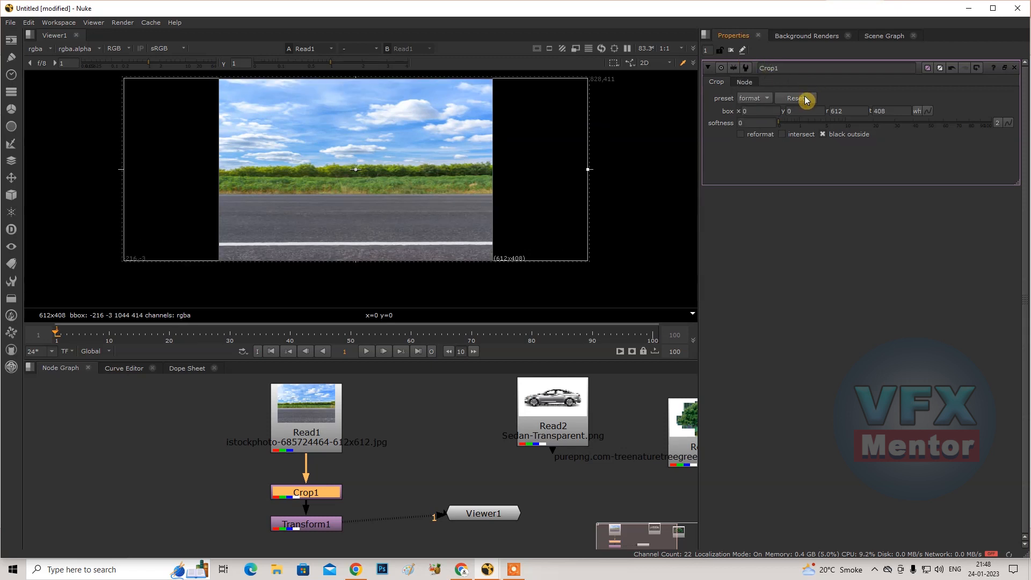
# Step: Raise Crop1's softness to 100, move the node slightly up and disable it
pyautogui.moveTo(781, 127); pyautogui.dragTo(1007, 117)
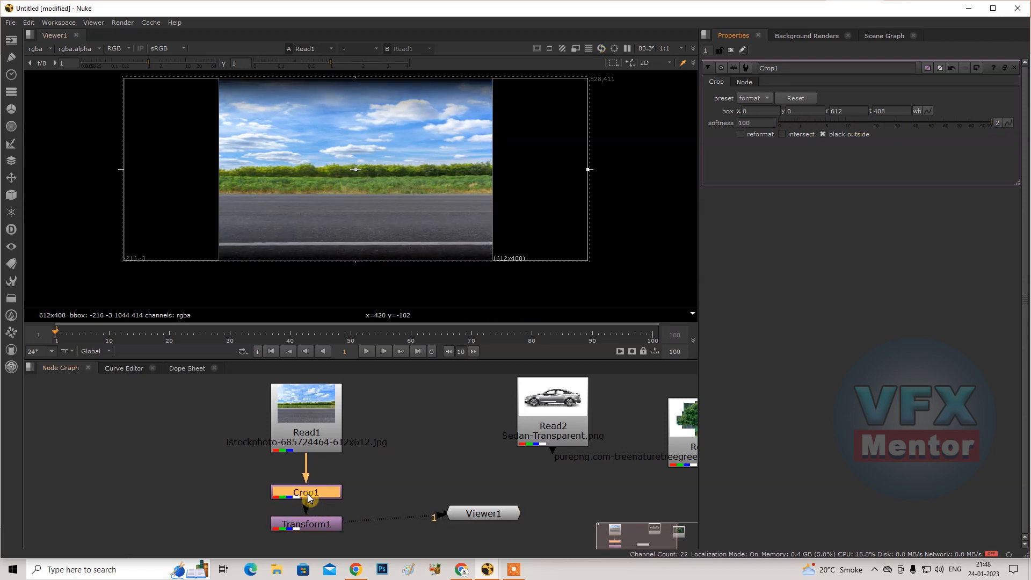
pyautogui.moveTo(310, 499); pyautogui.dragTo(309, 492)
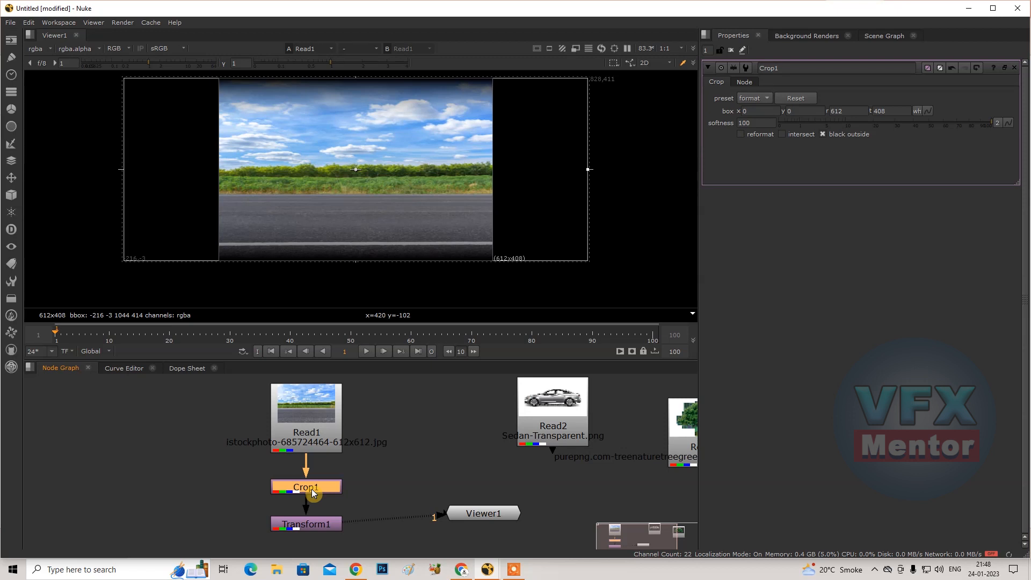
pyautogui.press('d')
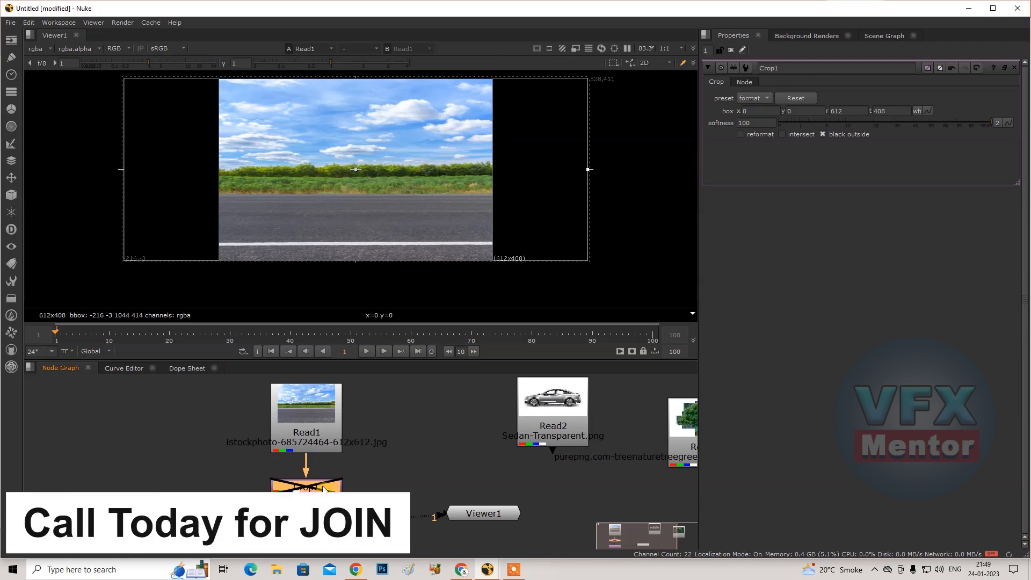
# Step: Detach the disabled Crop node from the chain and open Transform1's properties
pyautogui.moveTo(317, 489); pyautogui.dragTo(106, 471)
pyautogui.click(315, 509)
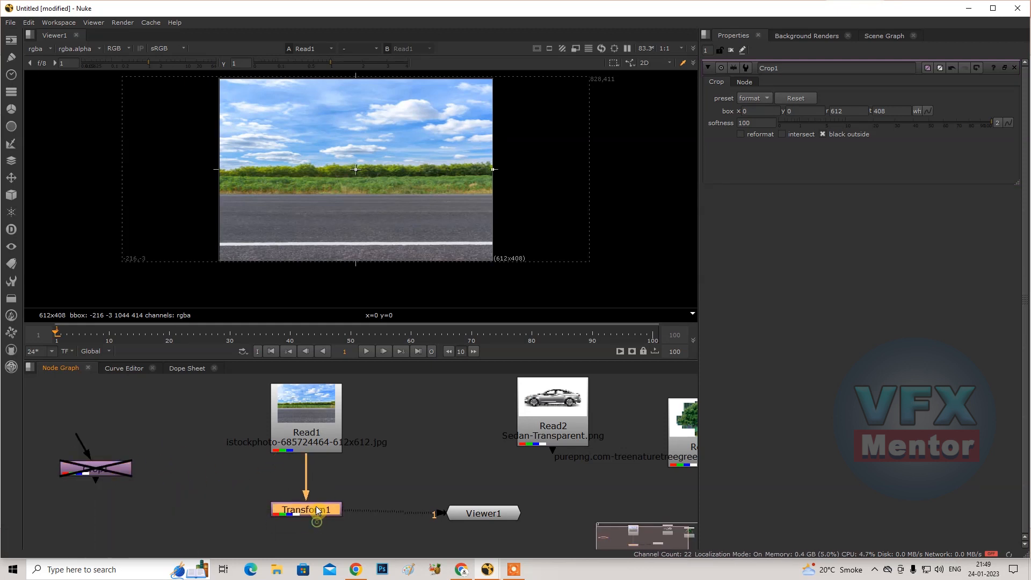
pyautogui.doubleClick(318, 510)
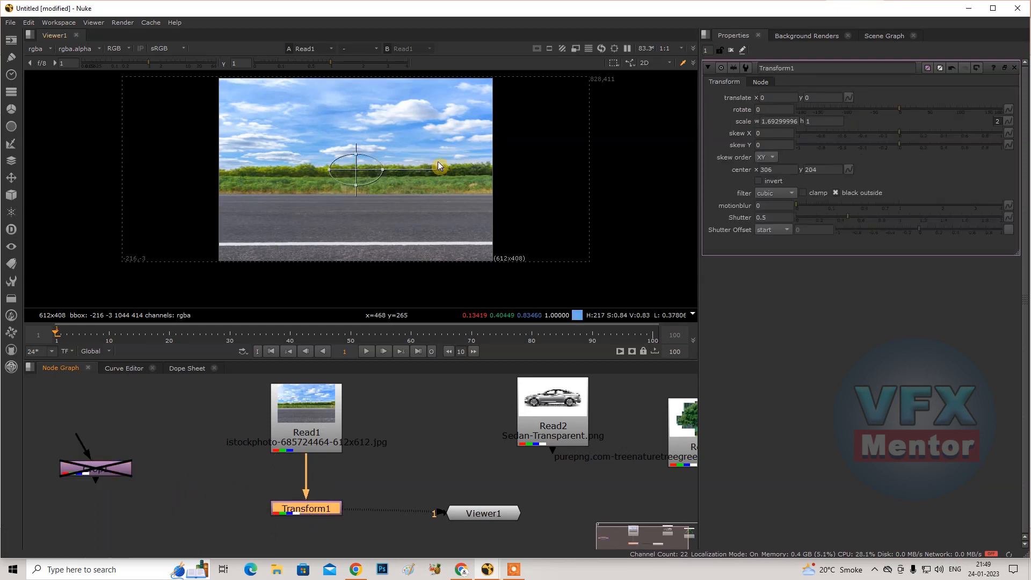
pyautogui.moveTo(476, 175); pyautogui.dragTo(472, 189, button='middle')
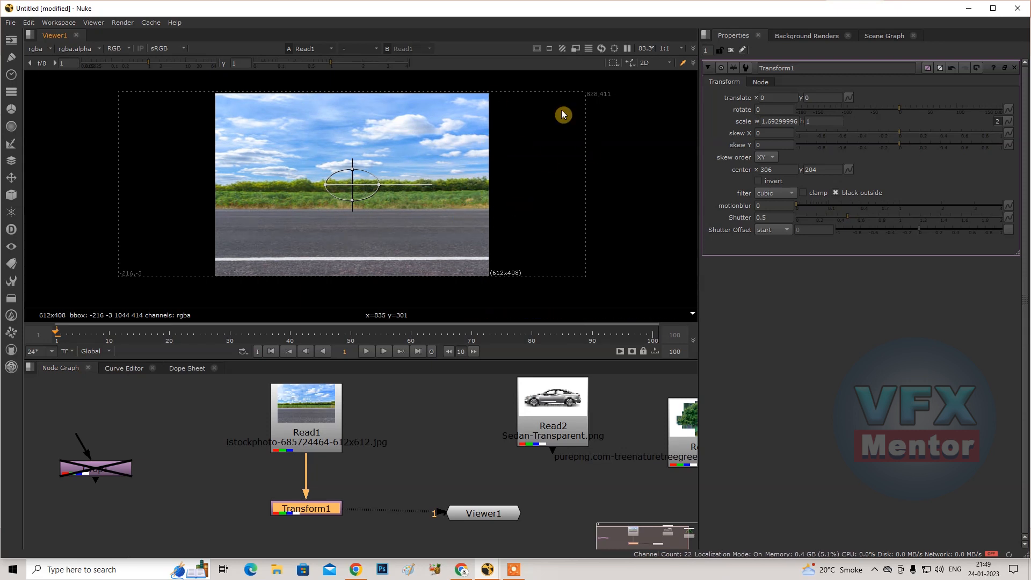
# Step: Review Transform1's filter choices, keep cubic and deselect the node
pyautogui.click(309, 513)
pyautogui.click(787, 200)
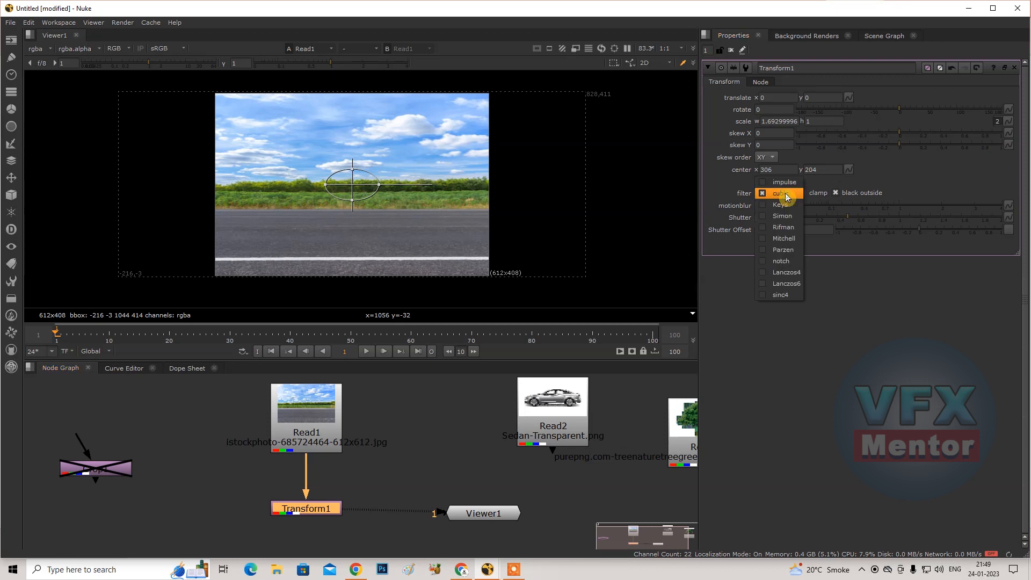
pyautogui.click(788, 198)
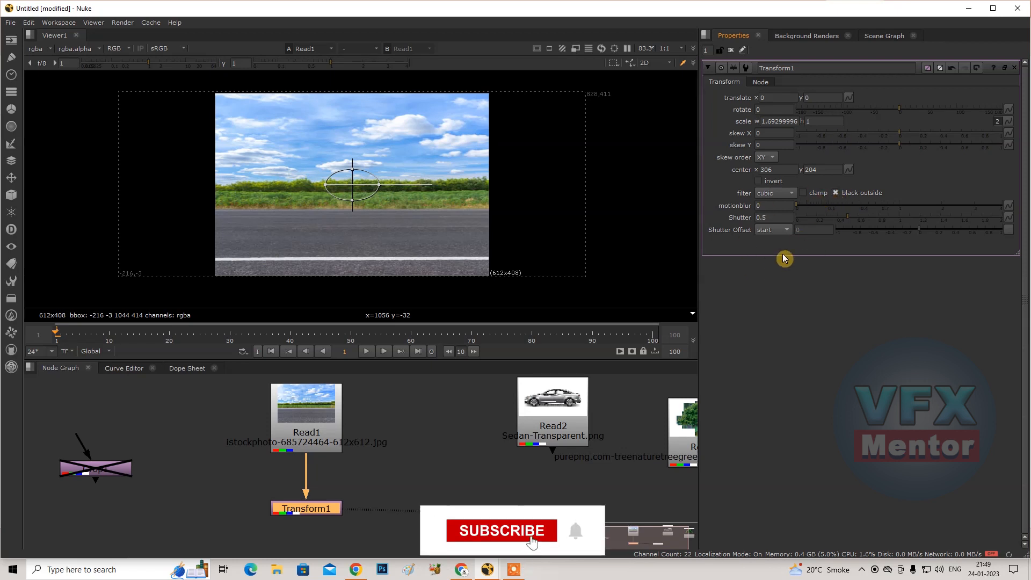
pyautogui.click(411, 430)
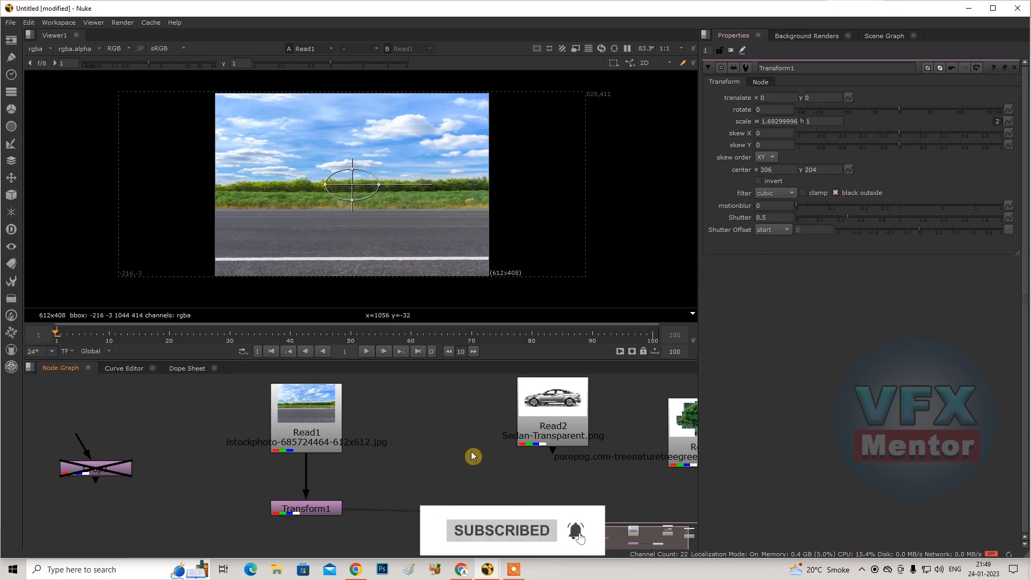
# Step: Open the project settings, try the PC_Video 640x480 full size format and finally set it to 612x408
pyautogui.press('s')
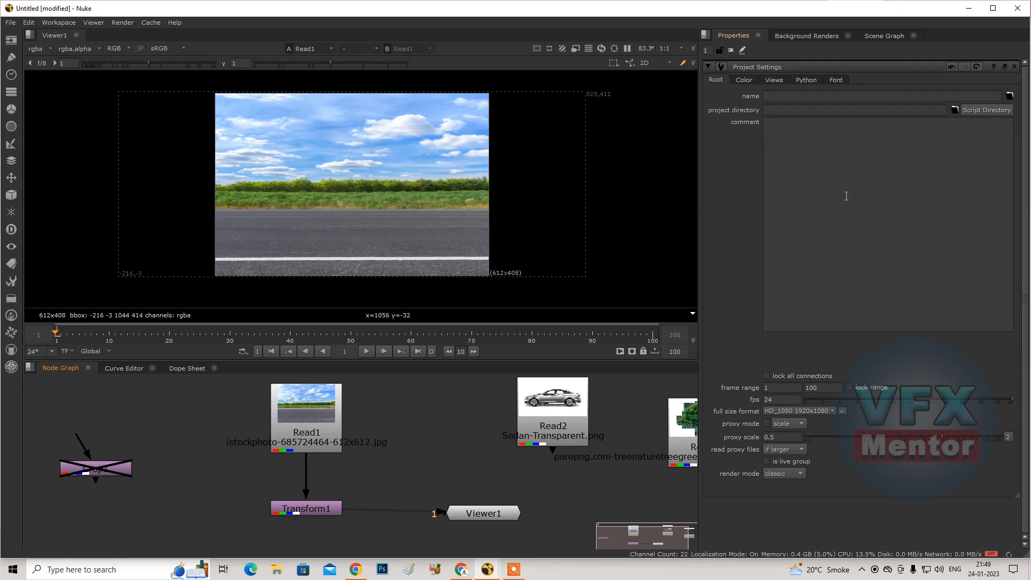
pyautogui.click(819, 411)
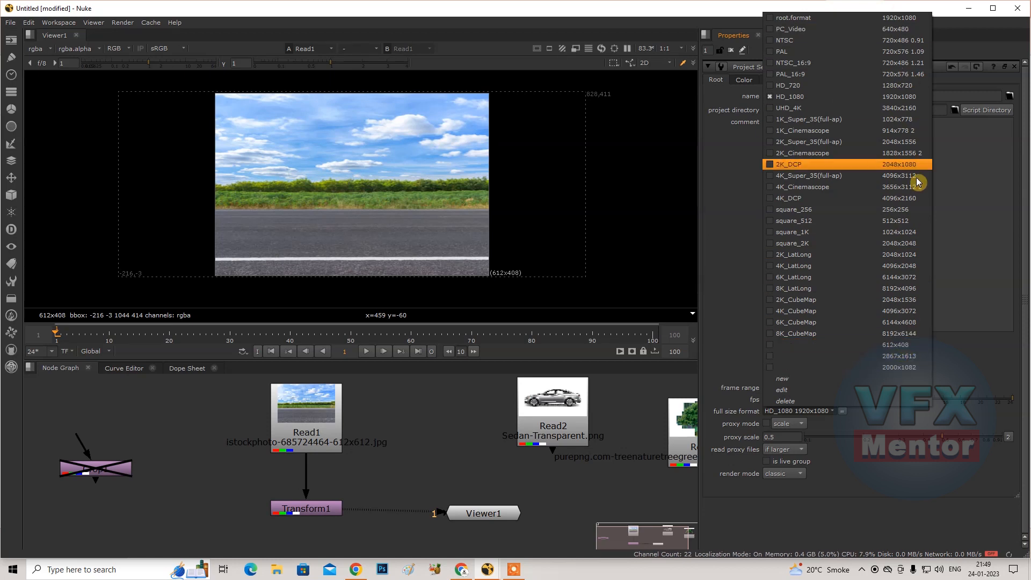
pyautogui.click(907, 28)
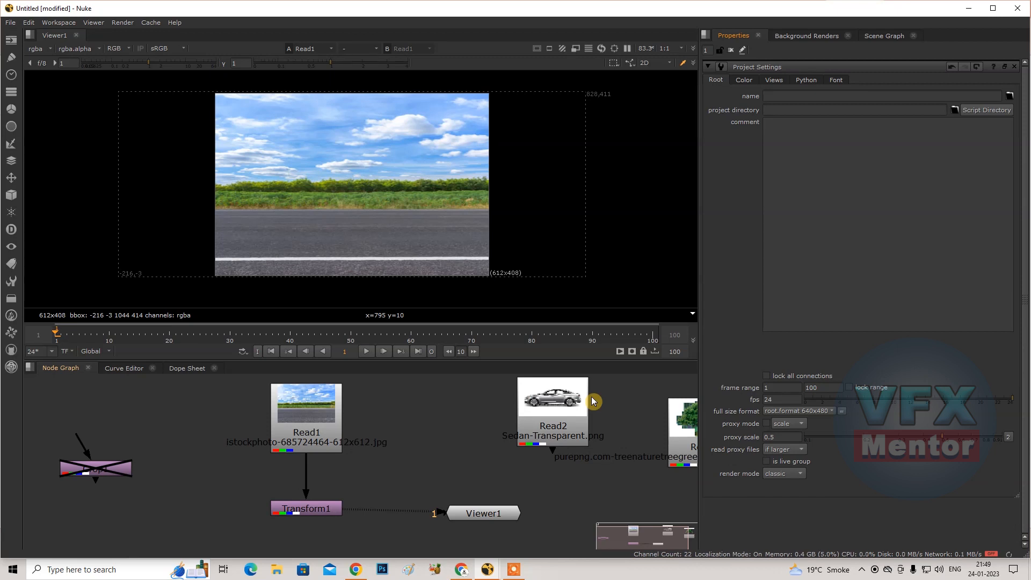
pyautogui.click(814, 414)
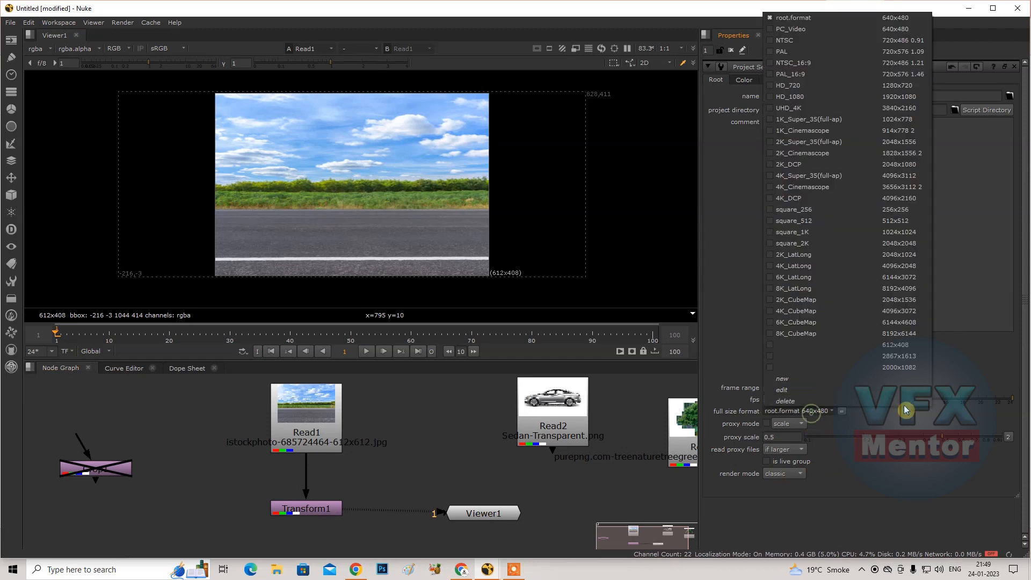
pyautogui.click(901, 345)
# Step: Detach Transform1 and place it below the disabled Crop node, inspect the original image and enlarge the node graph area
pyautogui.moveTo(309, 511); pyautogui.dragTo(97, 527)
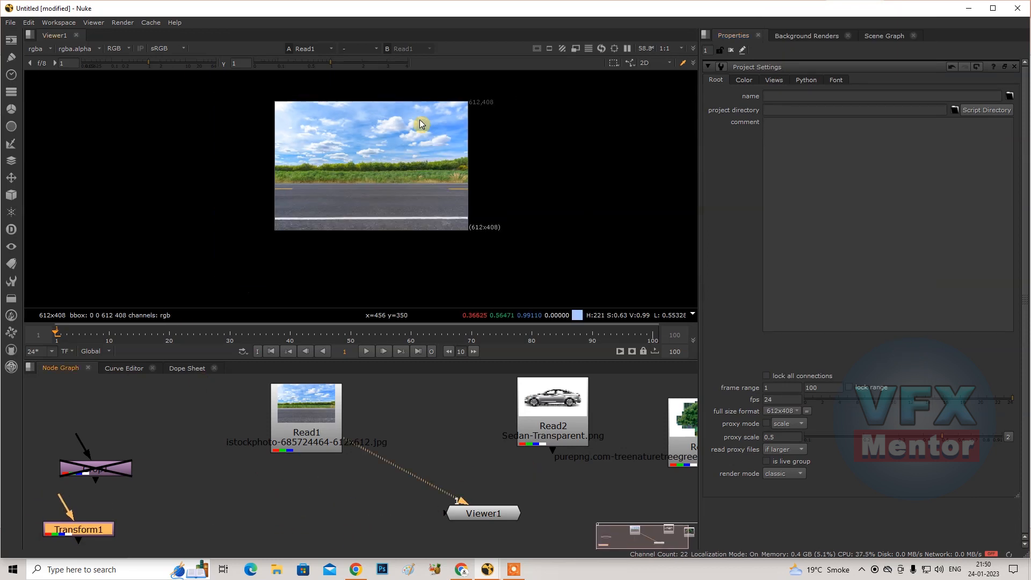
pyautogui.moveTo(415, 134); pyautogui.dragTo(417, 150, button='middle')
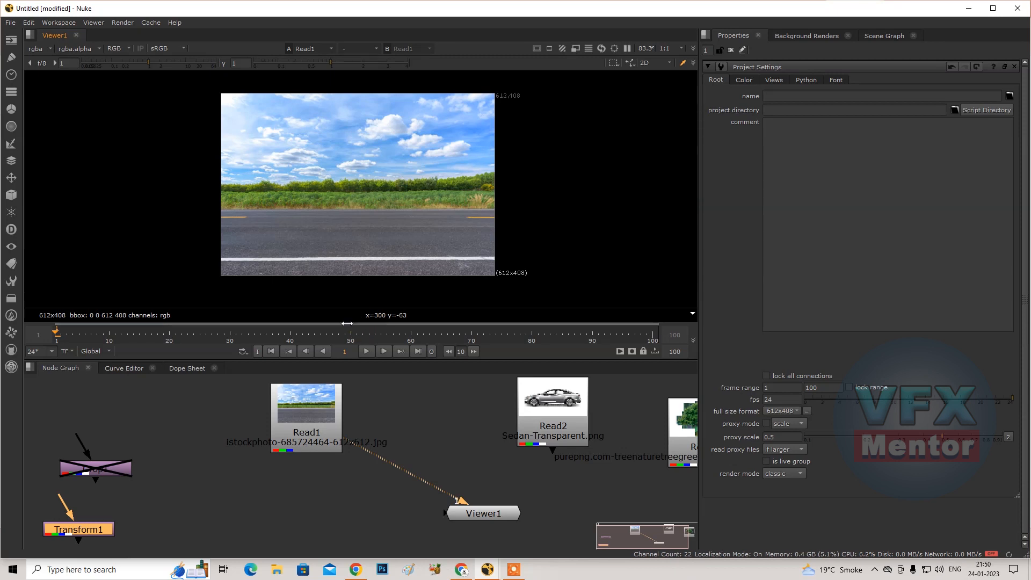
pyautogui.moveTo(346, 366); pyautogui.dragTo(346, 322)
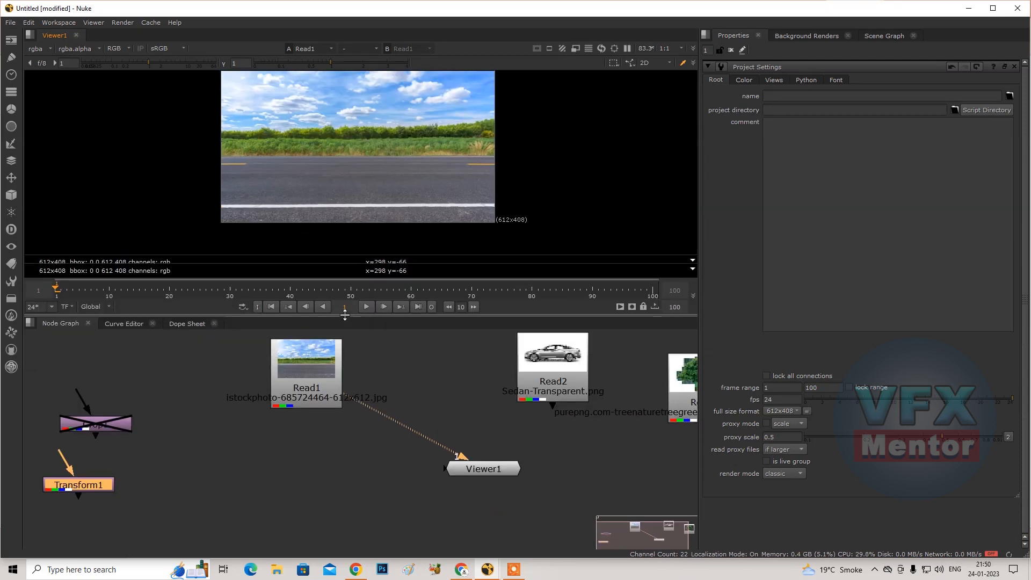
# Step: Move the road and sedan Read nodes closer together in the node graph and show the sedan image in the viewer
pyautogui.moveTo(81, 429)
pyautogui.mouseDown()
pyautogui.moveTo(93, 424)
pyautogui.moveTo(79, 425)
pyautogui.mouseUp()
pyautogui.moveTo(245, 398); pyautogui.dragTo(193, 398)
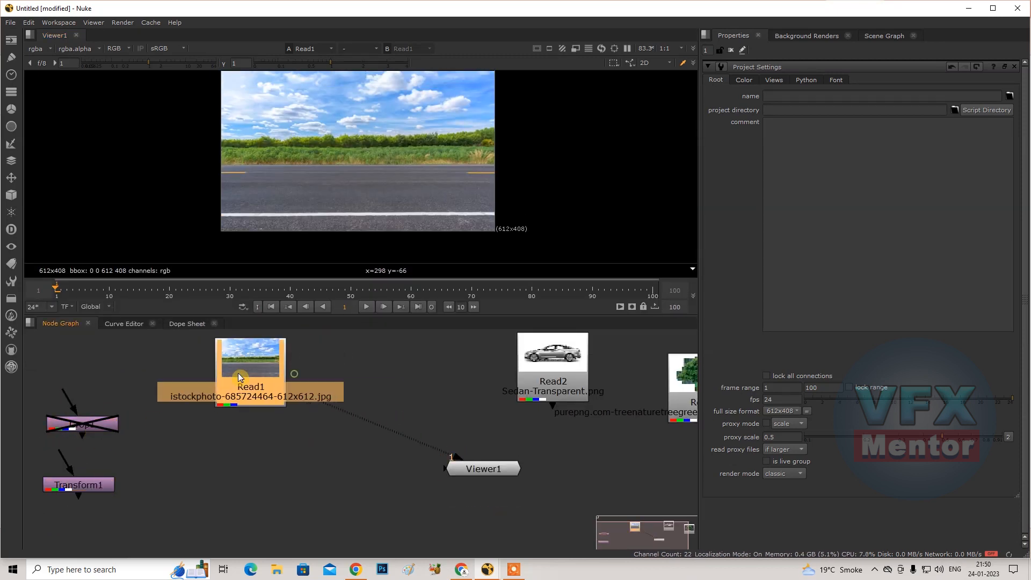
pyautogui.moveTo(556, 381); pyautogui.dragTo(452, 392)
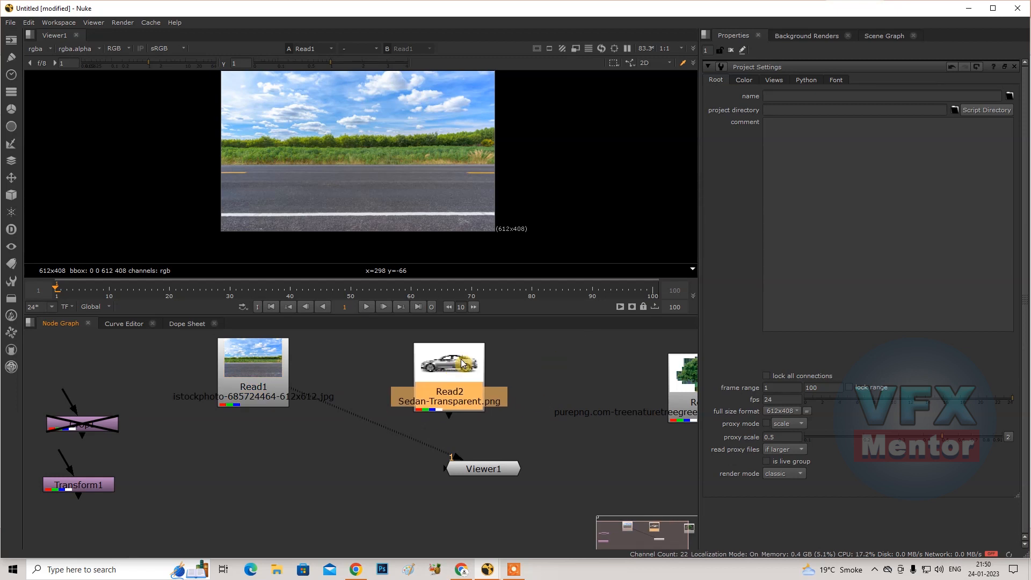
pyautogui.press('1')
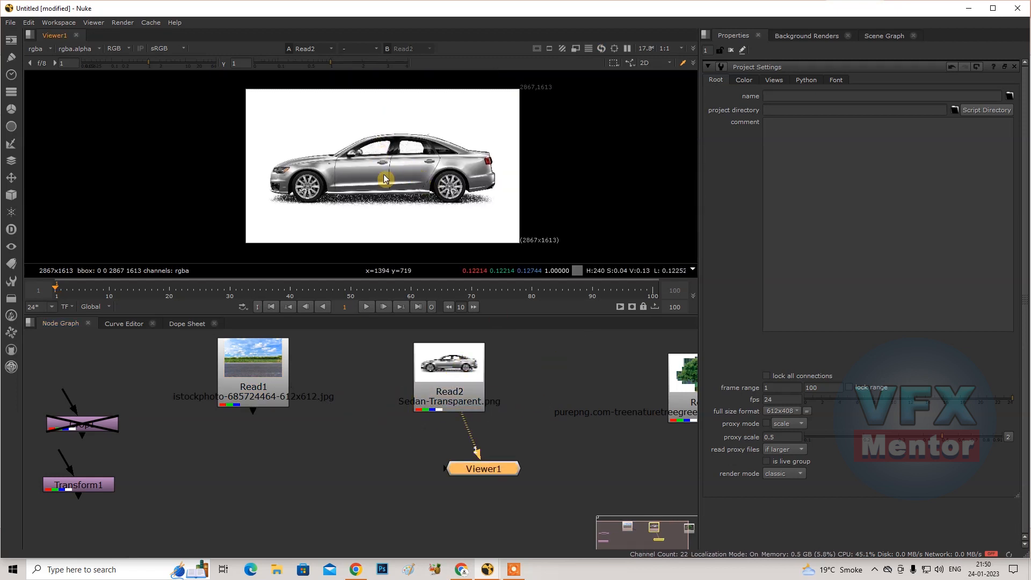
pyautogui.click(254, 380)
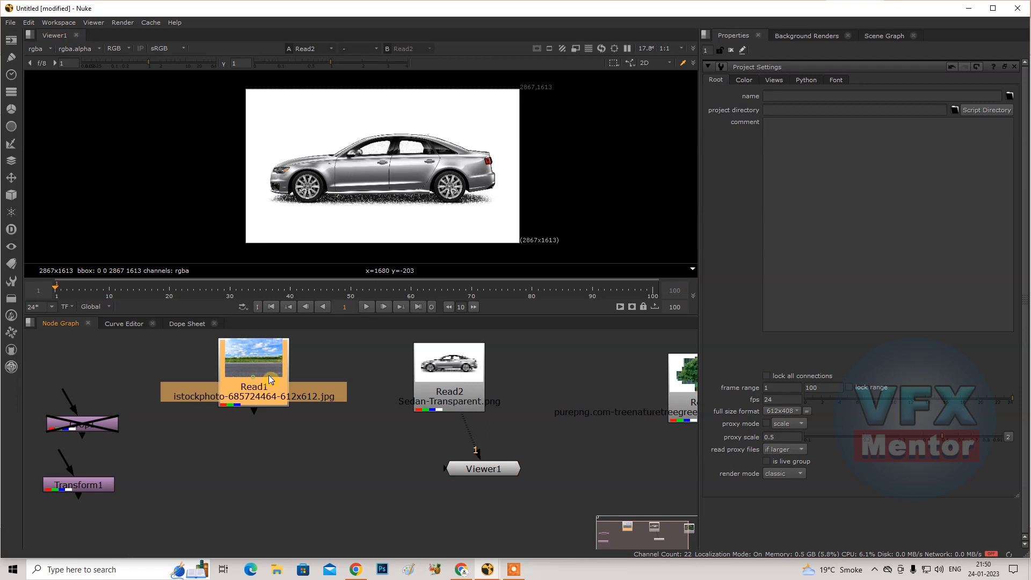
pyautogui.click(341, 484)
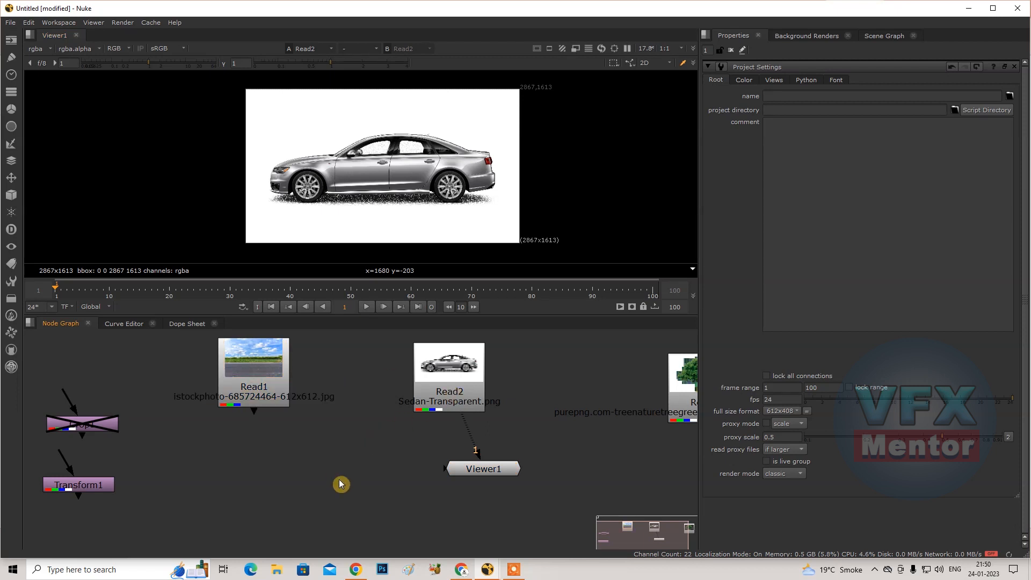
# Step: Add a Merge node with the sedan as input A and the road as input B, and view its result on viewer input 2
pyautogui.press('m')
pyautogui.moveTo(324, 455); pyautogui.dragTo(449, 382)
pyautogui.moveTo(354, 451); pyautogui.dragTo(258, 379)
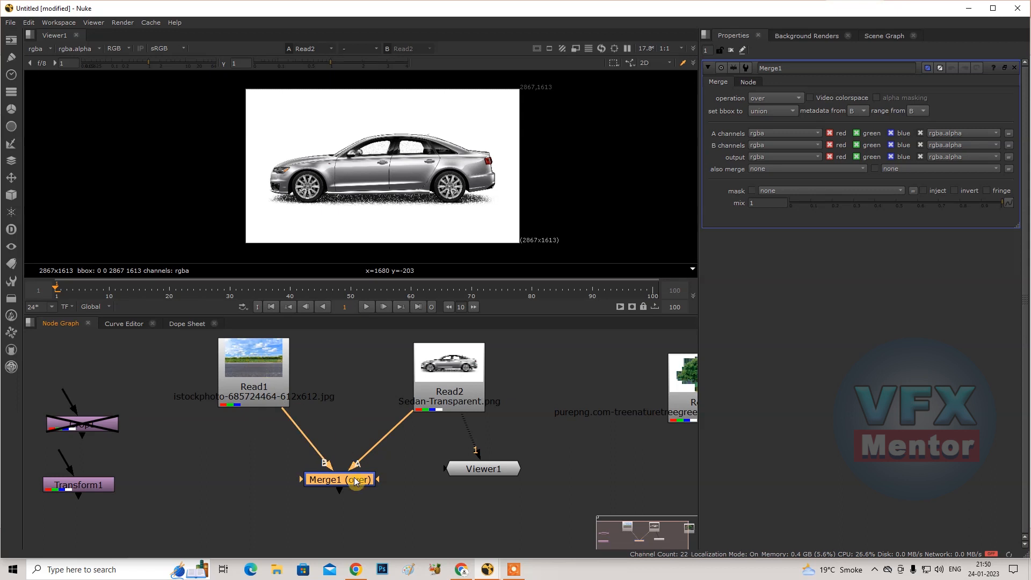
pyautogui.press('1')
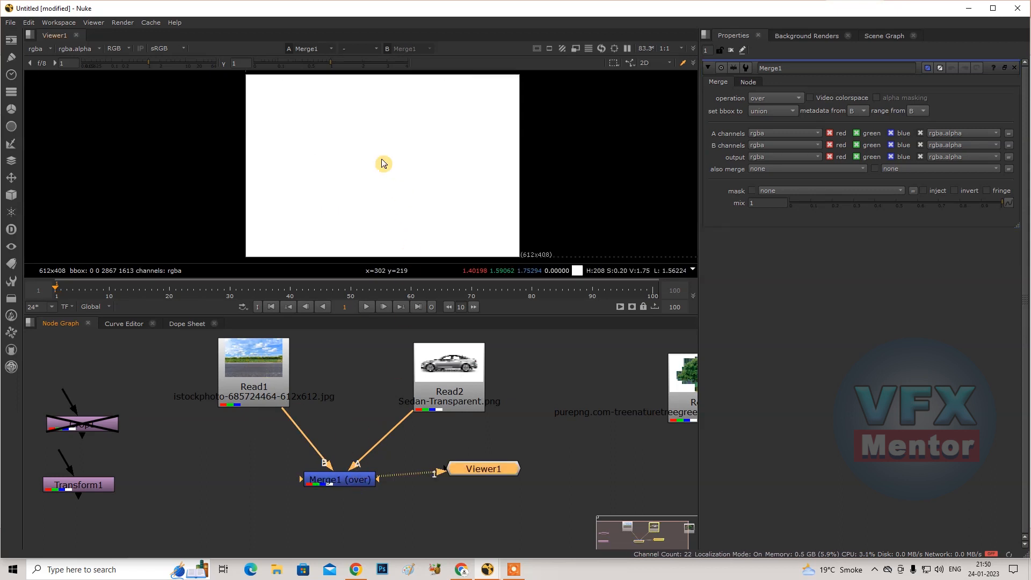
pyautogui.press('r')
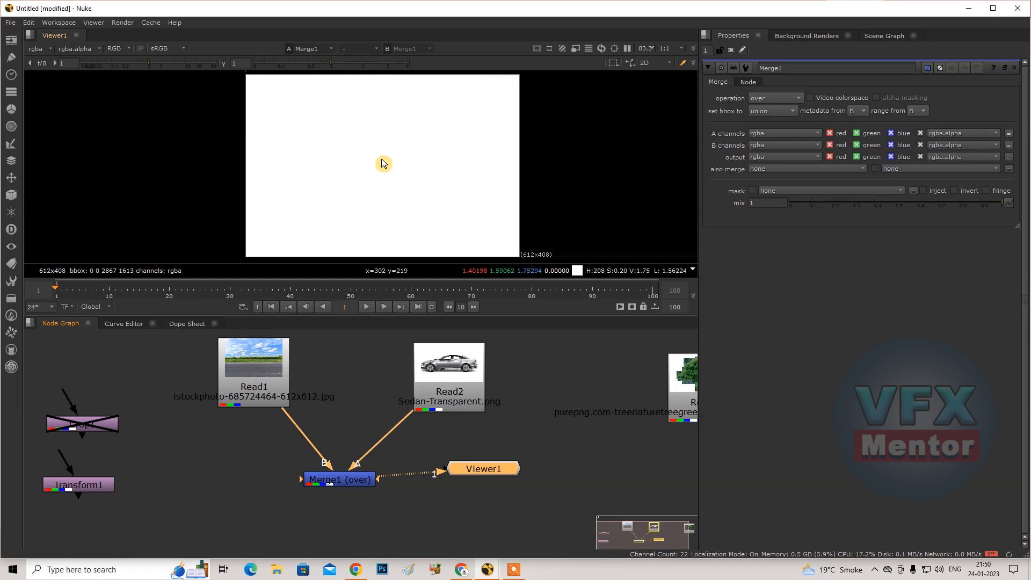
pyautogui.click(349, 482)
pyautogui.press('2')
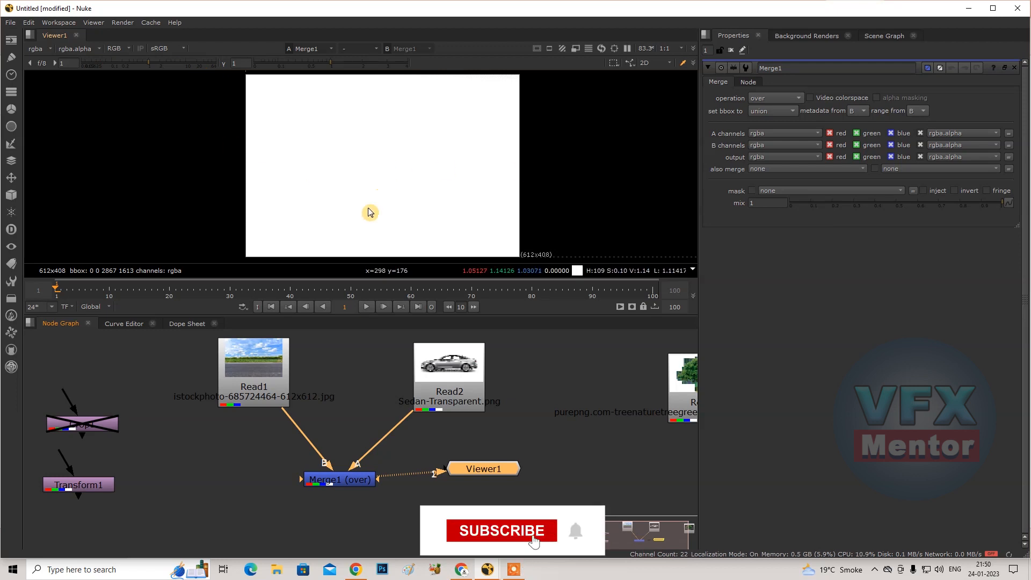
# Step: View the sedan image on viewer input 1 and examine its resolution at the image corners
pyautogui.moveTo(458, 372); pyautogui.dragTo(445, 375)
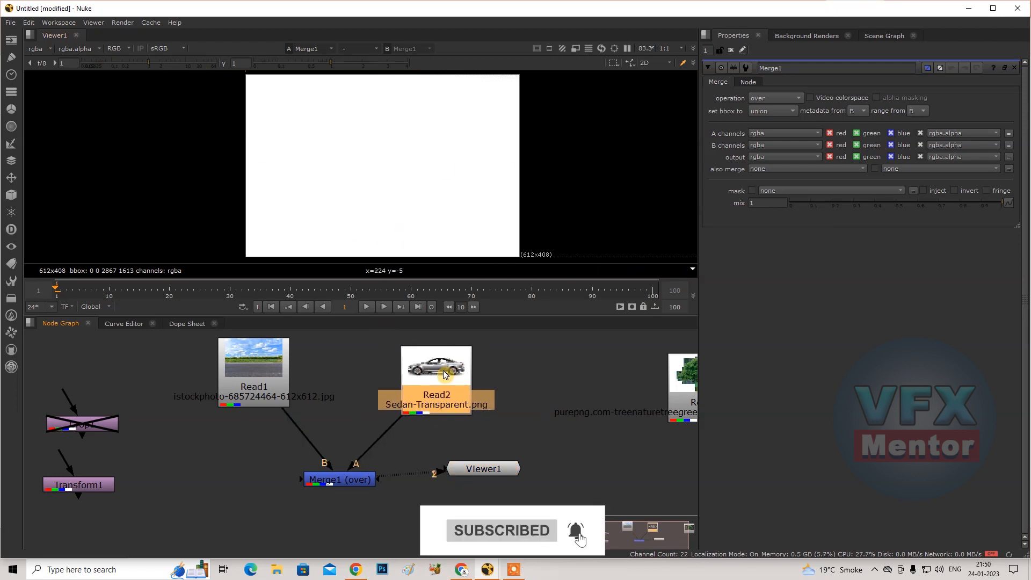
pyautogui.press('1')
pyautogui.scroll(2, 526, 97)
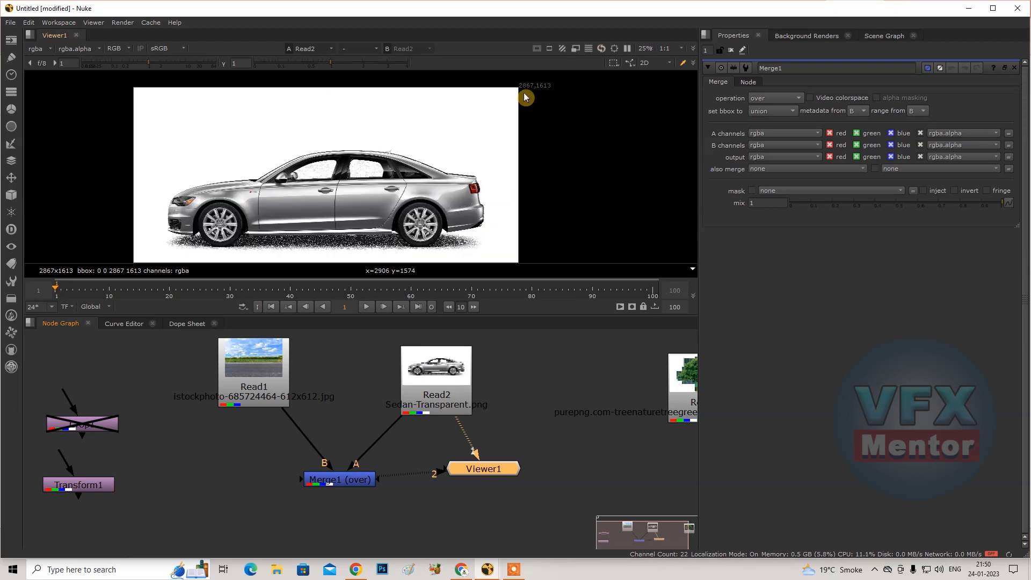
pyautogui.moveTo(526, 97); pyautogui.dragTo(528, 141, button='middle')
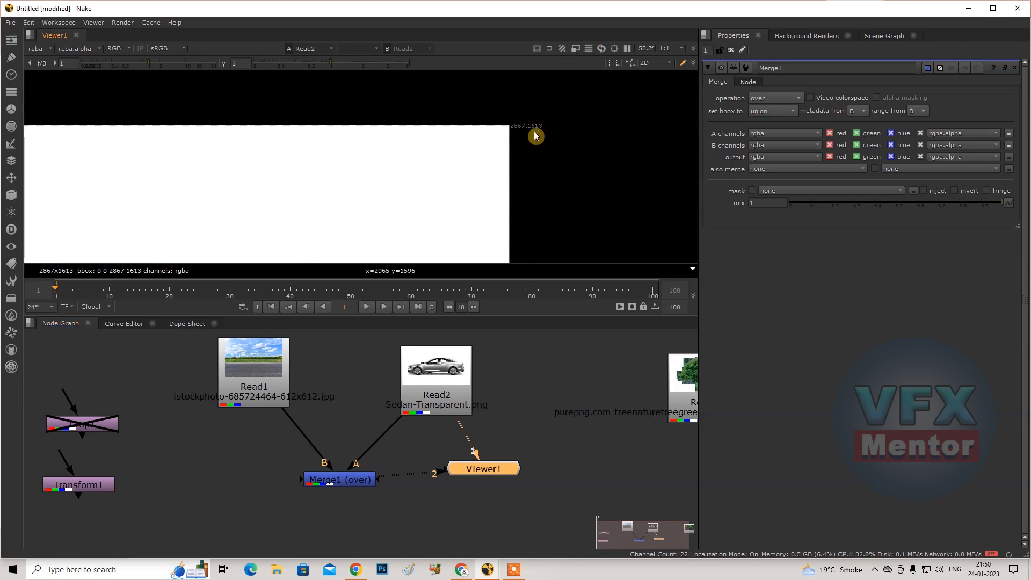
pyautogui.scroll(-3, 531, 145)
pyautogui.click(255, 365)
pyautogui.moveTo(460, 181); pyautogui.dragTo(446, 205, button='middle')
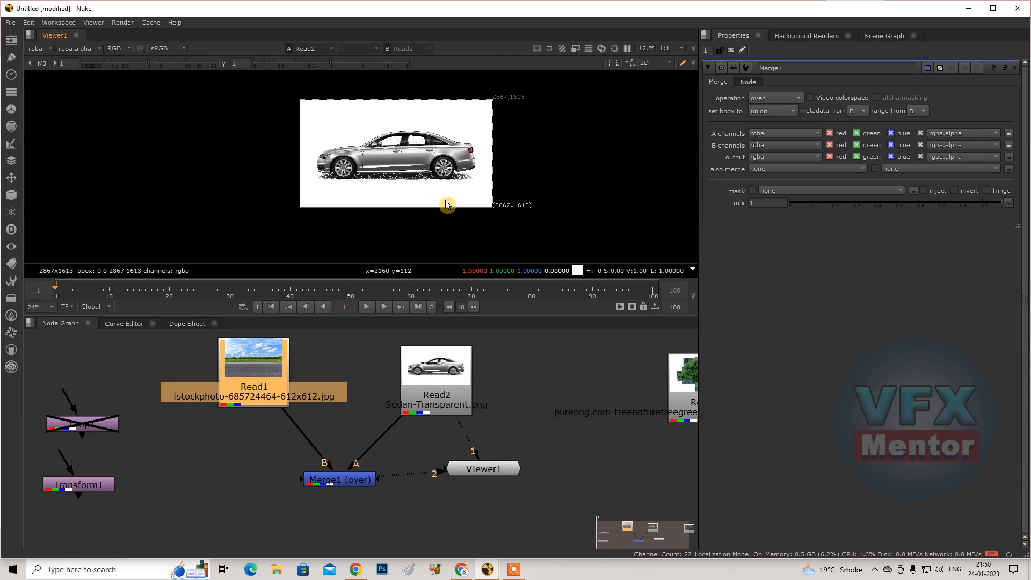
# Step: Insert a Reformat node between the sedan's Read2 node and the merge
pyautogui.click(438, 387)
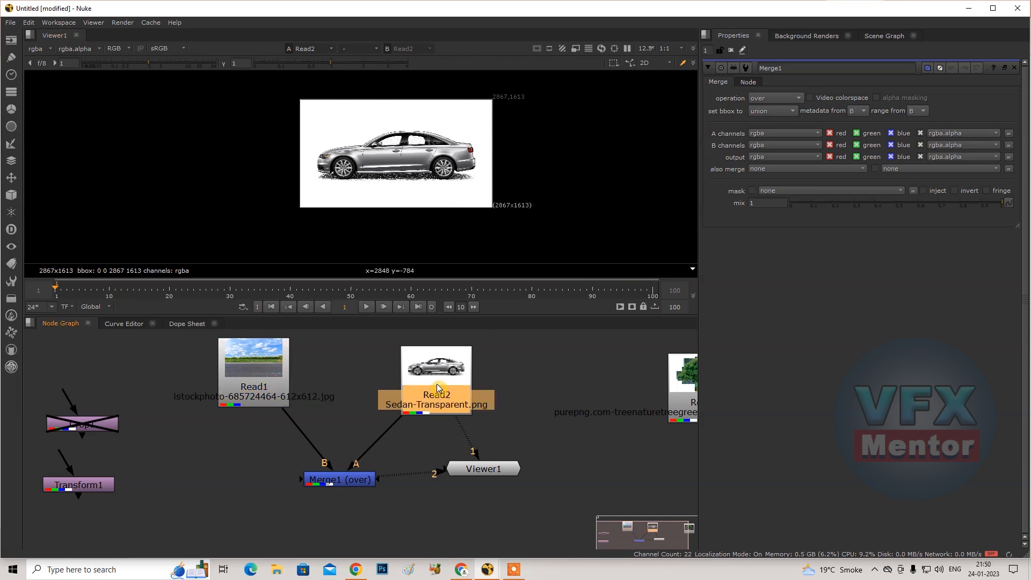
pyautogui.press('Tab')
pyautogui.write('refor')
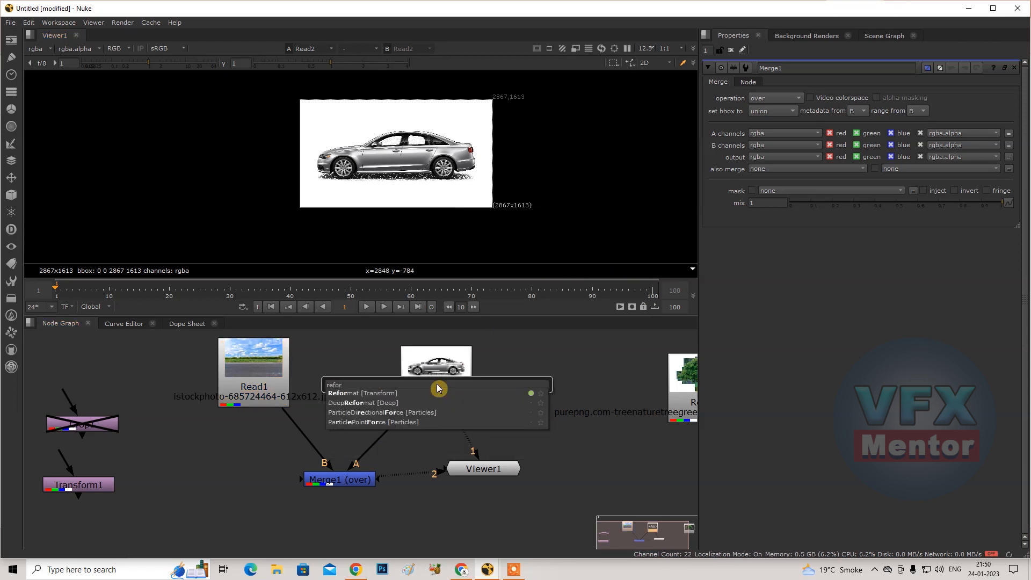
pyautogui.click(359, 395)
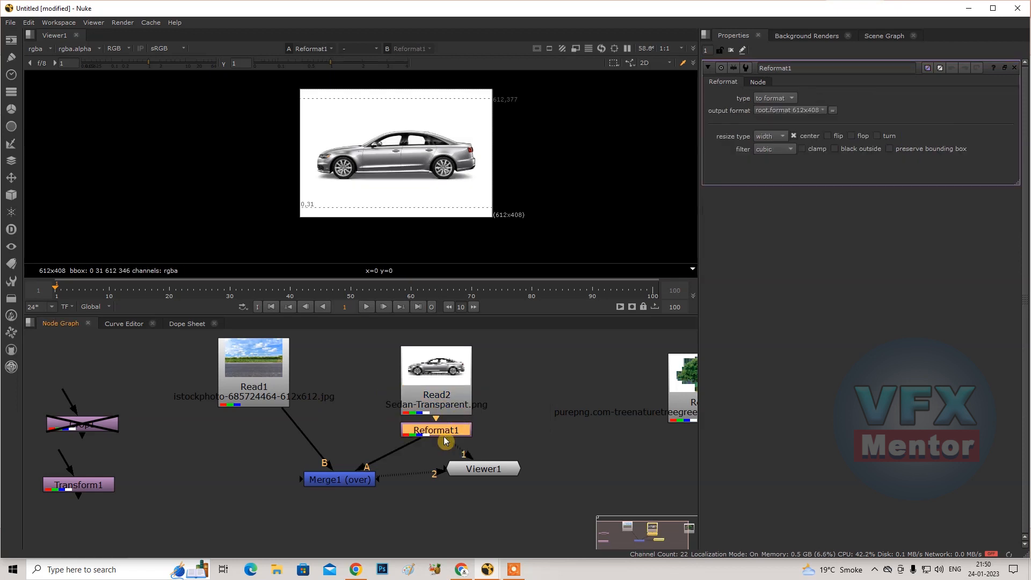
pyautogui.moveTo(430, 444); pyautogui.dragTo(425, 446)
# Step: Show the merge result in the viewer, place Viewer1 below Merge1 and space out Reformat1 and the merge
pyautogui.click(358, 479)
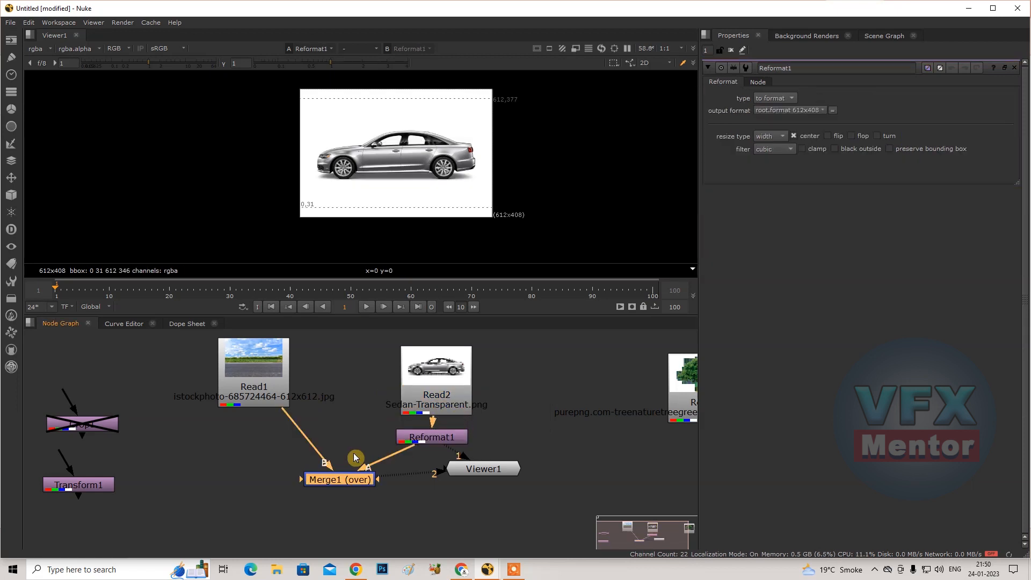
pyautogui.press('1')
pyautogui.moveTo(483, 474); pyautogui.dragTo(340, 530)
pyautogui.moveTo(437, 438); pyautogui.dragTo(434, 443)
pyautogui.moveTo(348, 481); pyautogui.dragTo(349, 485)
pyautogui.moveTo(434, 443); pyautogui.dragTo(434, 447)
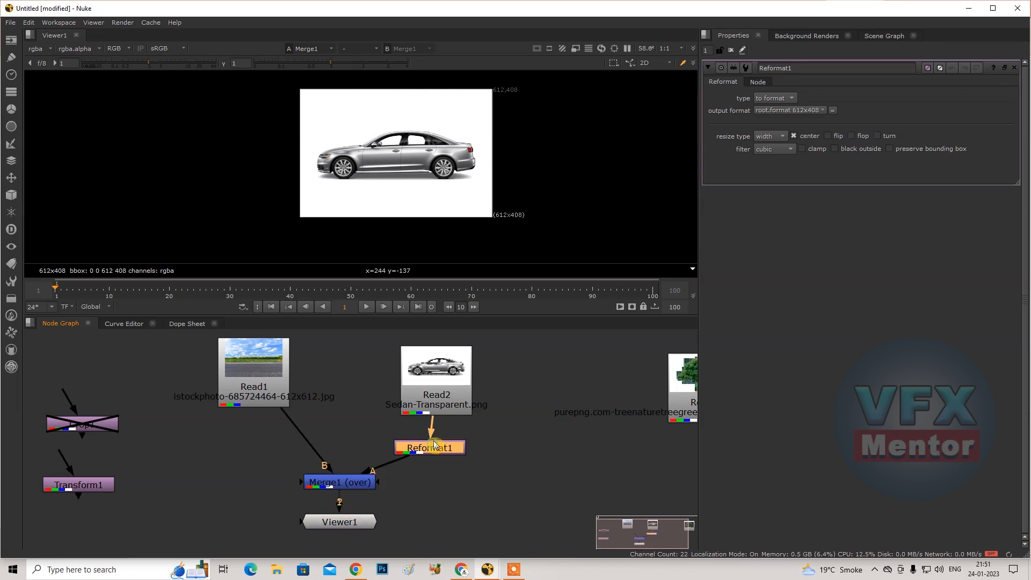
# Step: Turn on Premultiplied in Read2's properties and check the sedan's edges over the road
pyautogui.click(429, 371)
pyautogui.doubleClick(450, 370)
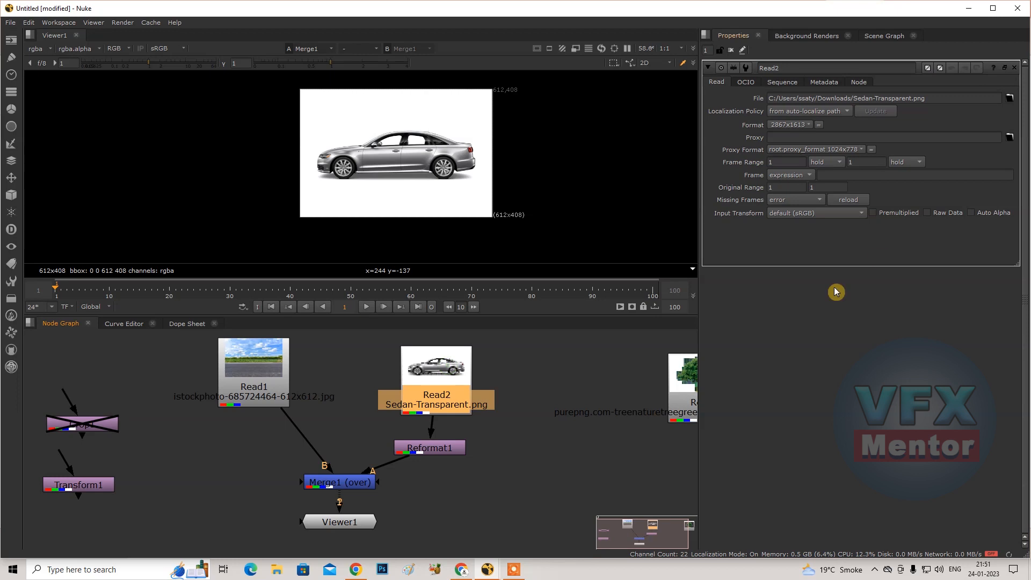
pyautogui.click(873, 213)
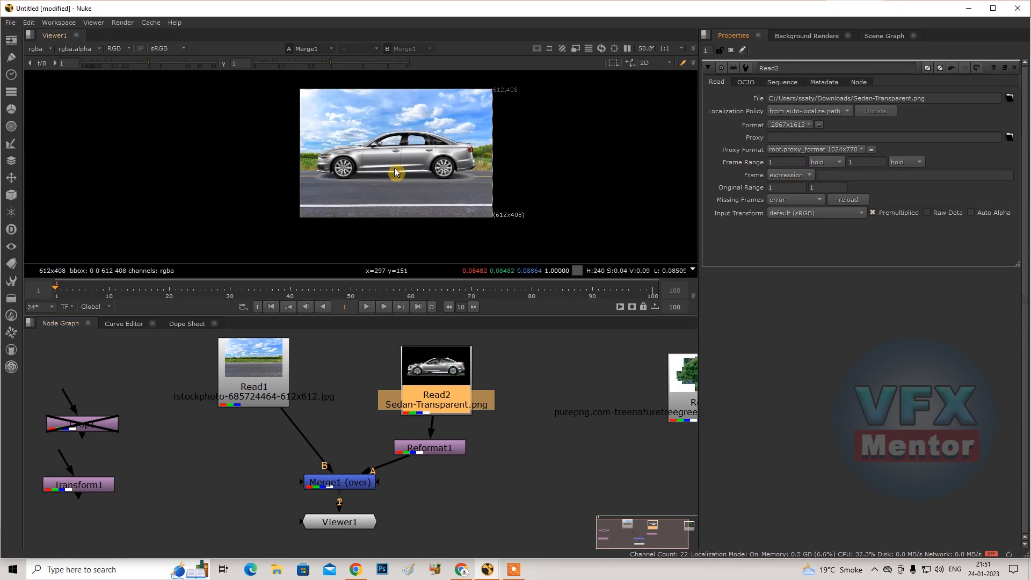
pyautogui.scroll(4, 392, 168)
pyautogui.scroll(-2, 405, 183)
pyautogui.scroll(-1, 404, 183)
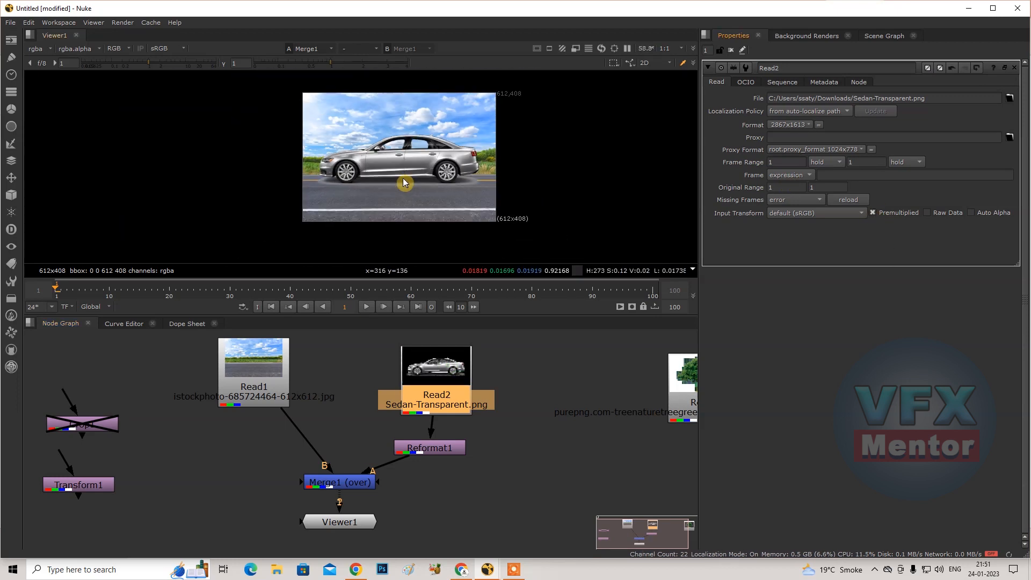
# Step: Tidy the node graph by straightening Reformat1 under the sedan and moving Viewer1 further below the merge
pyautogui.click(343, 526)
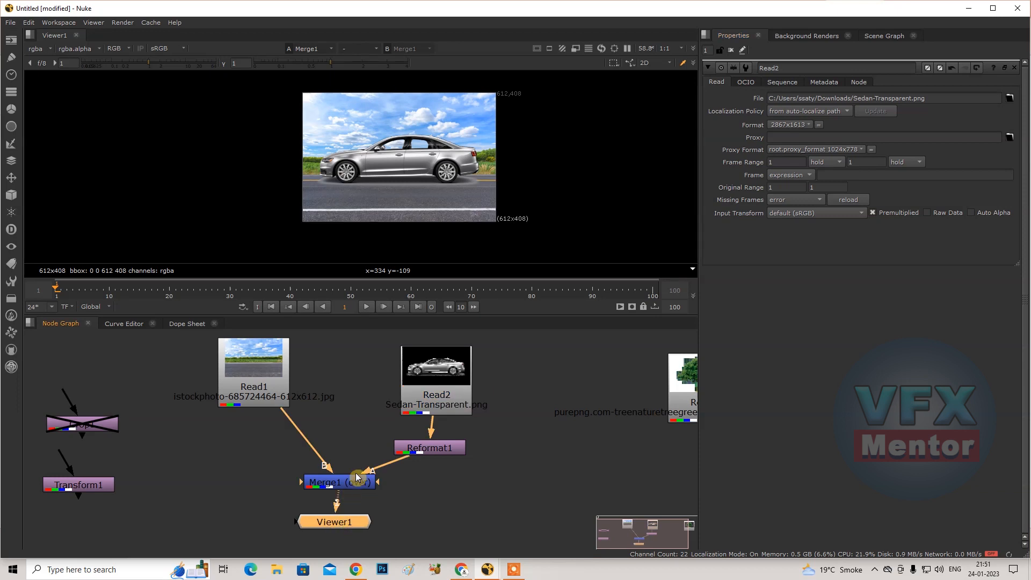
pyautogui.scroll(-2, 376, 440)
pyautogui.moveTo(387, 419); pyautogui.dragTo(304, 383, button='middle')
pyautogui.moveTo(304, 384); pyautogui.dragTo(300, 378)
pyautogui.moveTo(315, 433); pyautogui.dragTo(314, 430)
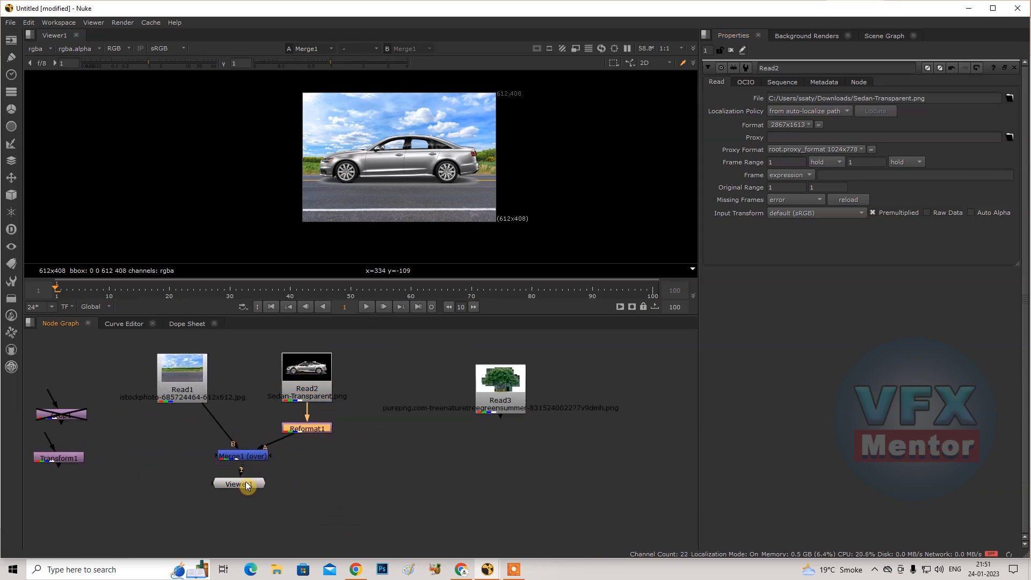
pyautogui.moveTo(246, 491); pyautogui.dragTo(243, 503)
# Step: Insert a Transform node after Reformat1 and shift Merge1 to make room for it
pyautogui.click(316, 430)
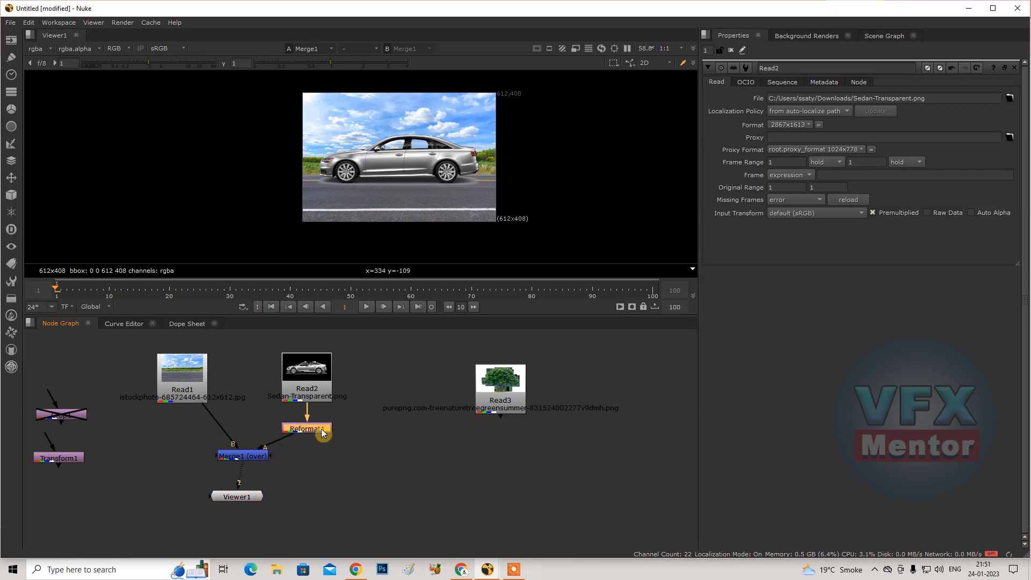
pyautogui.press('t')
pyautogui.moveTo(317, 449); pyautogui.dragTo(317, 455)
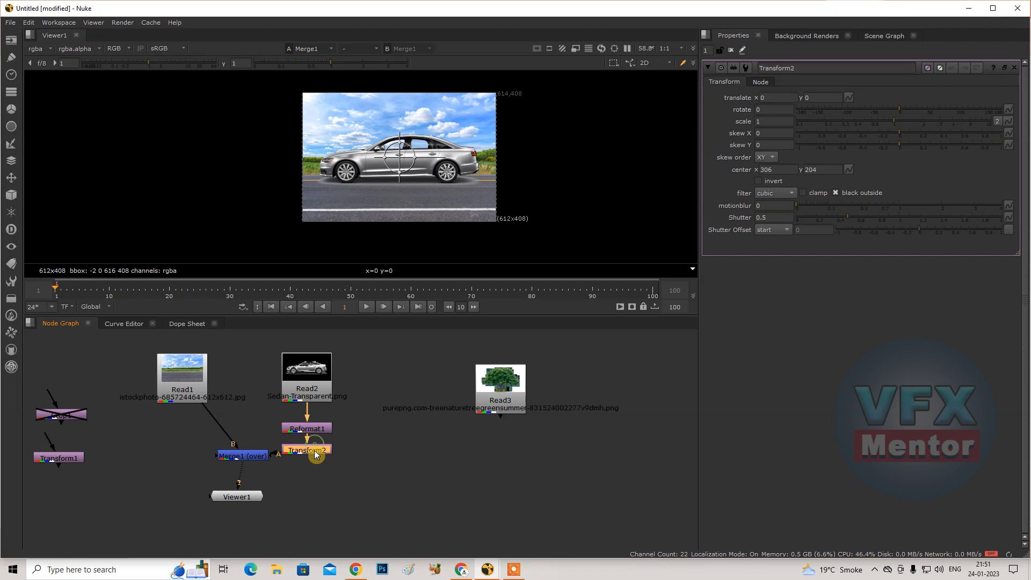
pyautogui.moveTo(256, 461); pyautogui.dragTo(237, 467)
# Step: Scale the sedan to 0.73 with Transform2 and position it on the road at x 29, y -28
pyautogui.scroll(2, 408, 160)
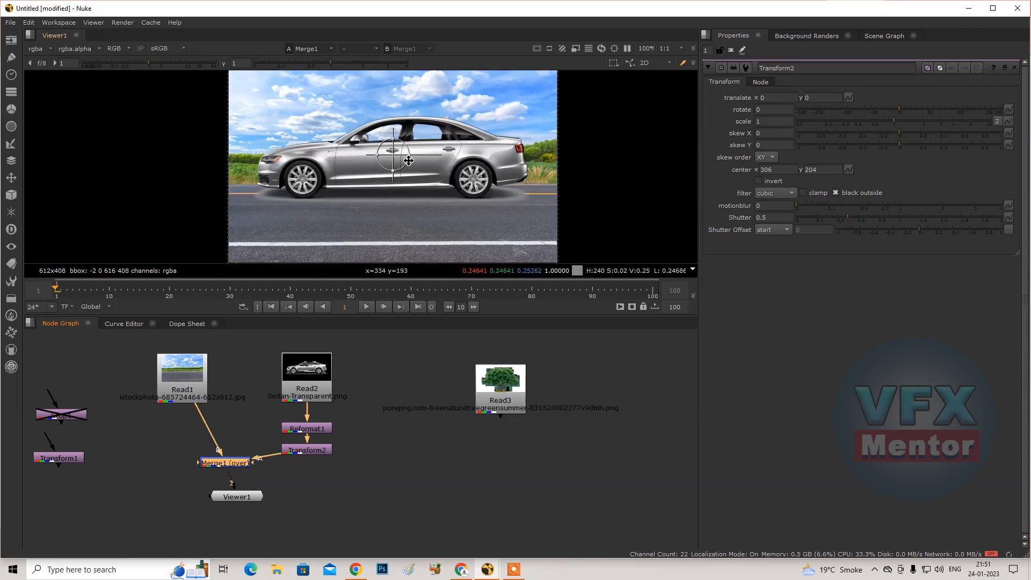
pyautogui.moveTo(389, 153); pyautogui.dragTo(407, 191)
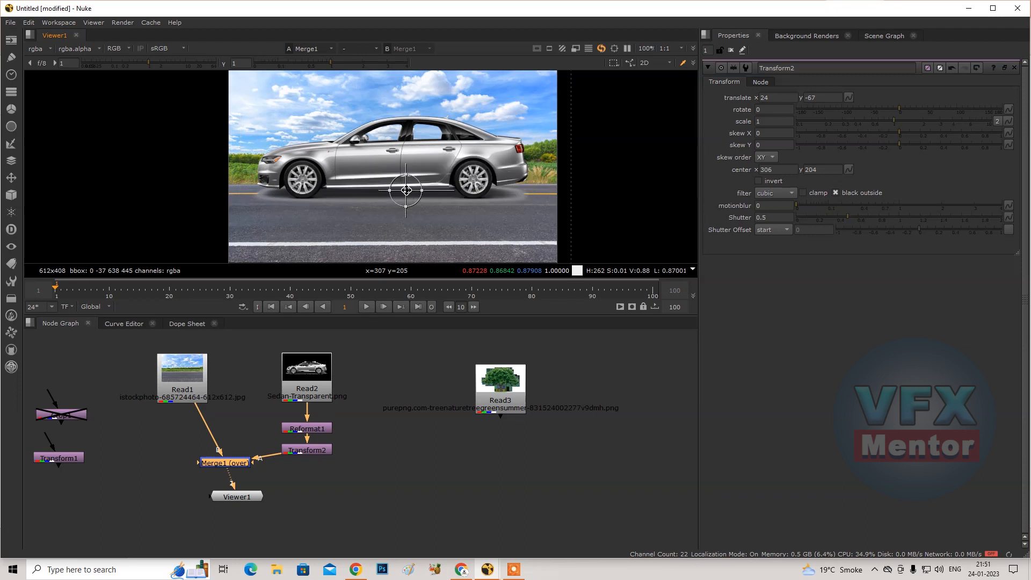
pyautogui.scroll(-2, 477, 205)
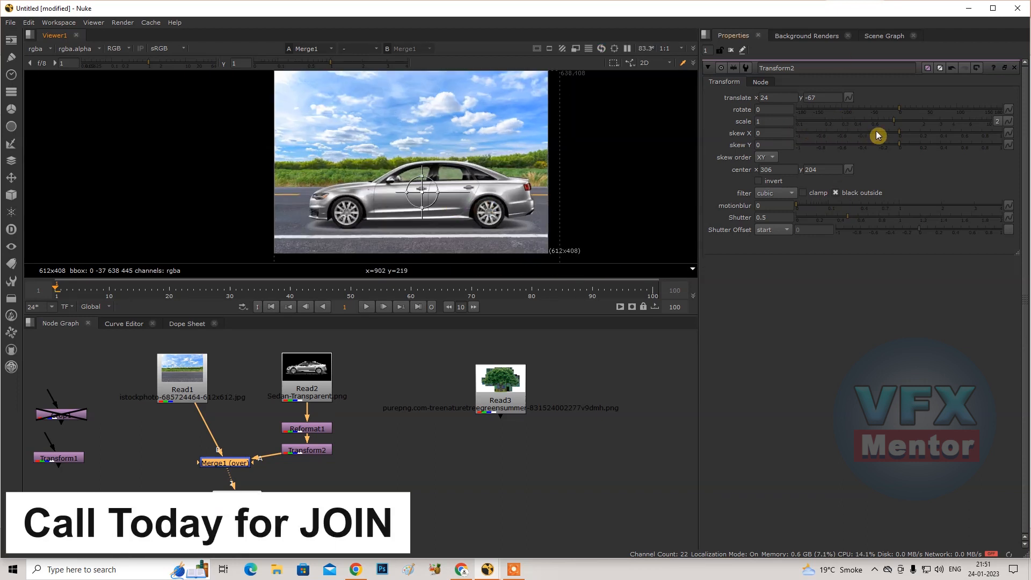
pyautogui.moveTo(895, 123); pyautogui.dragTo(880, 128)
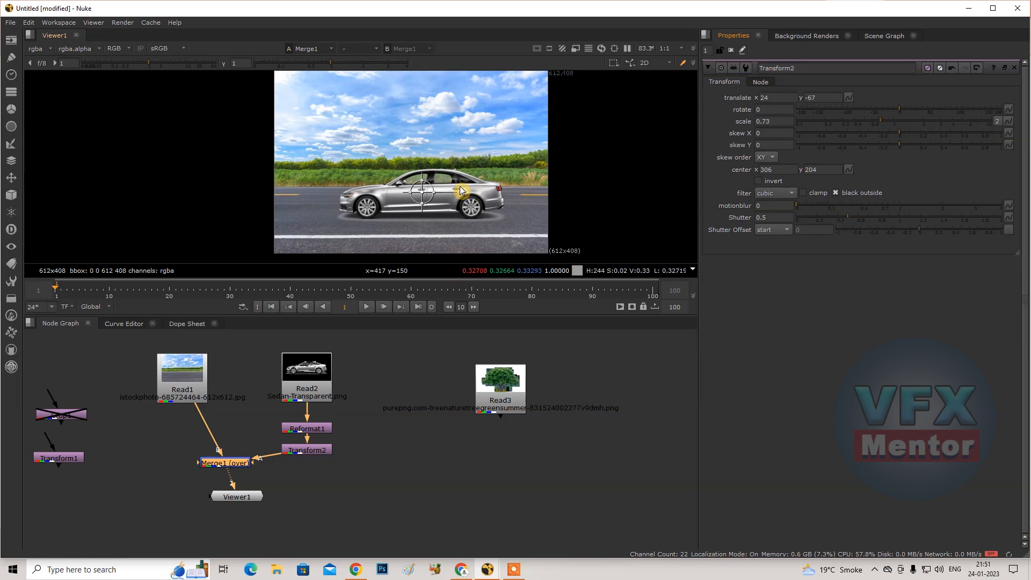
pyautogui.moveTo(427, 188); pyautogui.dragTo(424, 176)
pyautogui.moveTo(441, 191); pyautogui.dragTo(441, 188, button='middle')
pyautogui.scroll(-1, 442, 190)
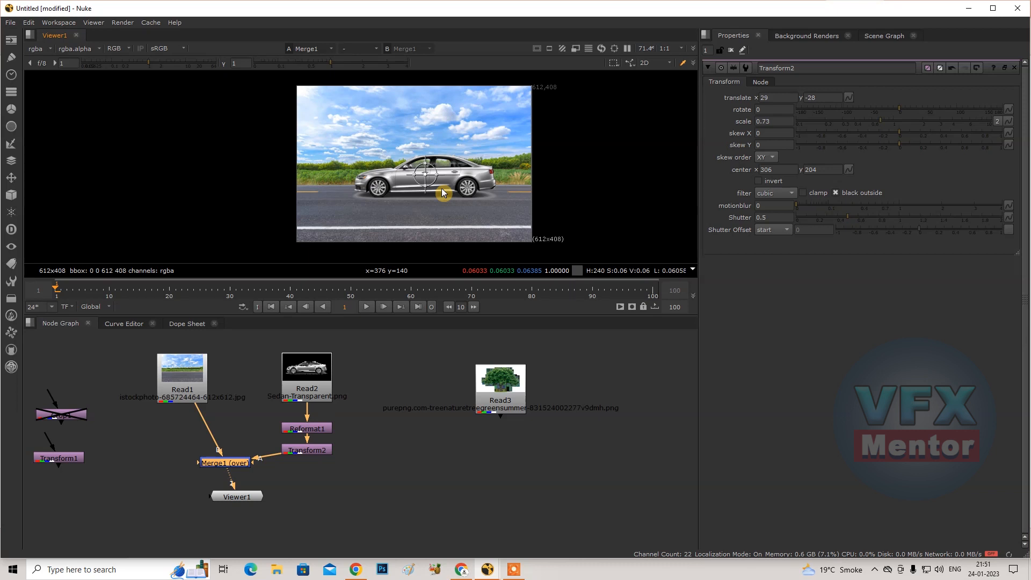
# Step: Insert Transform1 between the road's Read1 and the merge, and try moving the sedan to x 71 before undoing it
pyautogui.moveTo(62, 464); pyautogui.dragTo(183, 435)
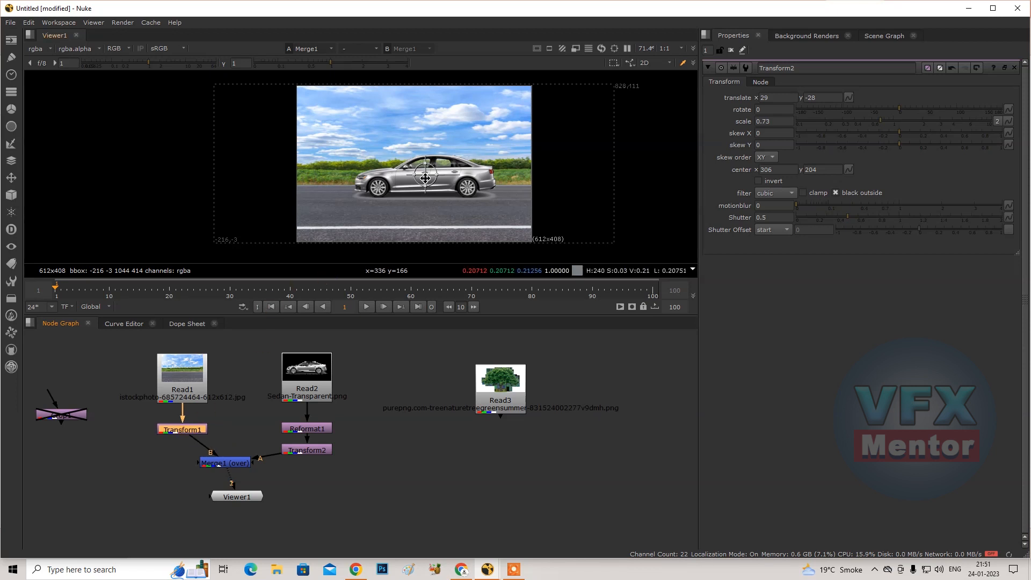
pyautogui.moveTo(424, 175); pyautogui.dragTo(441, 175)
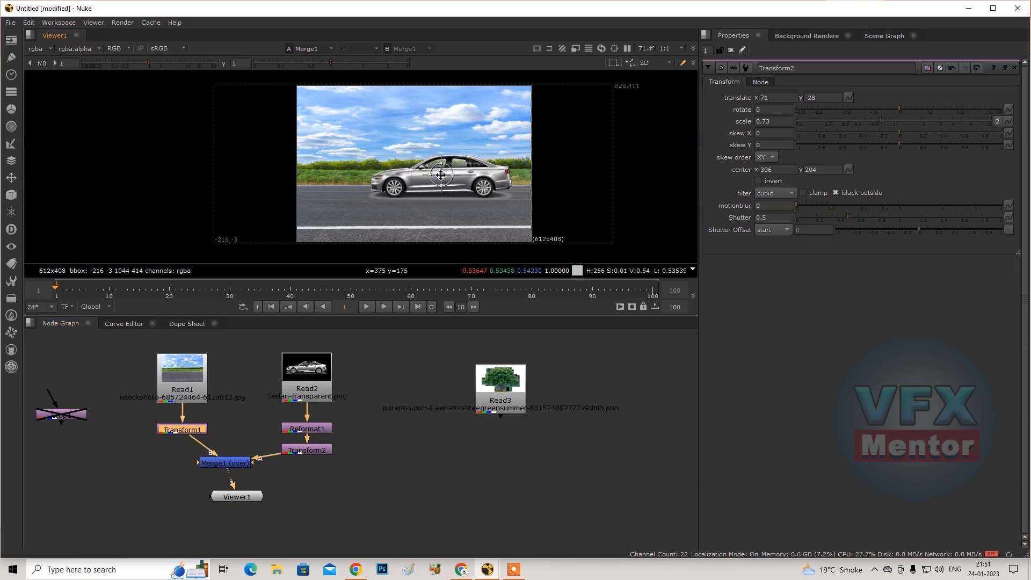
pyautogui.hotkey('ctrl', 'z')
# Step: Open Transform1 and slide the widened road horizontally behind the sedan, first to x 210 and finally to x -214, y 0
pyautogui.doubleClick(187, 430)
pyautogui.moveTo(418, 162); pyautogui.dragTo(494, 162)
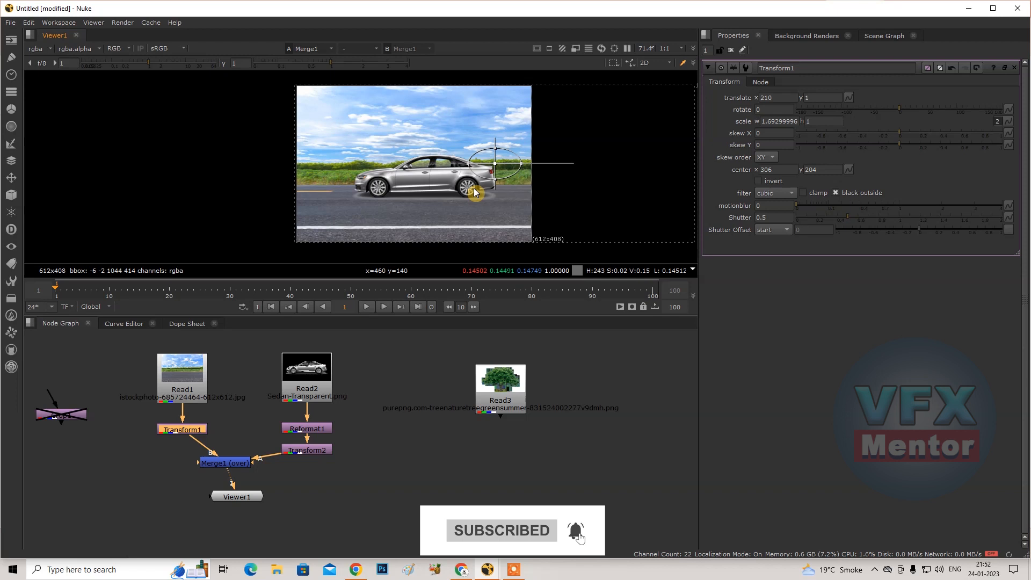
pyautogui.moveTo(495, 163); pyautogui.dragTo(333, 164)
pyautogui.click(482, 204)
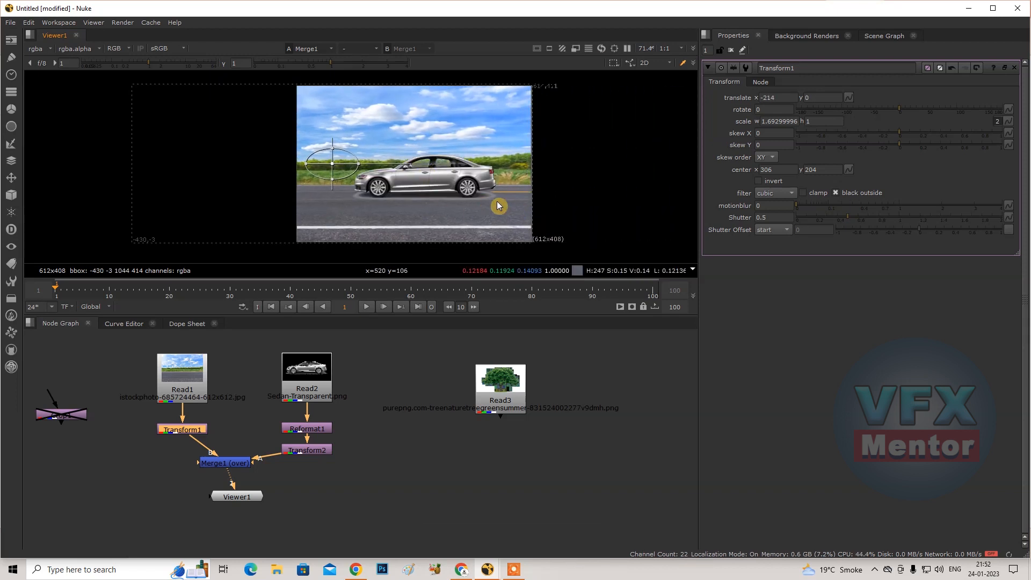
pyautogui.scroll(1, 404, 203)
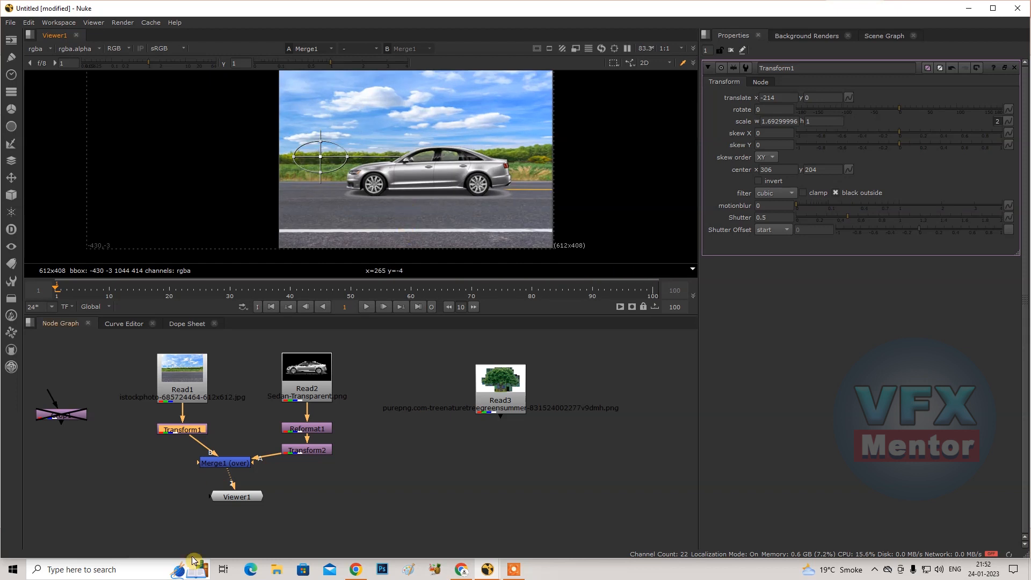
# Step: Move Viewer1, Merge1 and Transform2 lower in the node graph to space out the node tree
pyautogui.moveTo(236, 496); pyautogui.dragTo(226, 520)
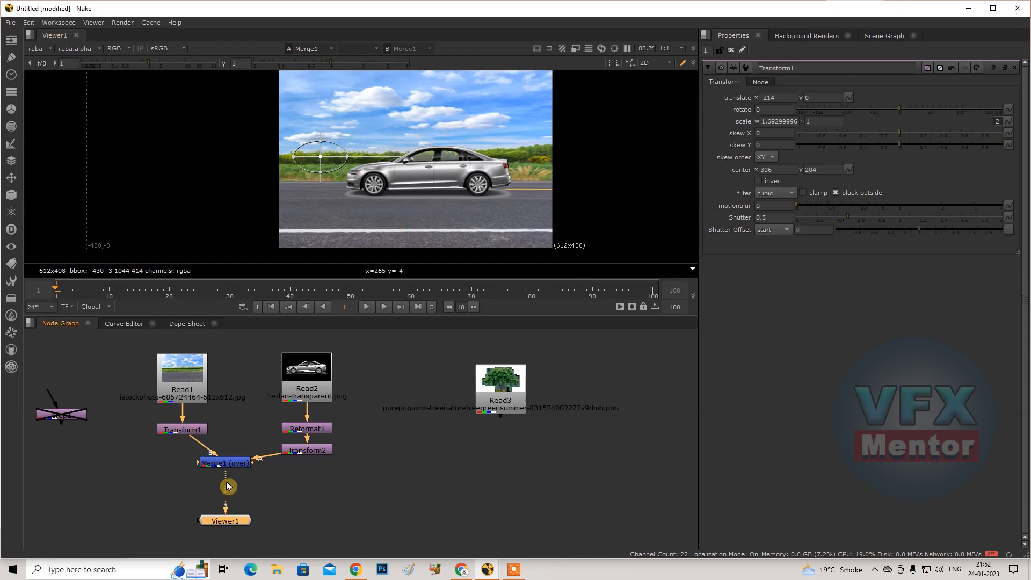
pyautogui.moveTo(234, 467); pyautogui.dragTo(234, 487)
pyautogui.moveTo(312, 451); pyautogui.dragTo(310, 458)
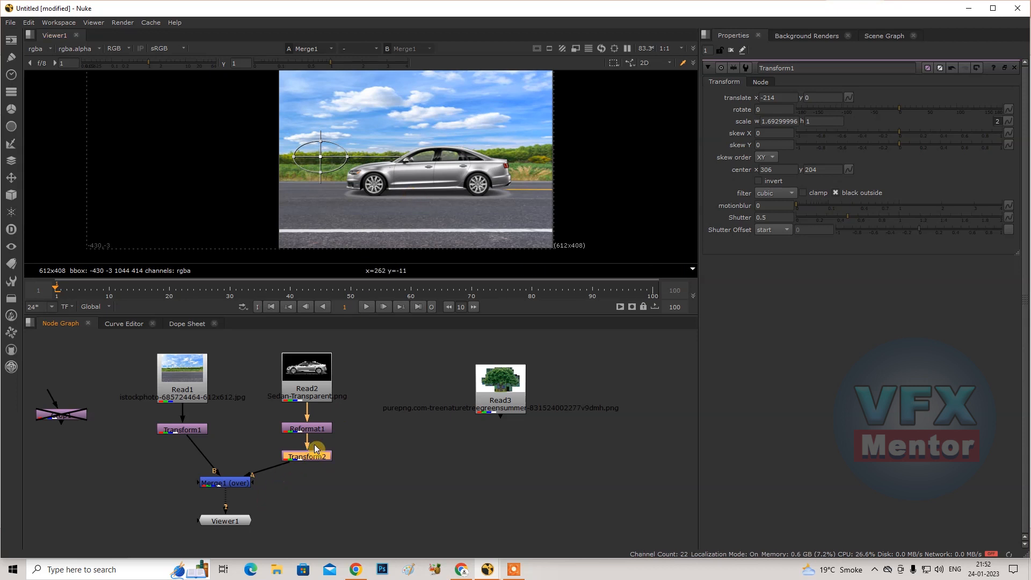
# Step: Move the sedan with Transform2 out of frame to x 529, y -21 and set a translate key at frame 1
pyautogui.doubleClick(312, 457)
pyautogui.moveTo(433, 169); pyautogui.dragTo(652, 167)
pyautogui.moveTo(550, 179); pyautogui.dragTo(468, 182, button='middle')
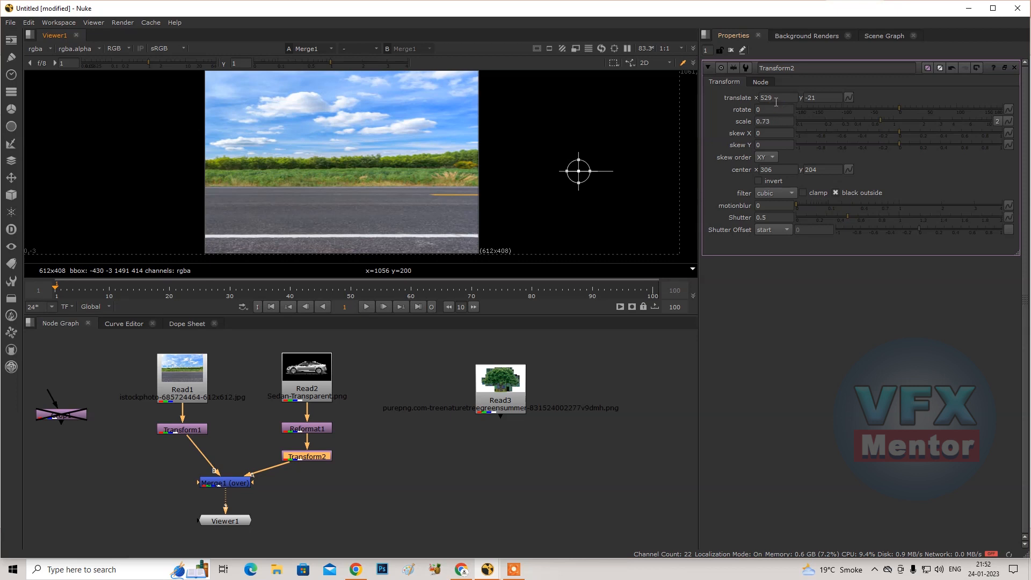
pyautogui.click(851, 99)
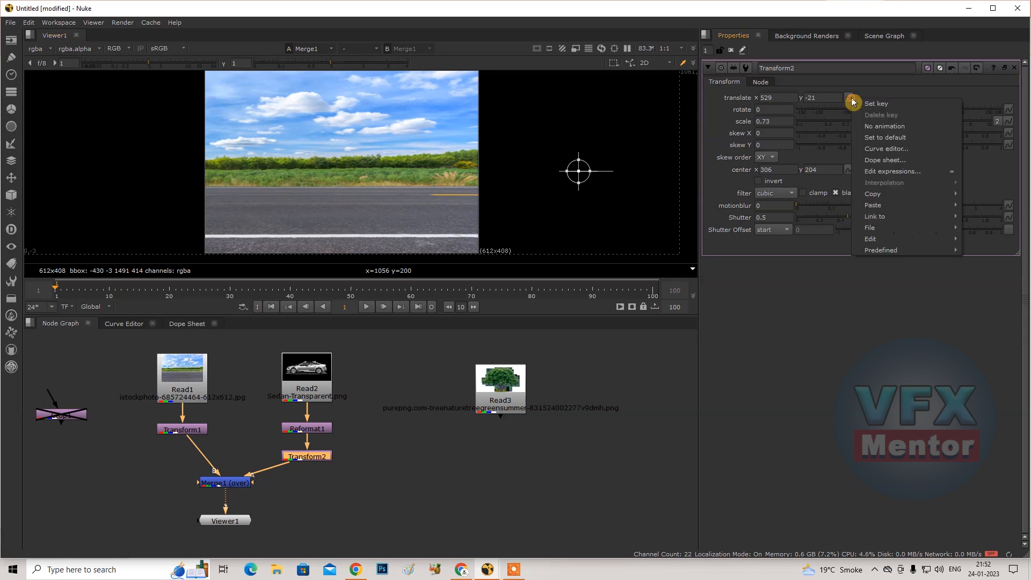
pyautogui.click(894, 104)
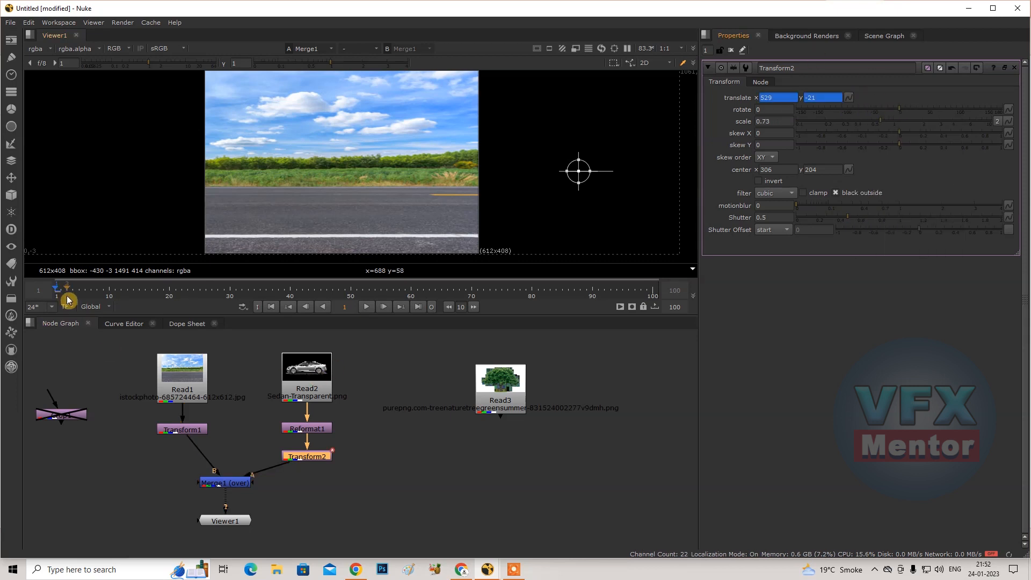
# Step: Keyframe the sedan across the road to x -523, y -32 at about frame 70 and play back its motion
pyautogui.moveTo(58, 295); pyautogui.dragTo(69, 292)
pyautogui.moveTo(374, 298); pyautogui.dragTo(54, 295)
pyautogui.click(368, 309)
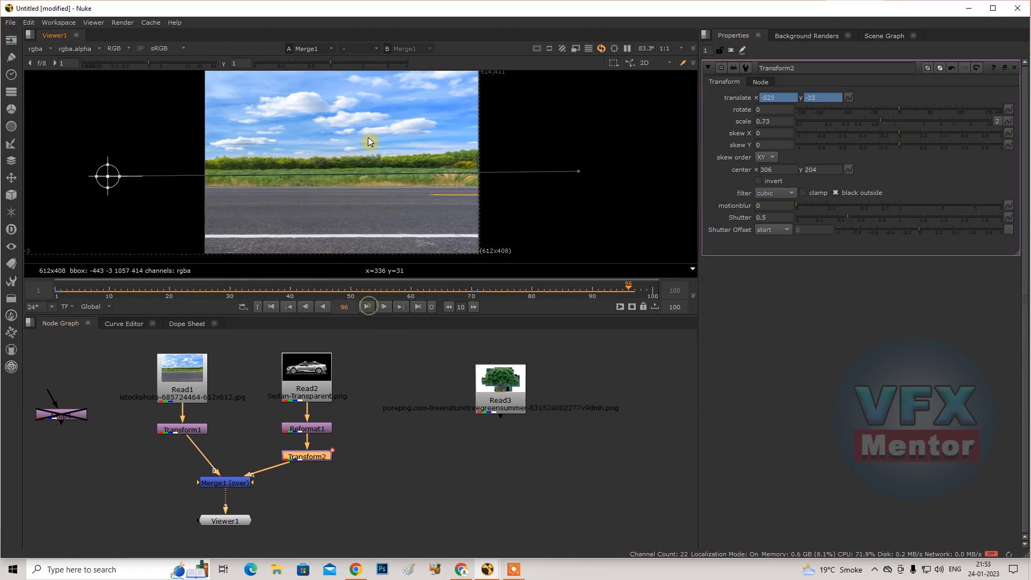
pyautogui.scroll(-1, 347, 180)
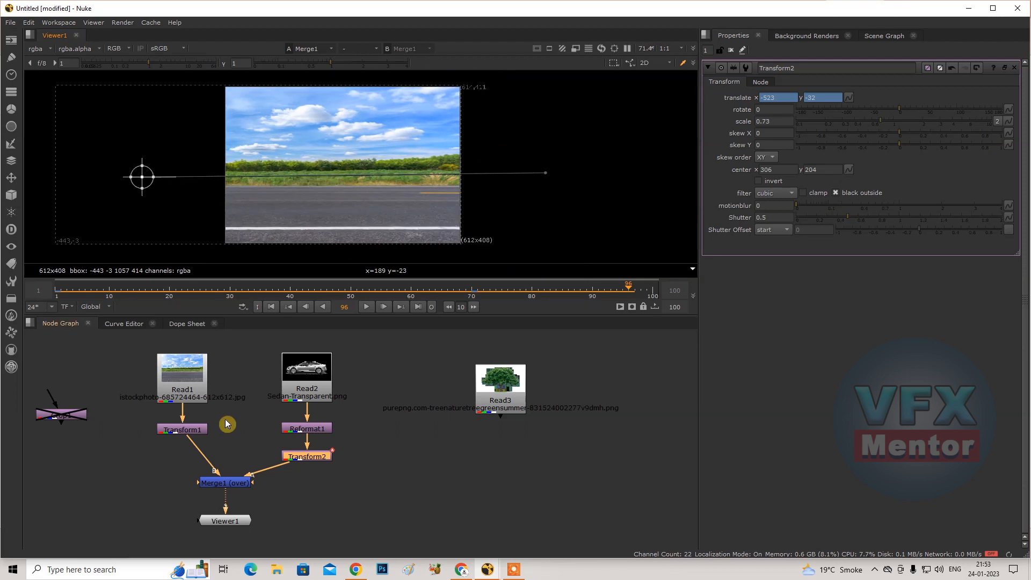
# Step: Open the road's Transform1 and set a translate key at x -214, y 0 on frame 15
pyautogui.doubleClick(184, 430)
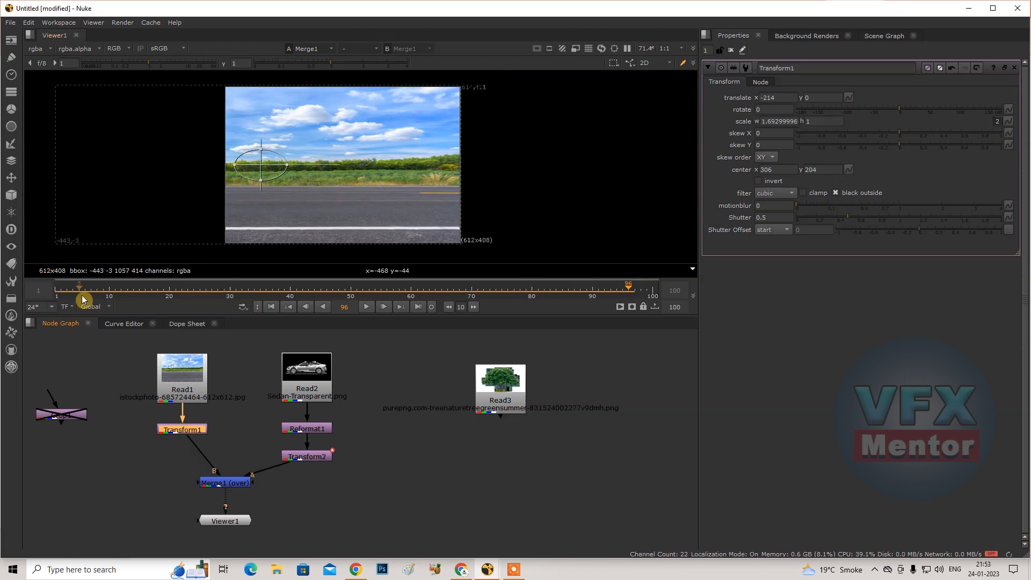
pyautogui.moveTo(75, 297); pyautogui.dragTo(141, 285)
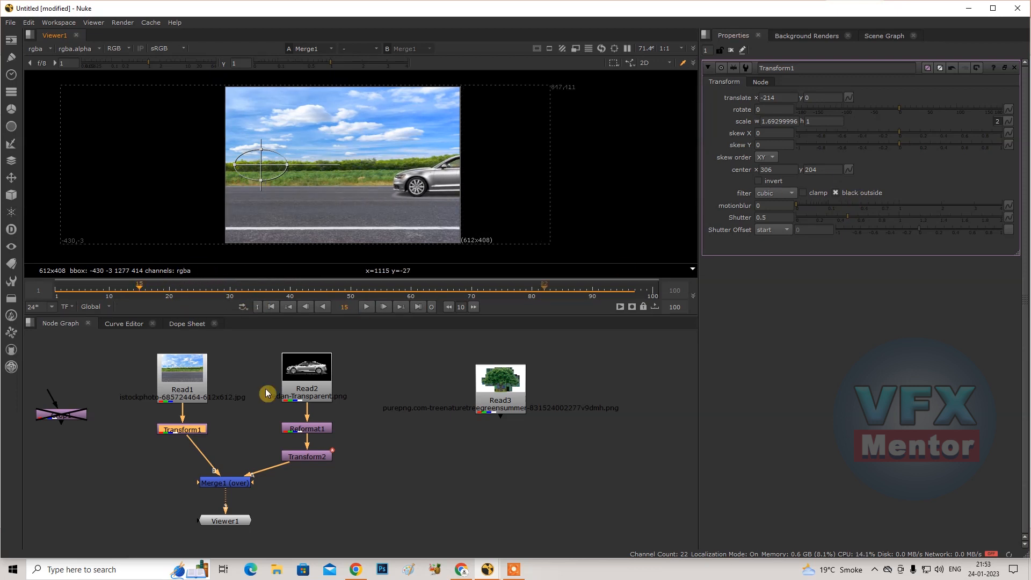
pyautogui.click(195, 433)
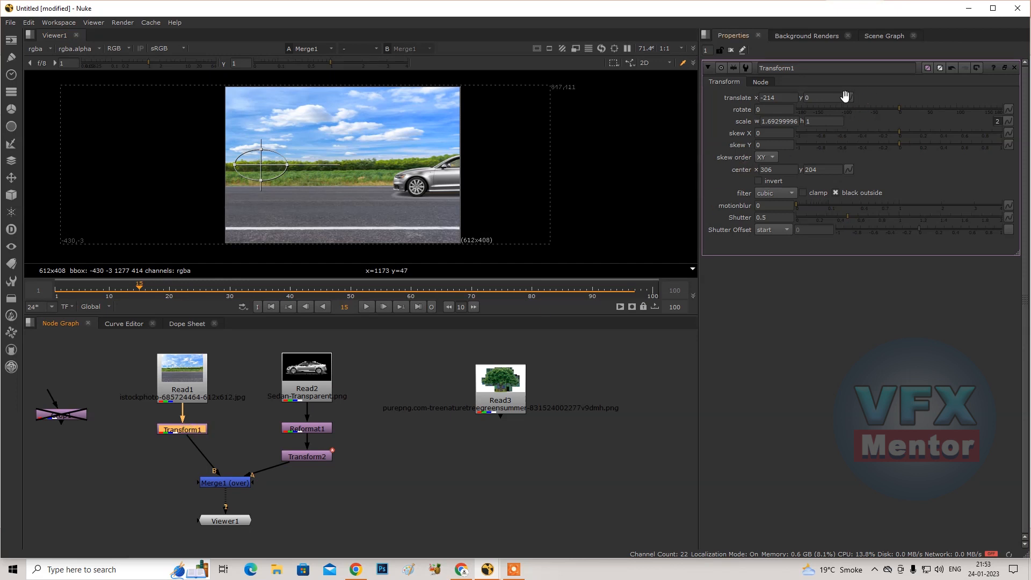
pyautogui.click(847, 97)
pyautogui.click(870, 106)
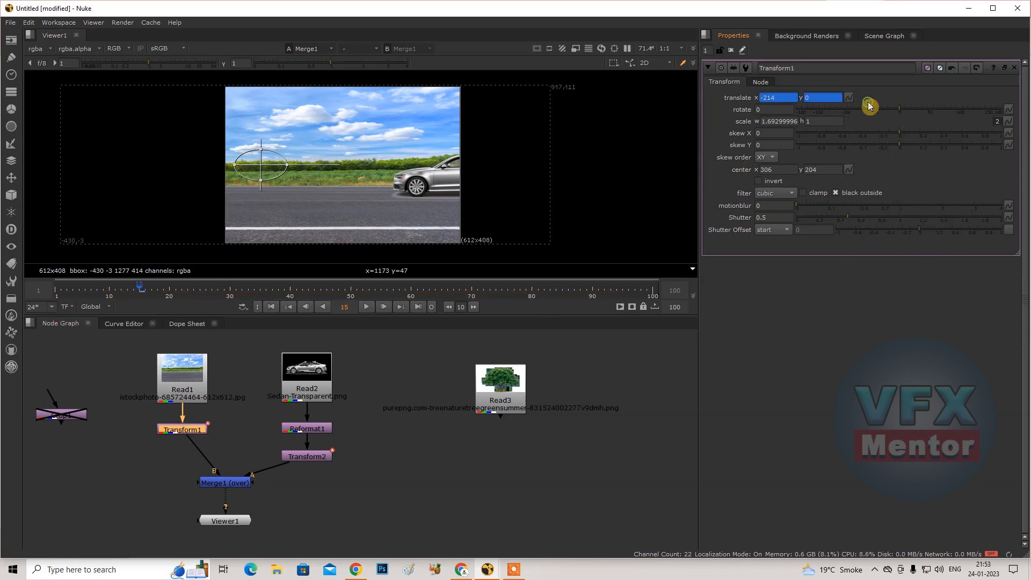
# Step: Slide the road to x 135, y 0 at about frame 59 as a second keyframe and play back the animation
pyautogui.moveTo(145, 294); pyautogui.dragTo(407, 288)
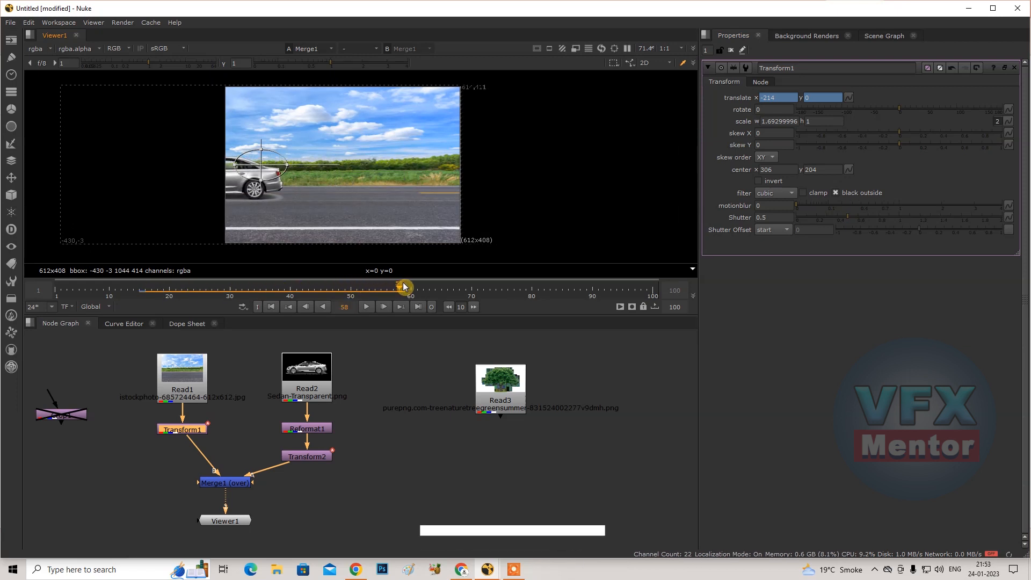
pyautogui.moveTo(264, 165); pyautogui.dragTo(472, 152)
pyautogui.moveTo(410, 288); pyautogui.dragTo(16, 290)
pyautogui.rightClick(5, 260)
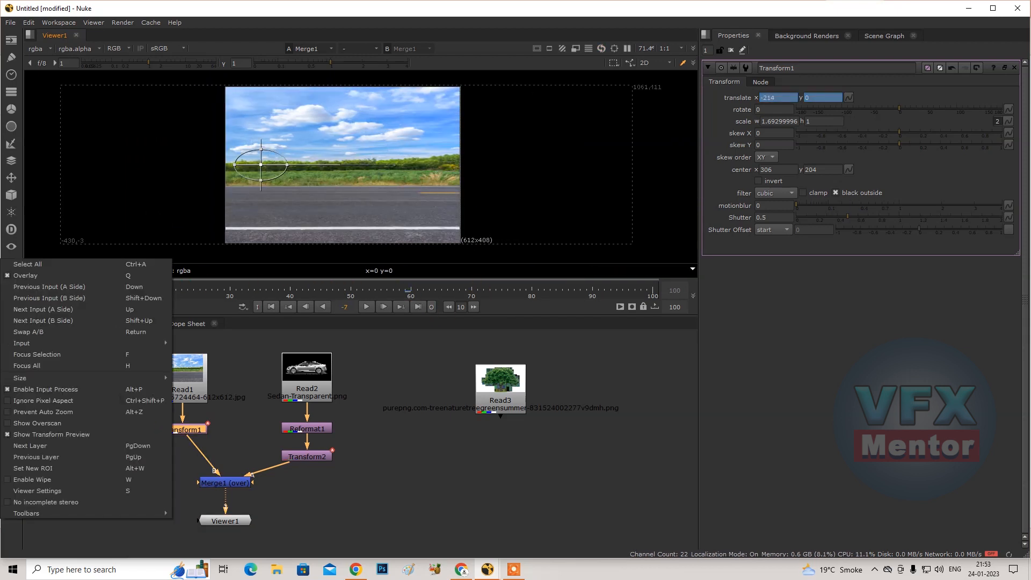
pyautogui.click(430, 459)
pyautogui.click(367, 309)
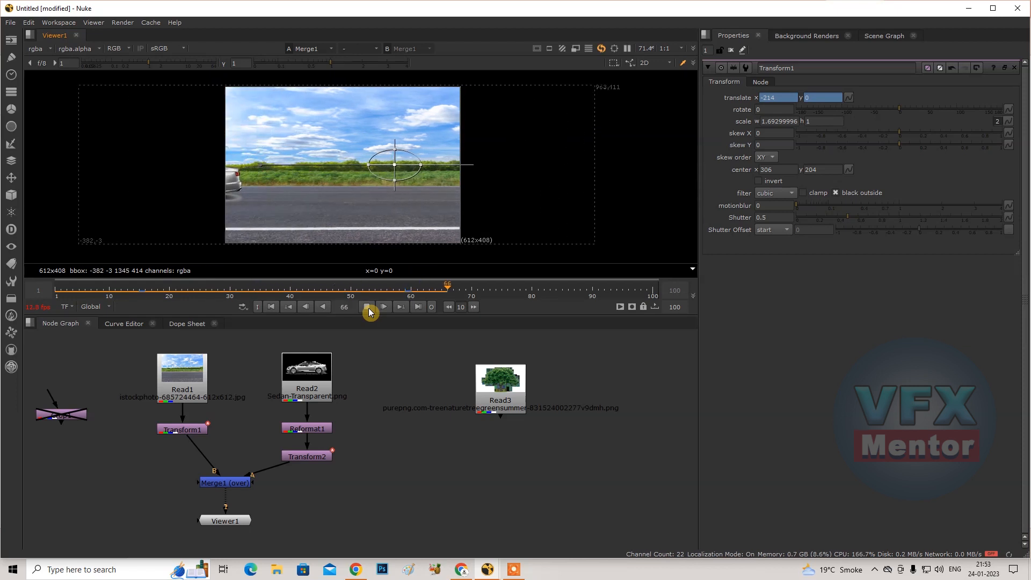
pyautogui.click(370, 312)
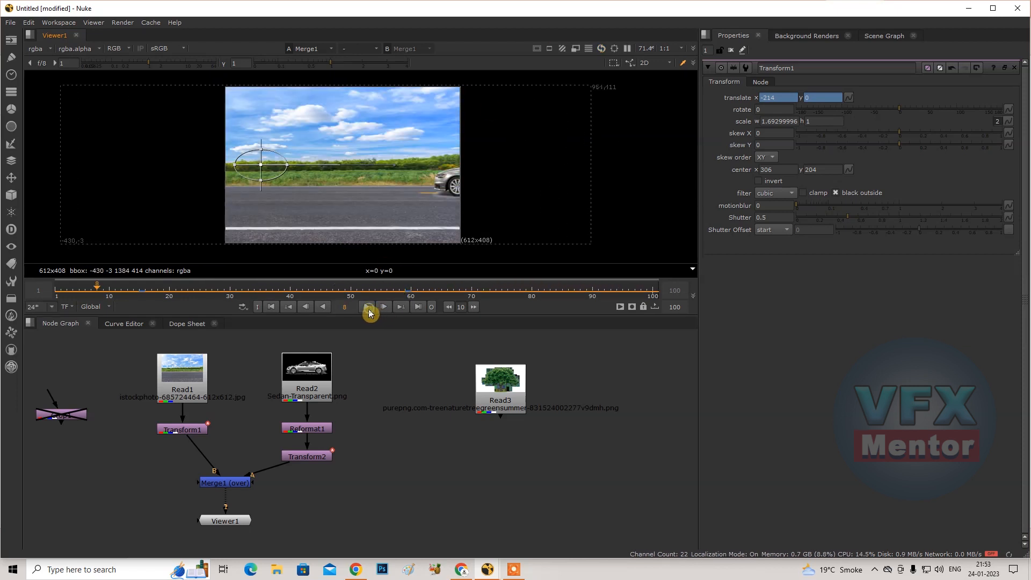
# Step: Move Transform1's first translate keyframe to frame 4 in the Dope Sheet and play back the result
pyautogui.moveTo(100, 291); pyautogui.dragTo(74, 283)
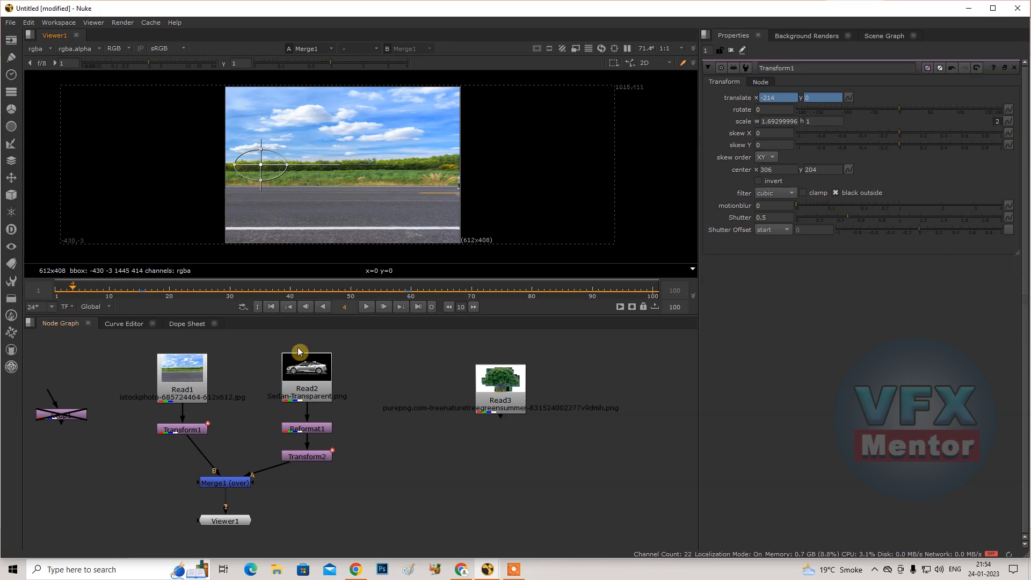
pyautogui.click(189, 324)
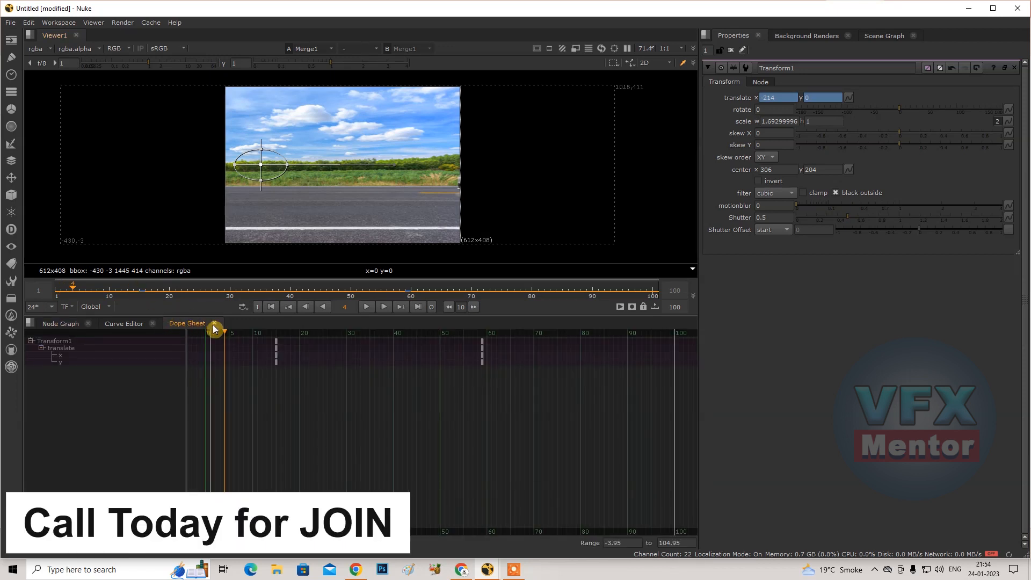
pyautogui.click(63, 324)
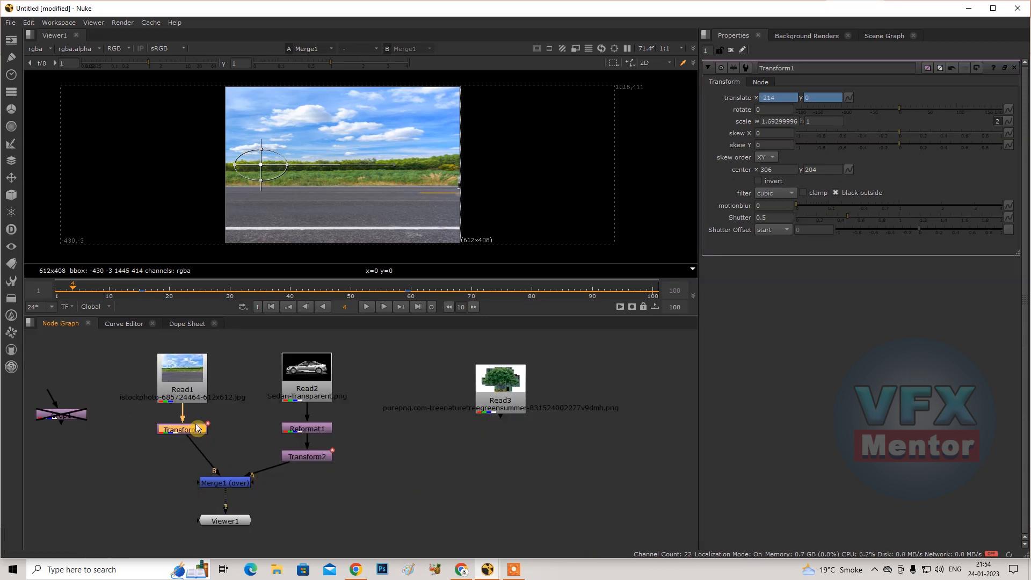
pyautogui.click(188, 324)
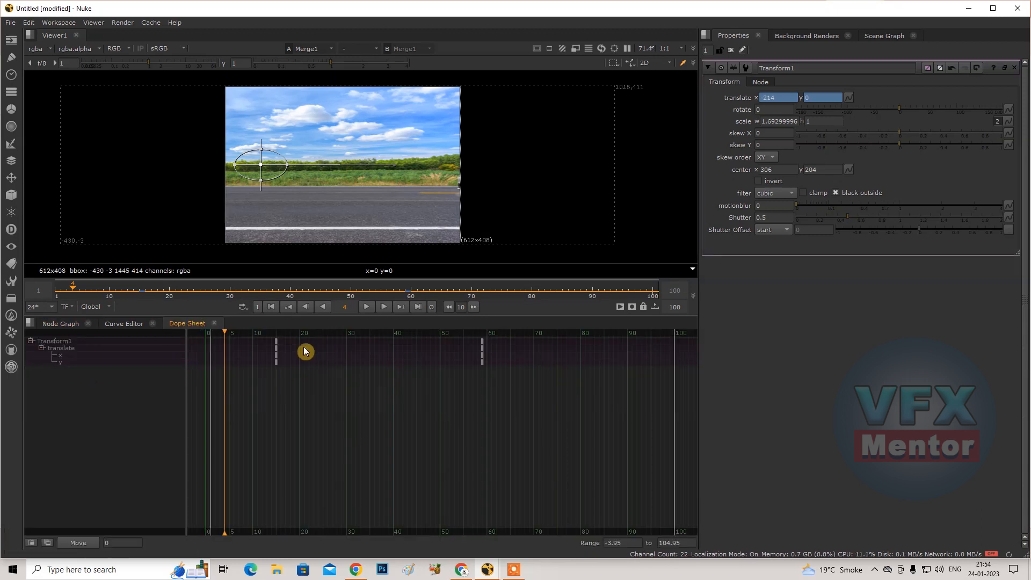
pyautogui.moveTo(299, 382); pyautogui.dragTo(267, 340)
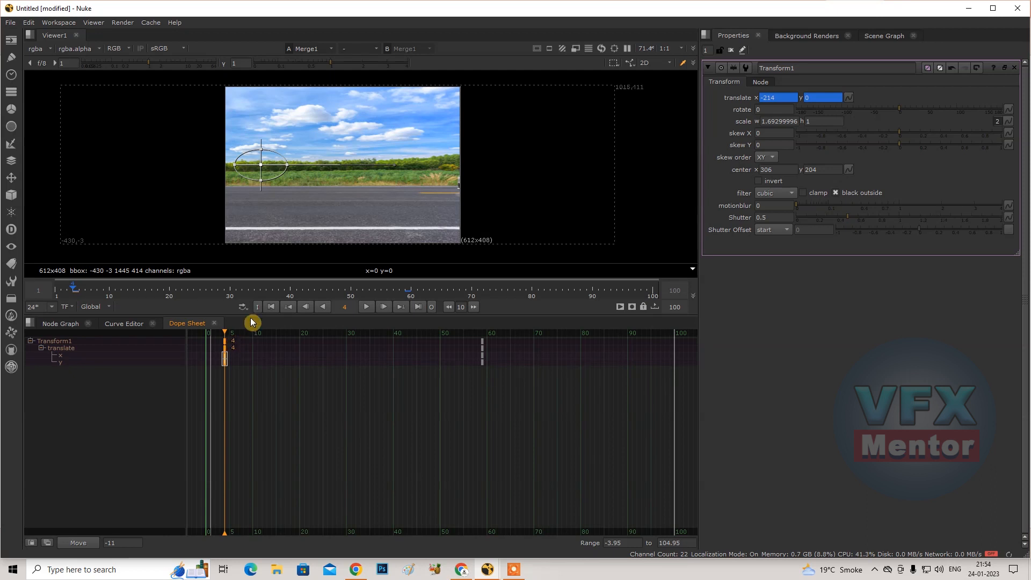
pyautogui.click(272, 307)
pyautogui.click(366, 309)
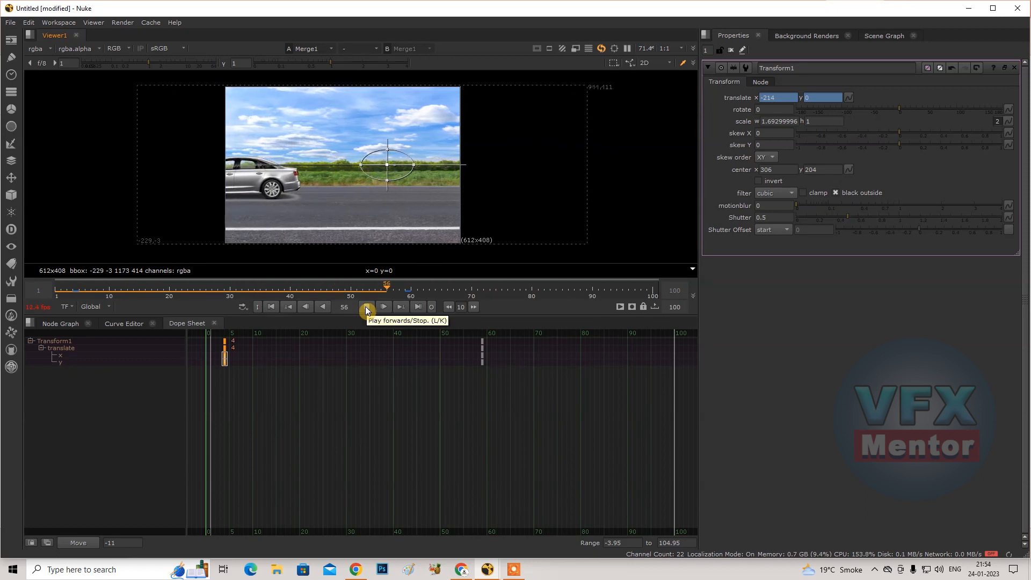
pyautogui.click(367, 310)
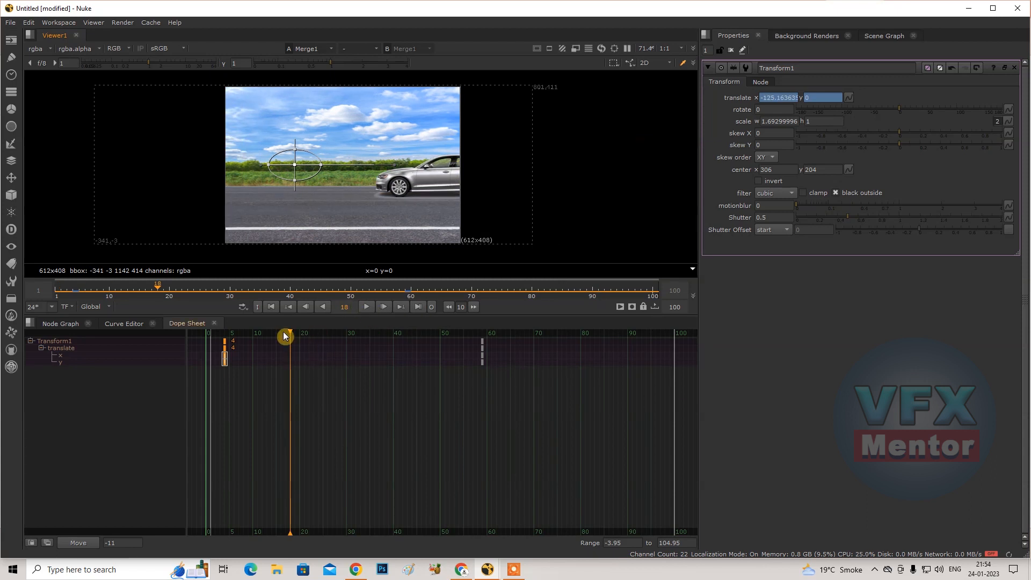
# Step: Move Transform1's last translate keyframe to frame 72 in the Dope Sheet and replay the animation from the start
pyautogui.moveTo(306, 333); pyautogui.dragTo(556, 346)
pyautogui.moveTo(485, 361); pyautogui.dragTo(492, 341)
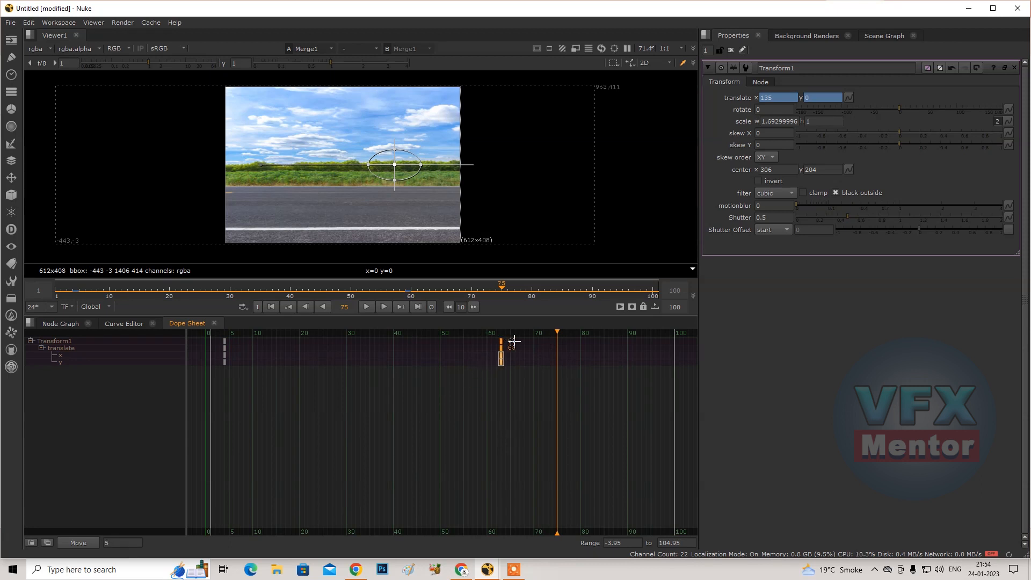
pyautogui.moveTo(537, 342); pyautogui.dragTo(544, 342)
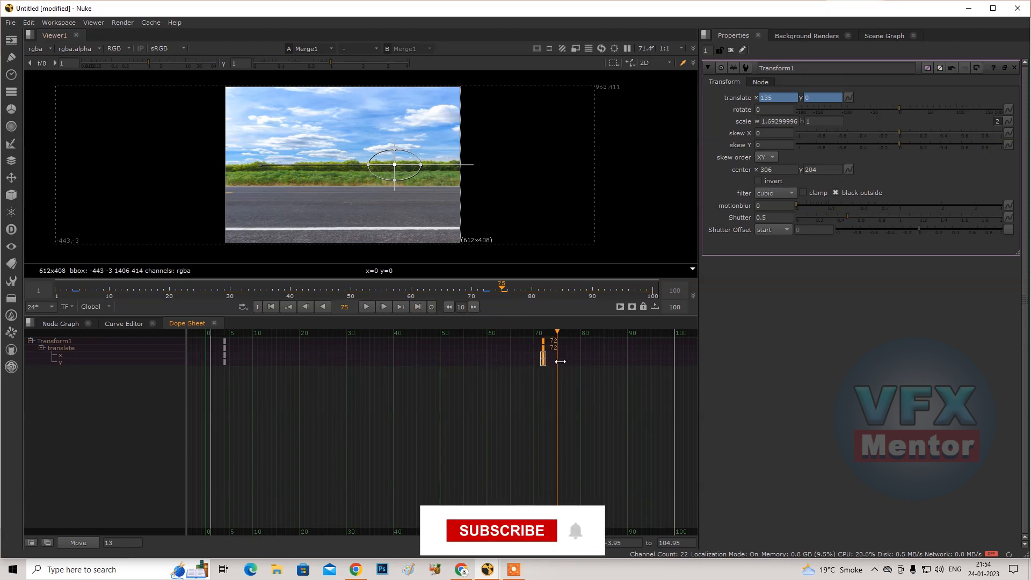
pyautogui.moveTo(486, 375); pyautogui.dragTo(293, 353)
pyautogui.click(271, 307)
pyautogui.click(367, 307)
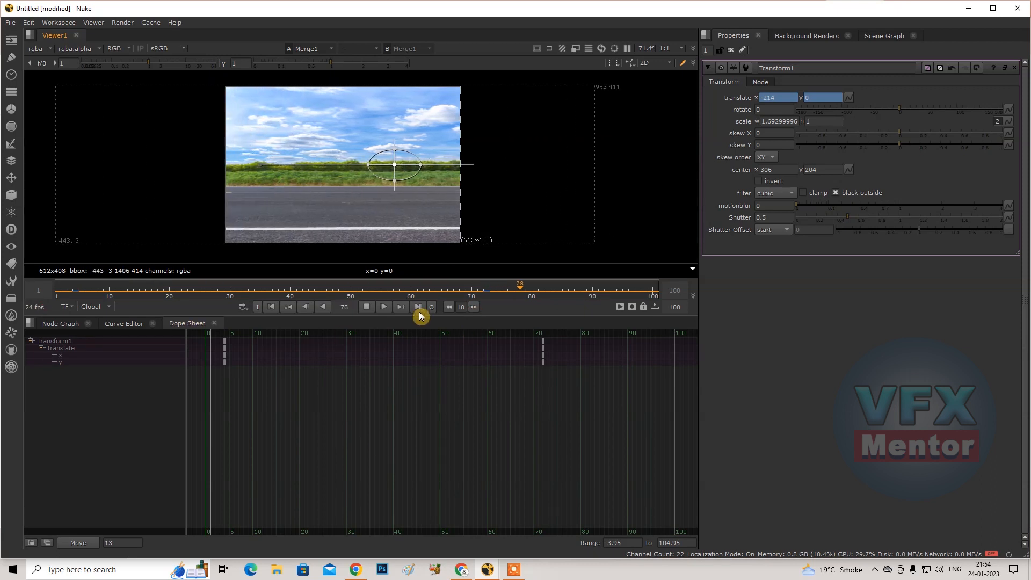
pyautogui.click(367, 307)
# Step: Extend the road's movement by shifting its last translate keyframe to frame 100, and play the animation from the start
pyautogui.moveTo(553, 399); pyautogui.dragTo(662, 354)
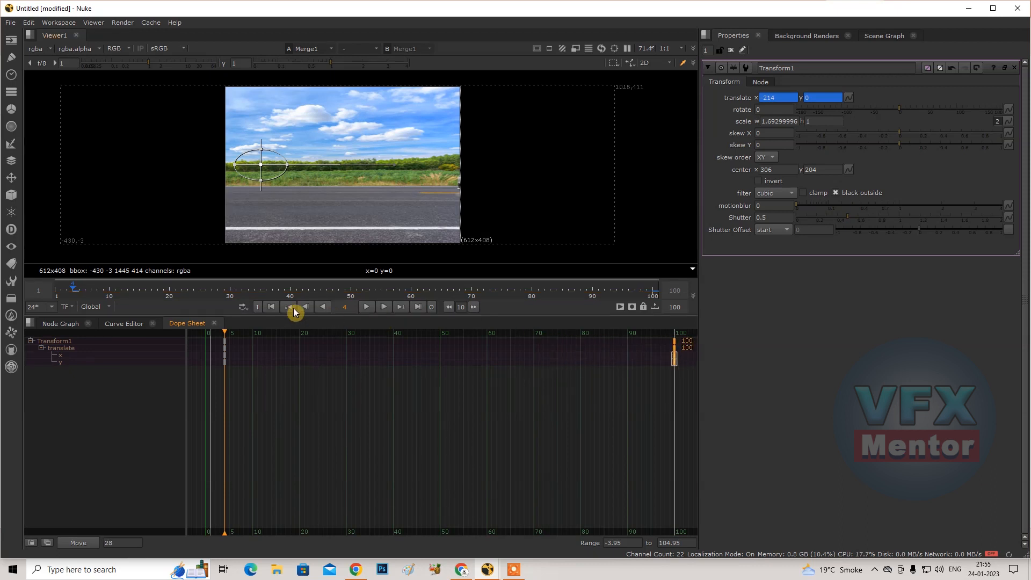
pyautogui.click(273, 306)
pyautogui.click(367, 308)
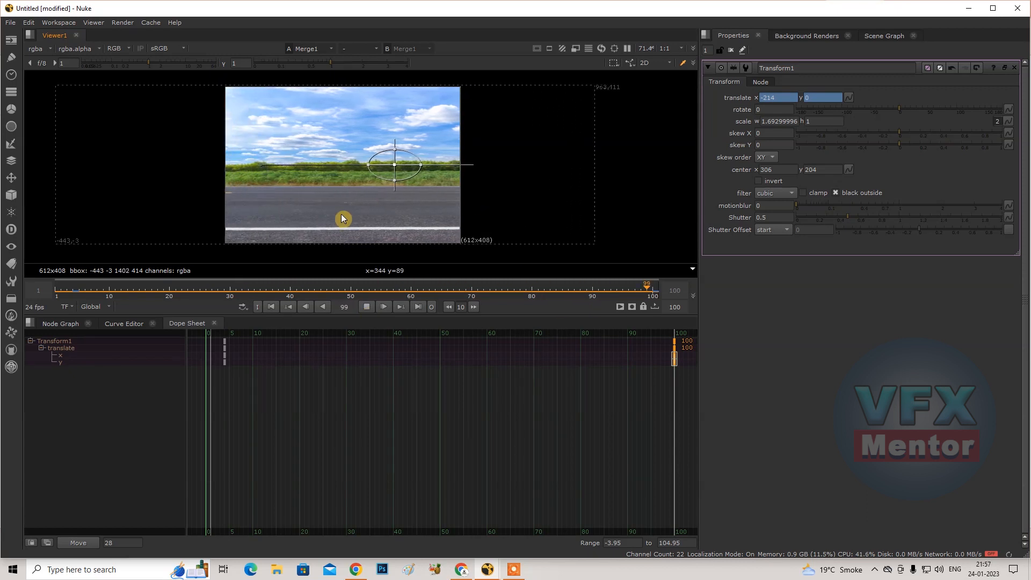
pyautogui.click(367, 307)
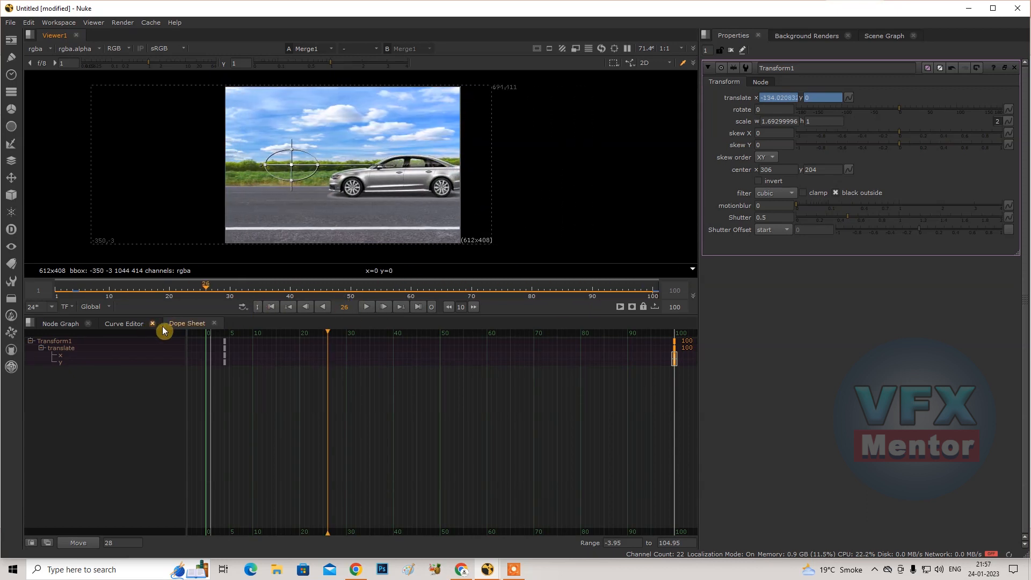
# Step: Return to the Node Graph, enlarge the viewer pane, stretch the road's height scale to 1.24 and shift it to x -134, y 6 at frame 26
pyautogui.click(57, 325)
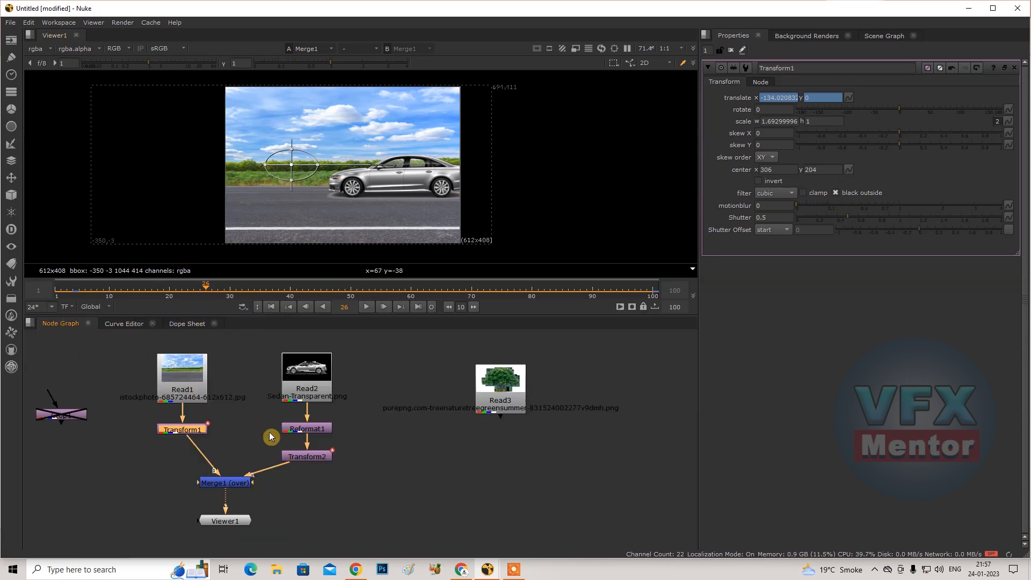
pyautogui.moveTo(272, 433); pyautogui.dragTo(306, 428, button='middle')
pyautogui.moveTo(370, 410); pyautogui.dragTo(406, 407, button='middle')
pyautogui.scroll(2, 358, 151)
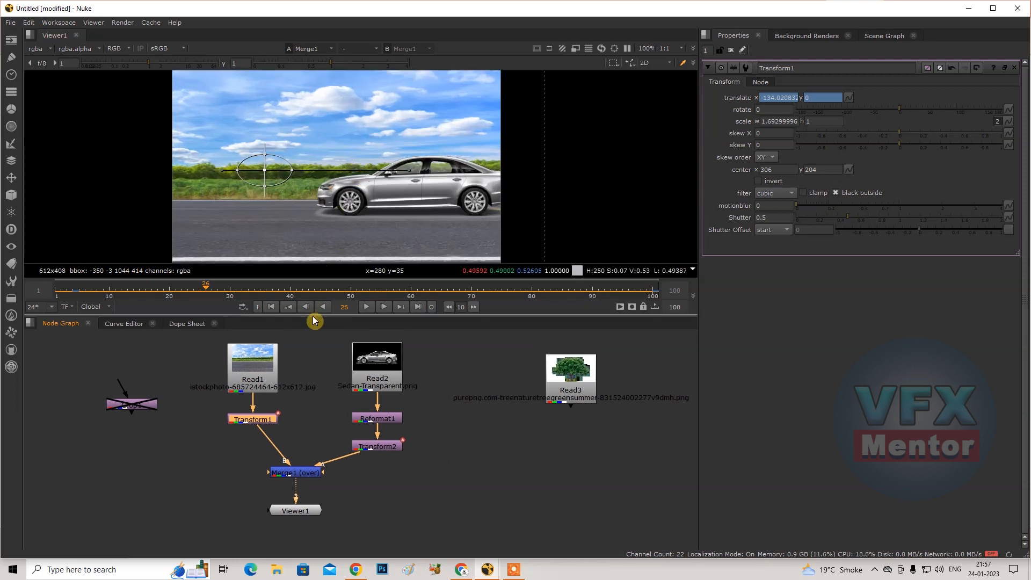
pyautogui.moveTo(312, 316); pyautogui.dragTo(313, 352)
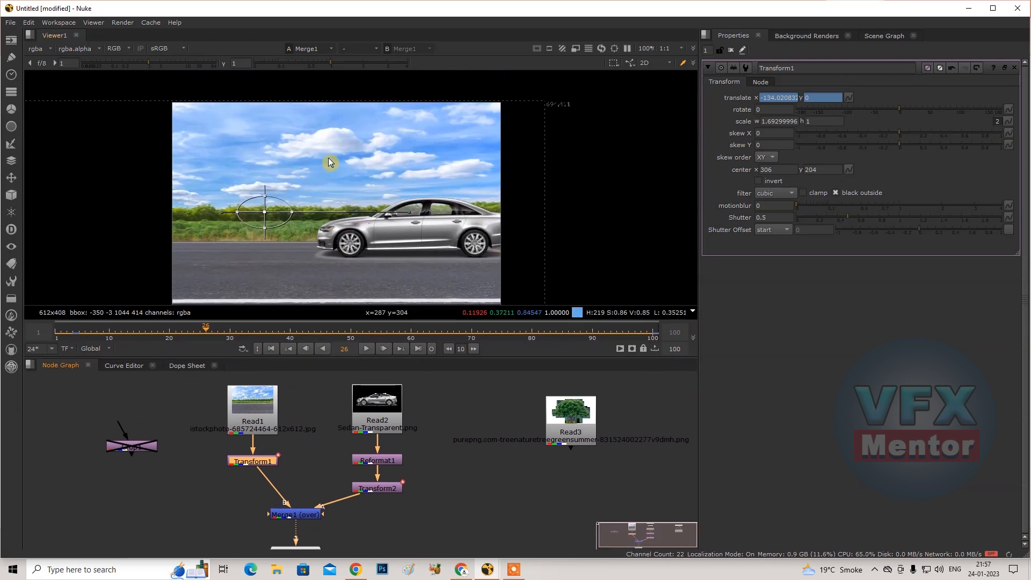
pyautogui.moveTo(299, 194); pyautogui.dragTo(299, 189)
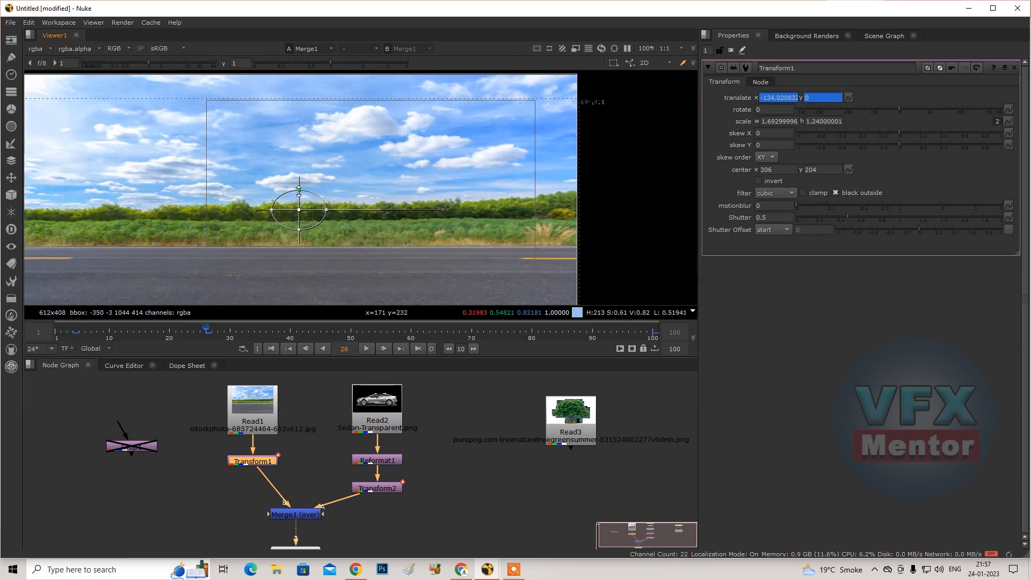
pyautogui.scroll(-2, 347, 207)
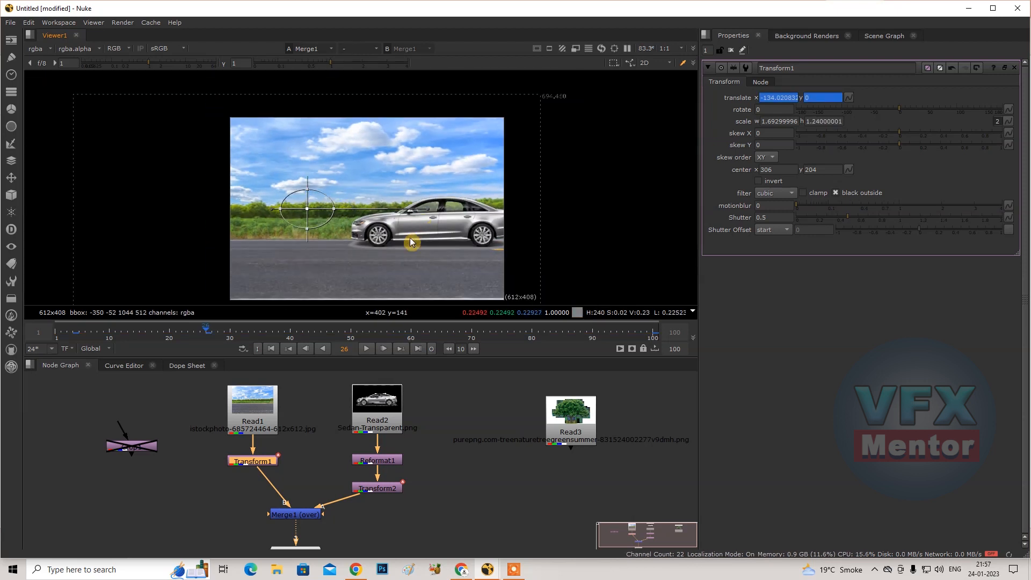
pyautogui.moveTo(308, 210); pyautogui.dragTo(307, 206)
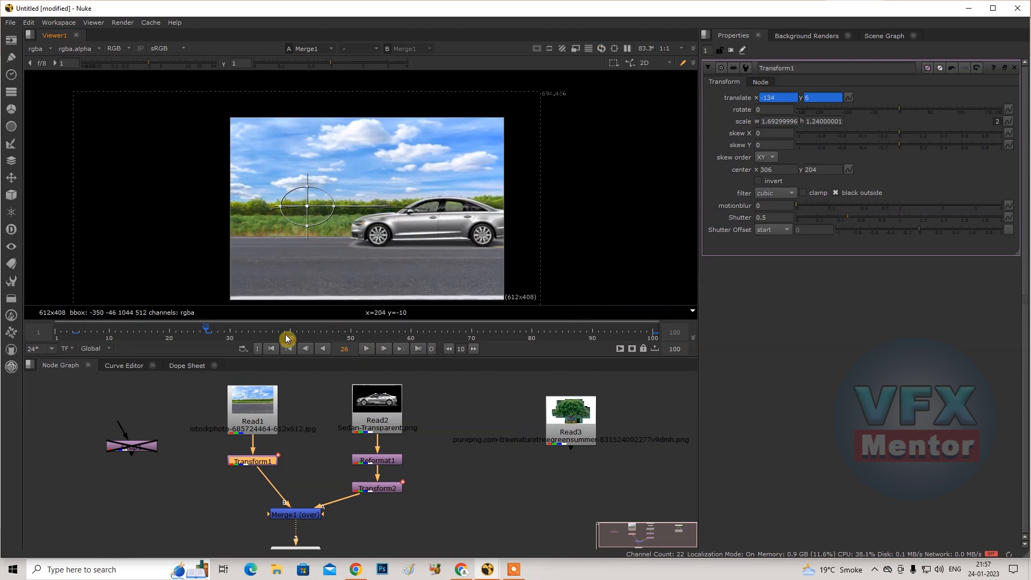
pyautogui.moveTo(207, 329); pyautogui.dragTo(43, 317)
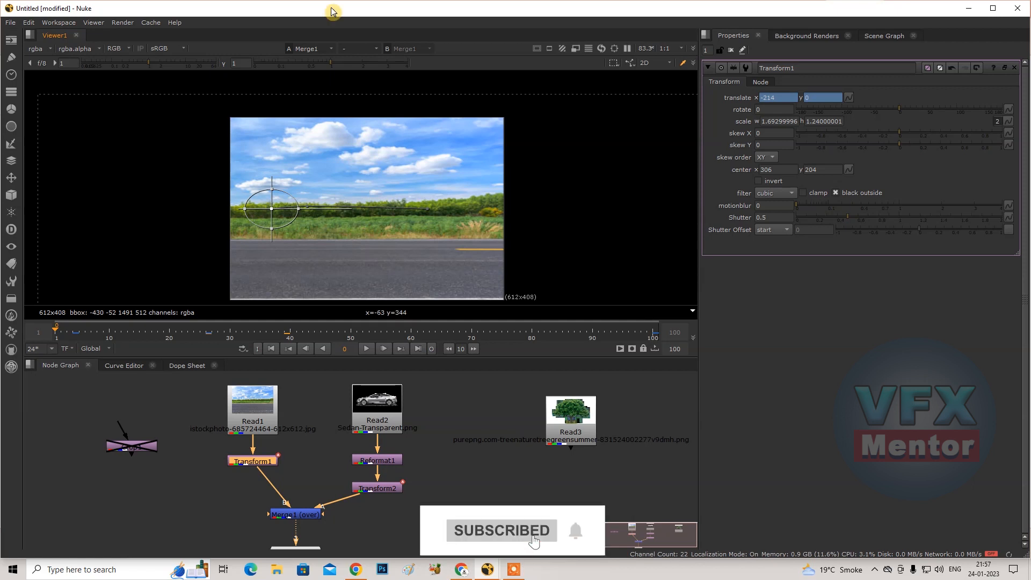
# Step: Delete Transform1's translate keyframe at frame 26 in the Dope Sheet, scrub to frame 34, and return to the Node Graph
pyautogui.click(185, 366)
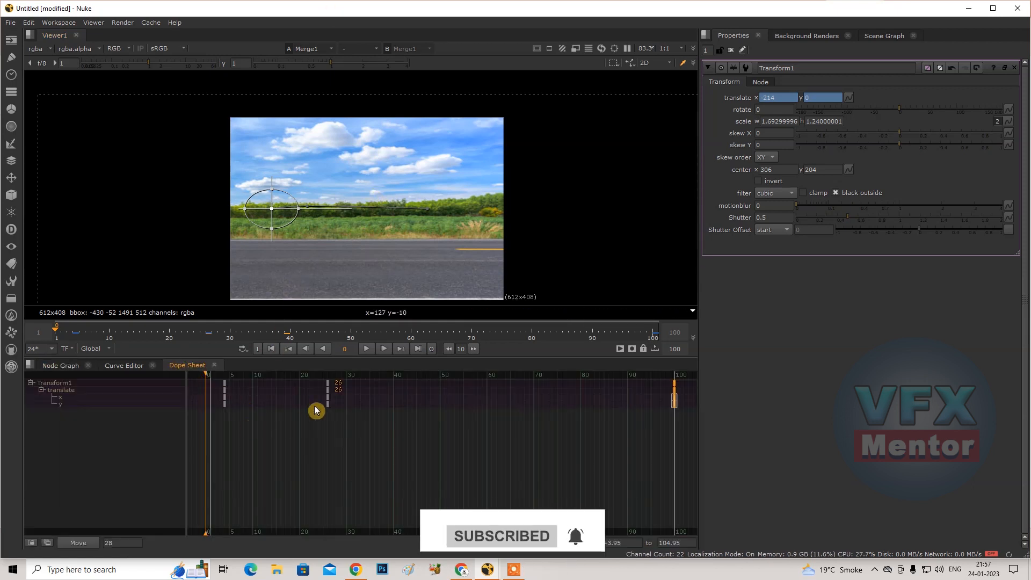
pyautogui.moveTo(339, 419); pyautogui.dragTo(310, 380)
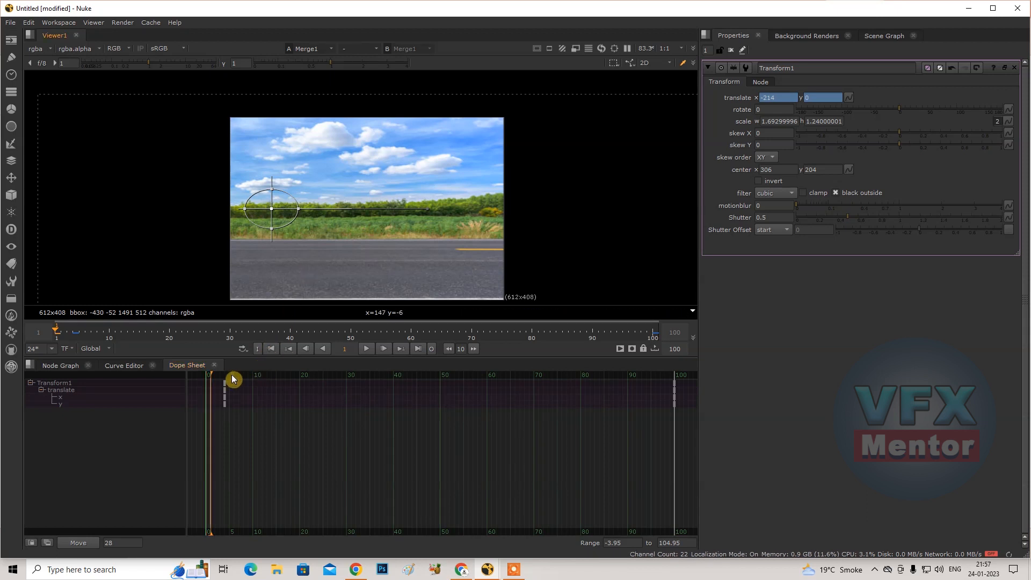
pyautogui.moveTo(64, 324); pyautogui.dragTo(223, 345)
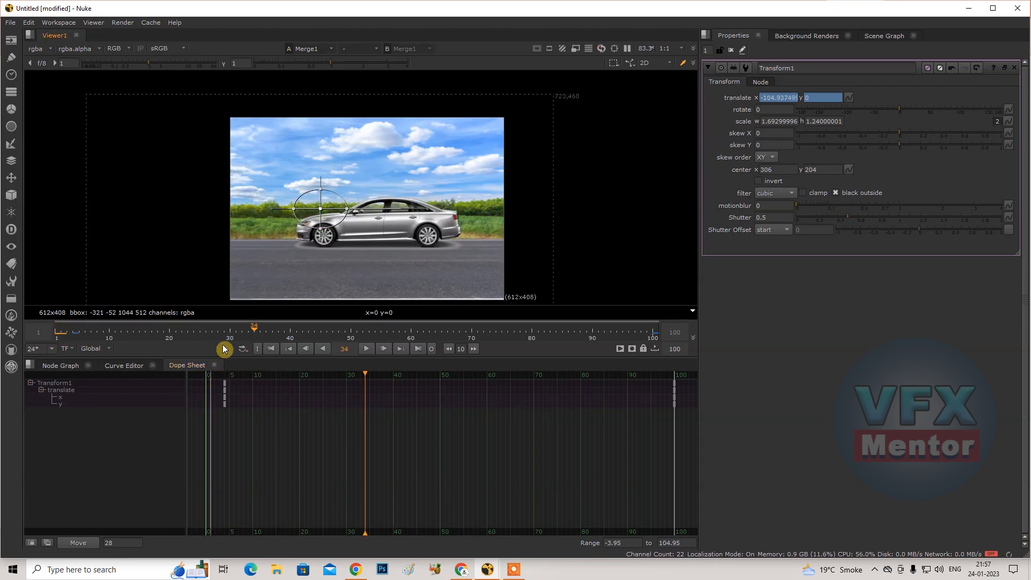
pyautogui.click(61, 366)
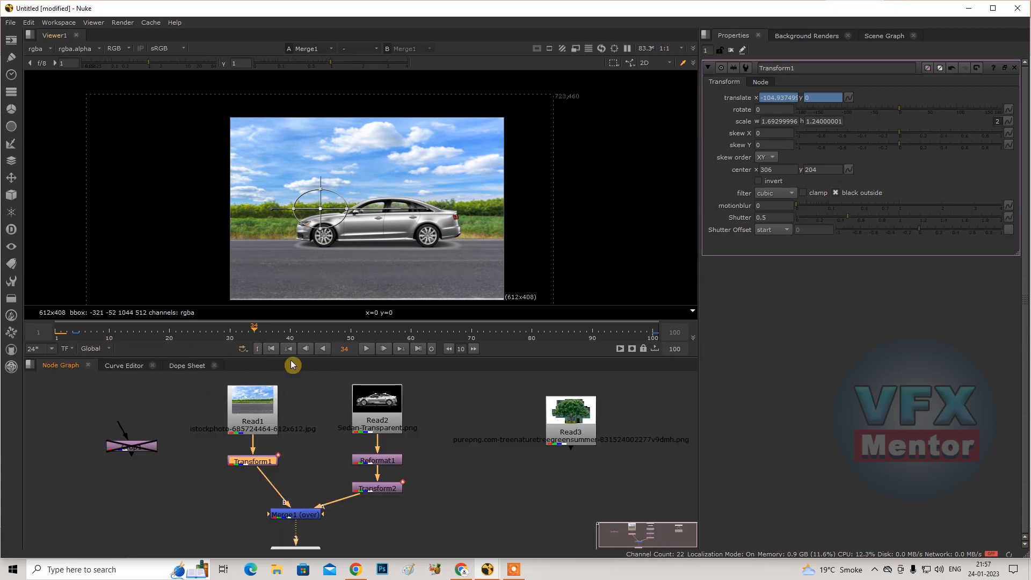
# Step: Play back the composite, restart it from the first frame, and stop at frame 19 to check the motion
pyautogui.click(365, 351)
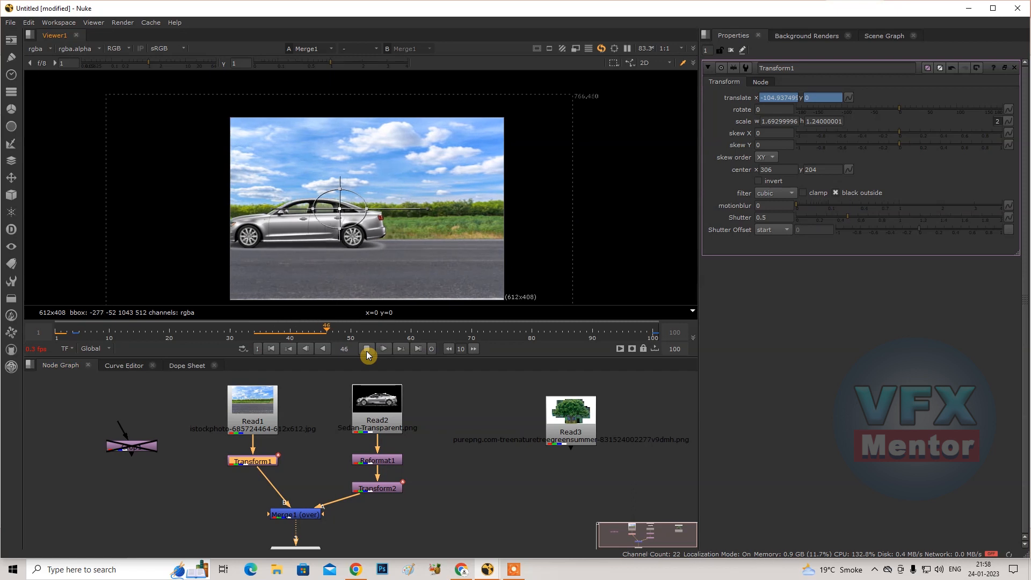
pyautogui.click(366, 350)
pyautogui.click(271, 348)
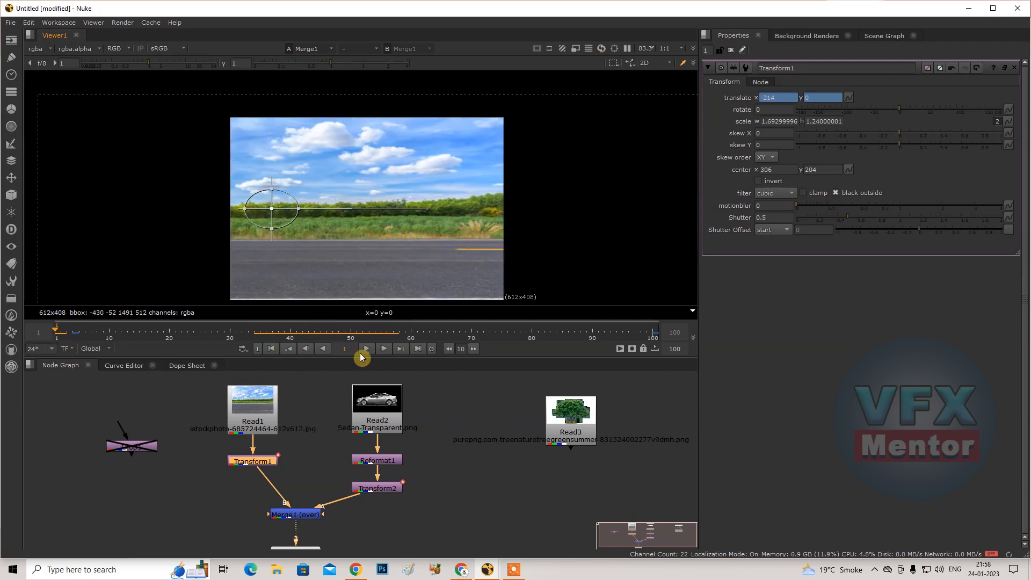
pyautogui.click(370, 350)
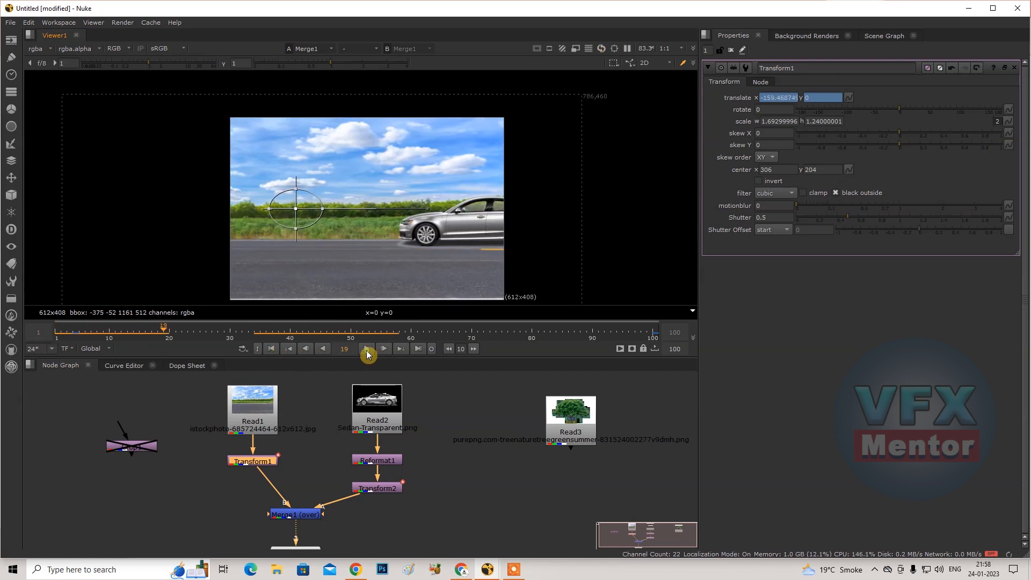
pyautogui.click(54, 367)
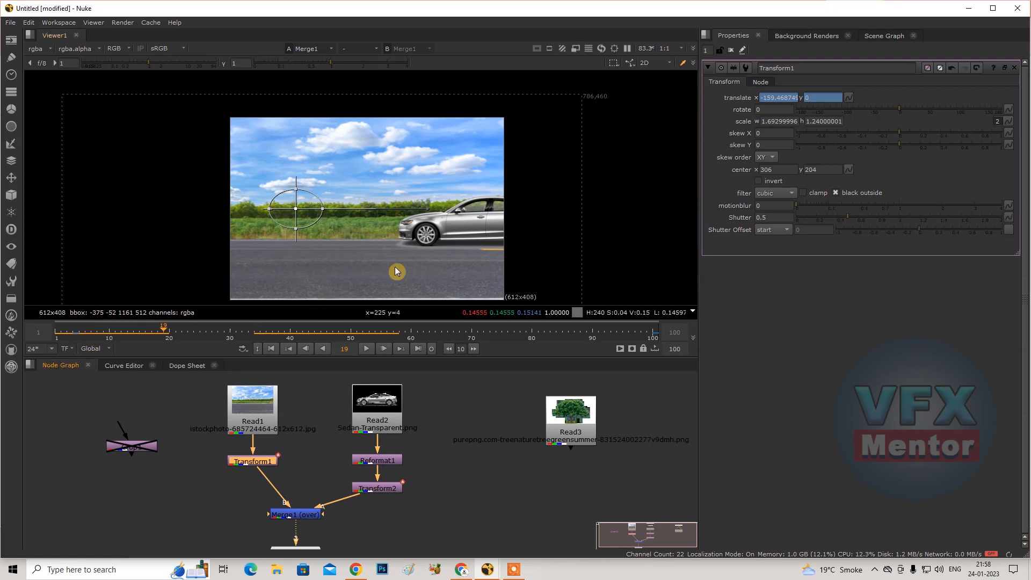
pyautogui.moveTo(388, 235); pyautogui.dragTo(401, 211, button='middle')
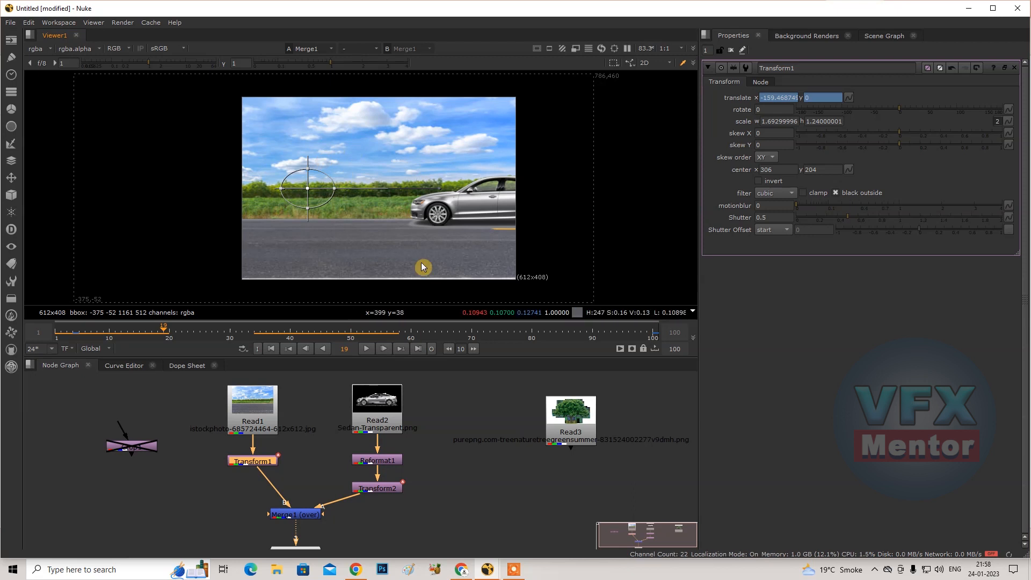
# Step: Add a Blur node and insert it between Transform1 and Merge1 in the road branch
pyautogui.moveTo(325, 467); pyautogui.dragTo(350, 458, button='middle')
pyautogui.click(104, 479)
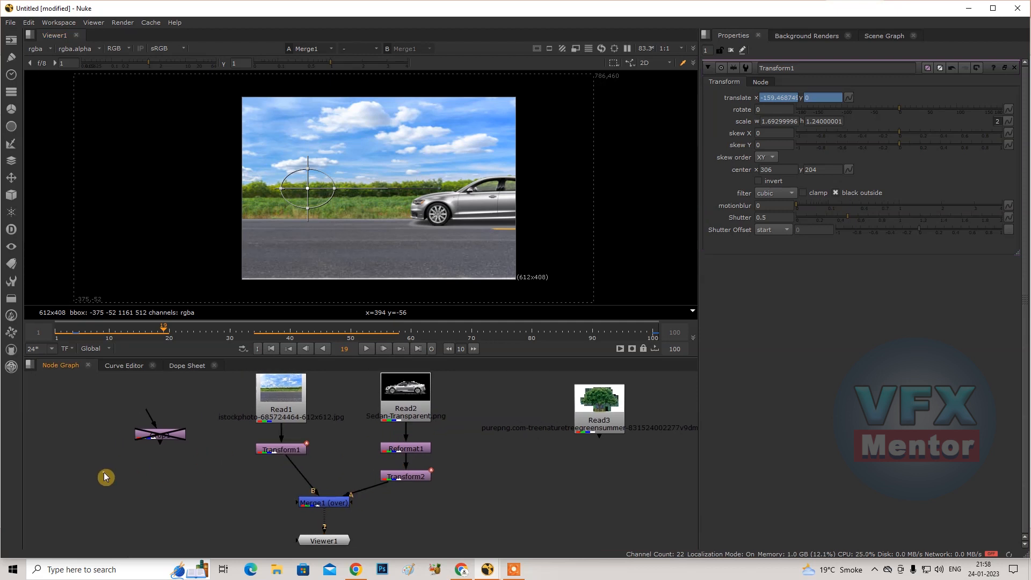
pyautogui.press('Tab')
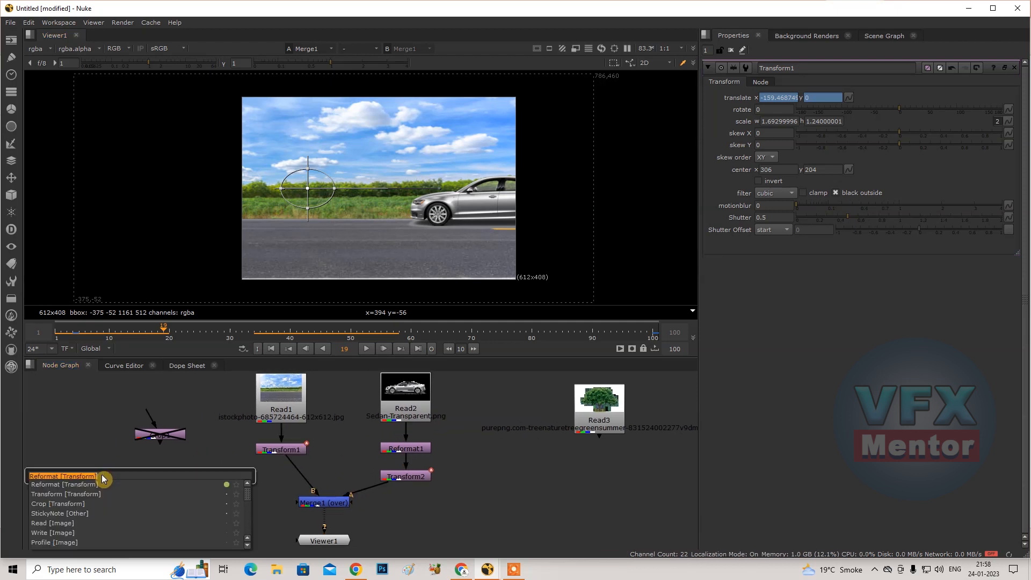
pyautogui.write('blu')
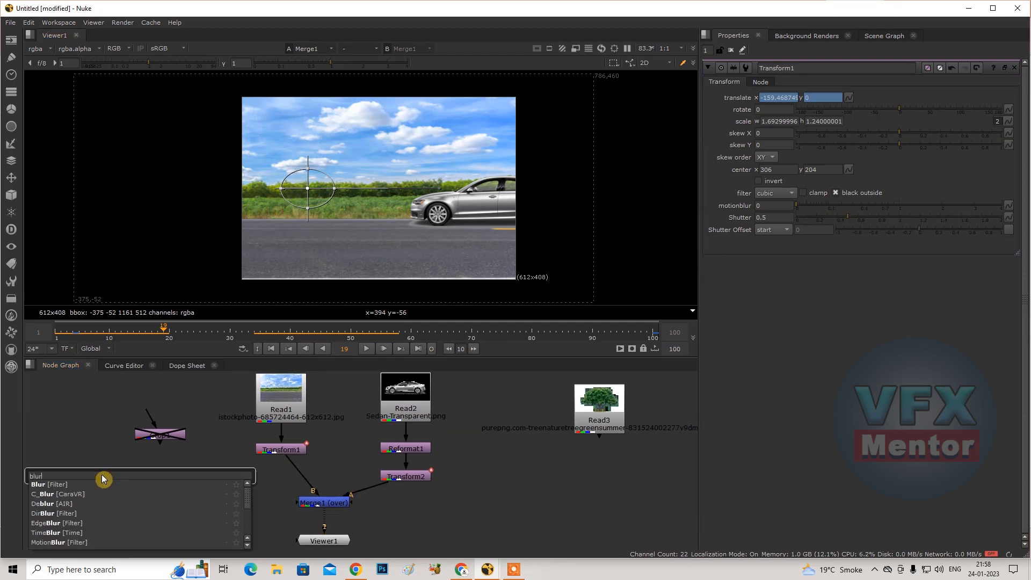
pyautogui.write('r')
pyautogui.click(45, 486)
pyautogui.moveTo(100, 482); pyautogui.dragTo(329, 506)
pyautogui.click(284, 482)
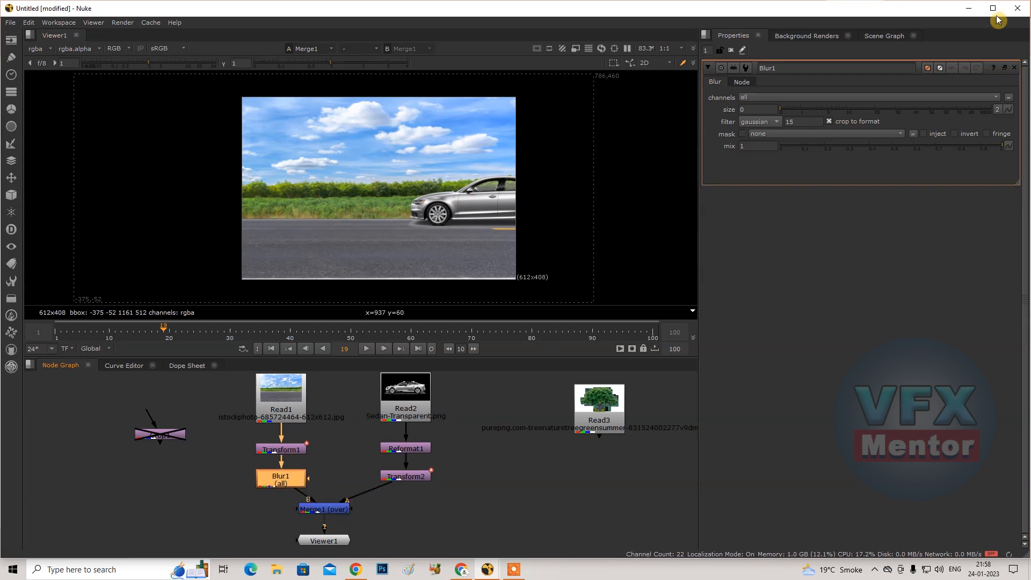
# Step: Set Blur1's size to 6.8, enlarge the node graph pane, and inspect the blurred road around the car
pyautogui.moveTo(785, 112); pyautogui.dragTo(834, 108)
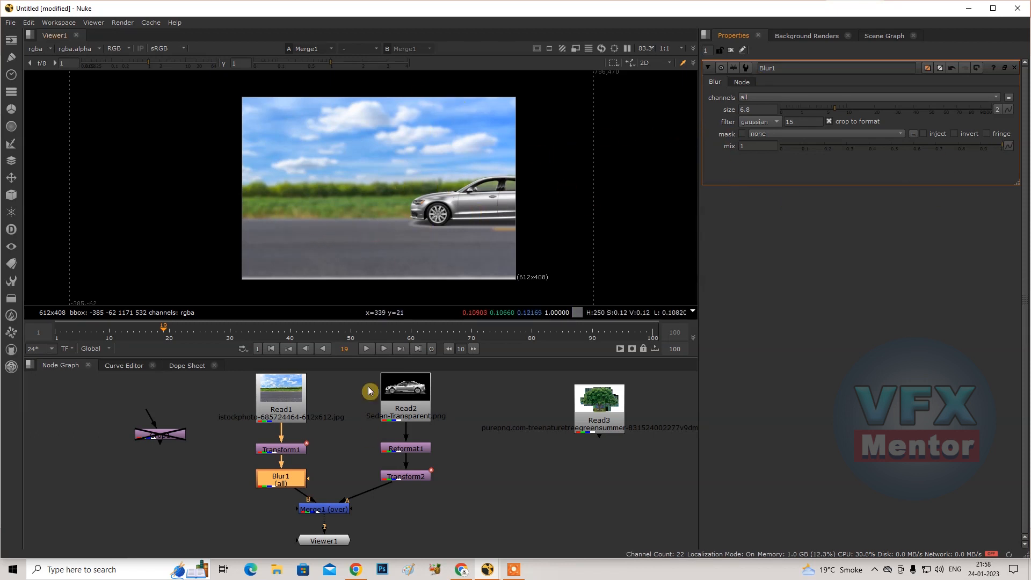
pyautogui.moveTo(347, 361); pyautogui.dragTo(349, 321)
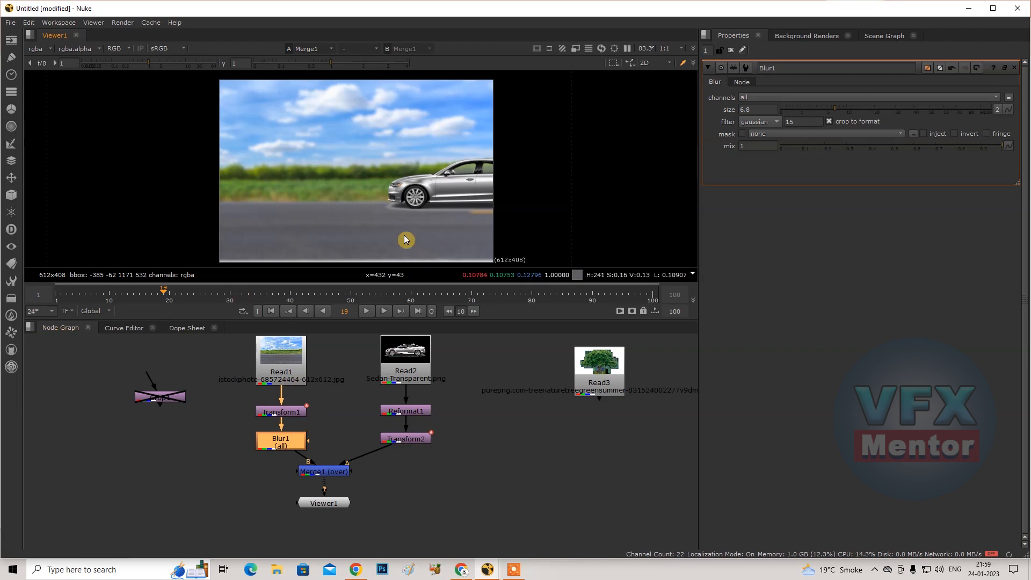
pyautogui.moveTo(322, 166); pyautogui.dragTo(331, 177, button='middle')
pyautogui.moveTo(289, 444); pyautogui.dragTo(290, 441)
pyautogui.scroll(1, 343, 169)
pyautogui.scroll(1, 355, 219)
pyautogui.moveTo(353, 232); pyautogui.dragTo(359, 170, button='middle')
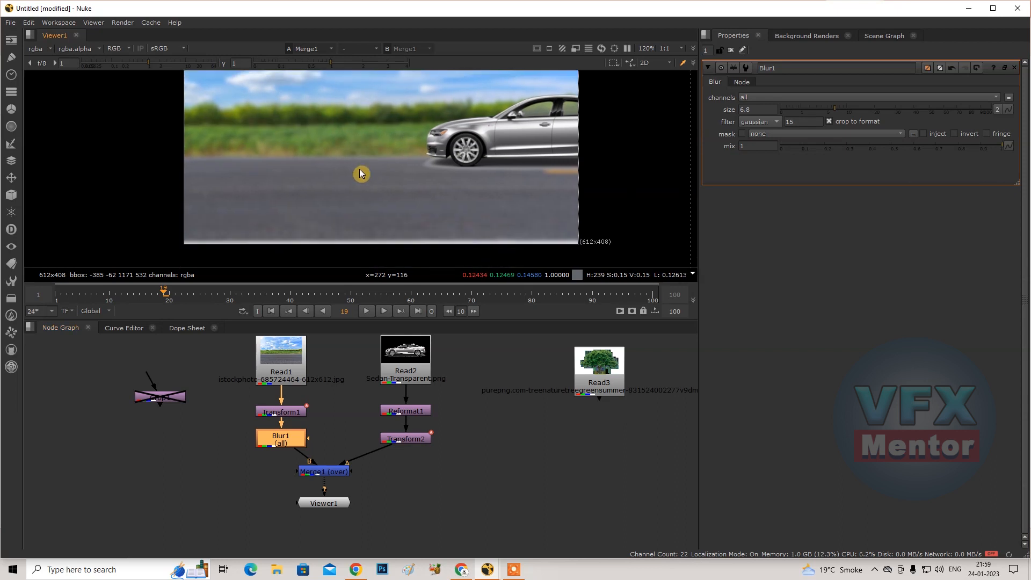
pyautogui.scroll(-3, 386, 160)
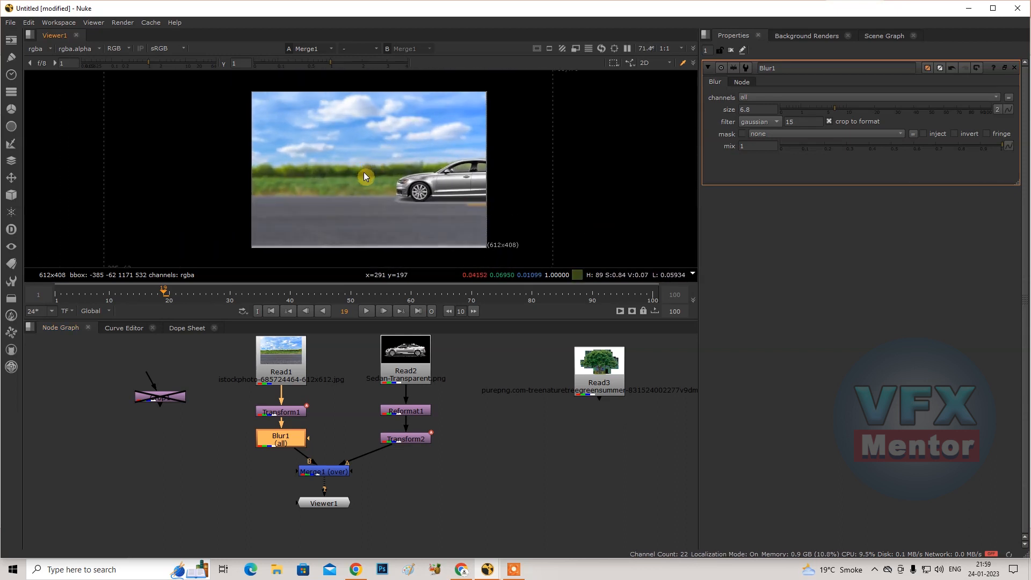
pyautogui.scroll(1, 364, 172)
pyautogui.scroll(-1, 366, 175)
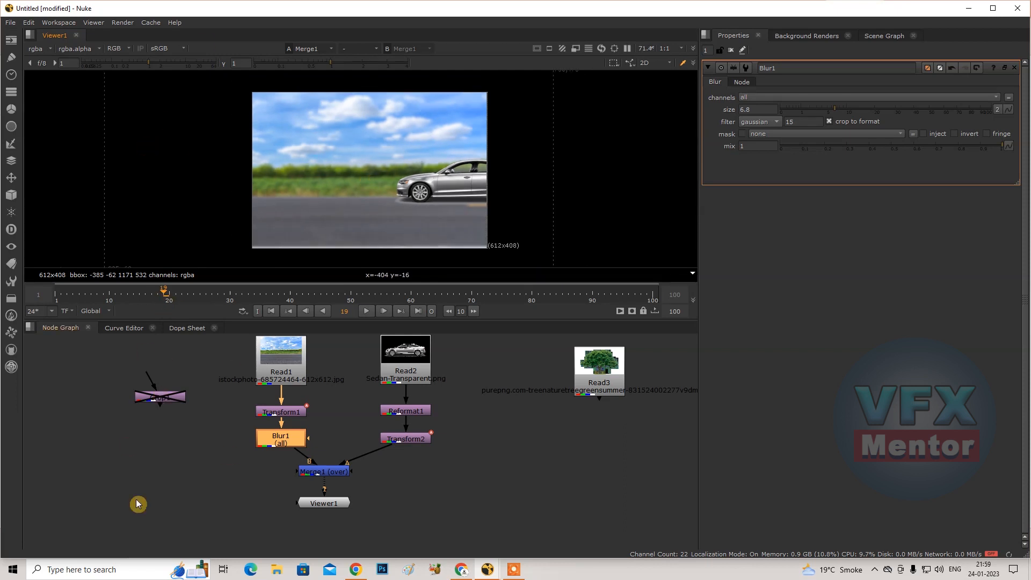
# Step: Move the disabled, unconnected node farther from the road branch to free space beside Blur1
pyautogui.moveTo(166, 396); pyautogui.dragTo(136, 396)
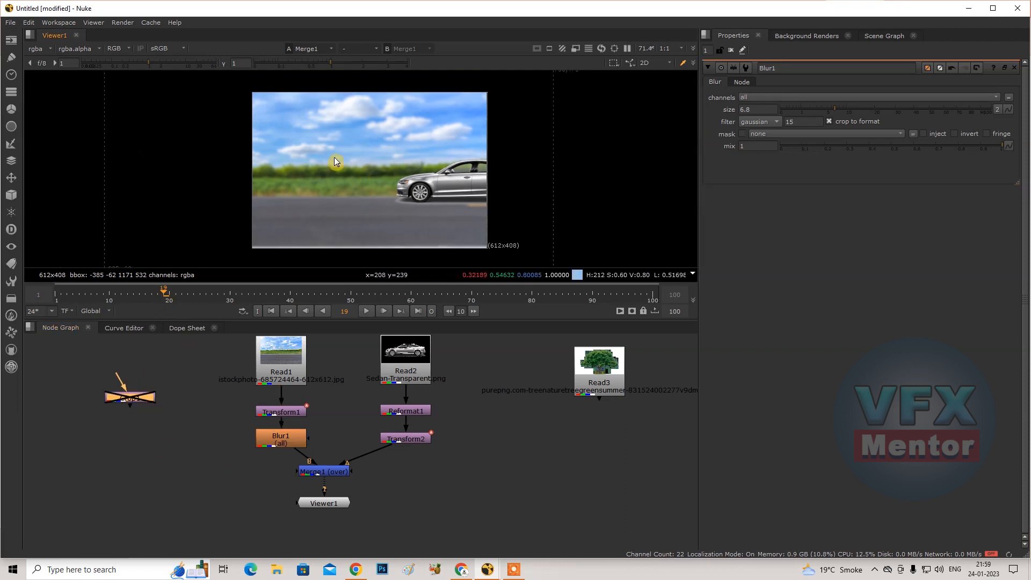
pyautogui.moveTo(334, 160); pyautogui.dragTo(343, 168, button='middle')
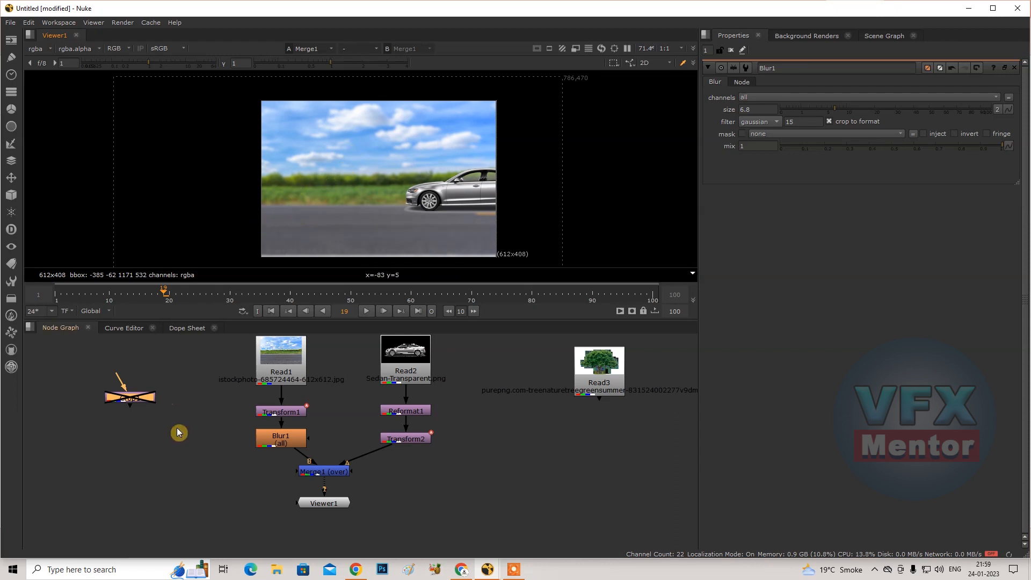
pyautogui.moveTo(147, 398); pyautogui.dragTo(121, 398)
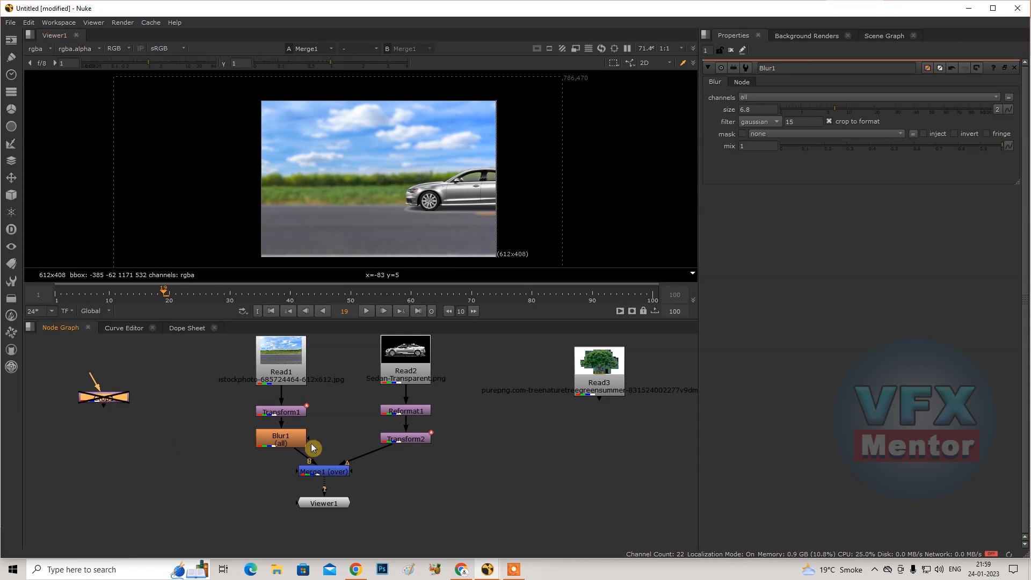
pyautogui.moveTo(313, 447)
pyautogui.mouseDown()
pyautogui.moveTo(353, 419)
pyautogui.moveTo(304, 432)
pyautogui.mouseUp()
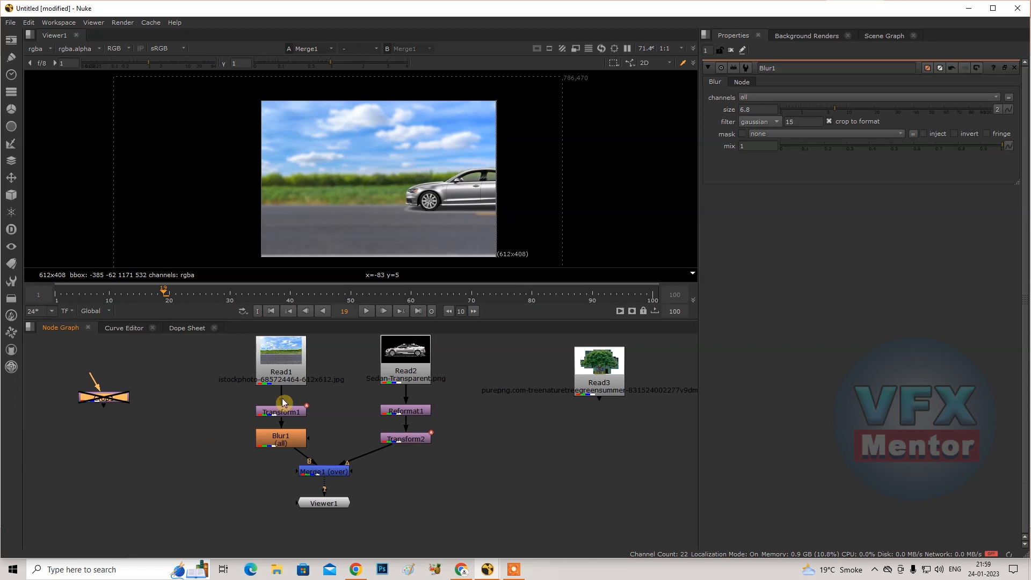
# Step: Add a Roto node beside Blur1 and review its selection and point-editing tools
pyautogui.click(11, 59)
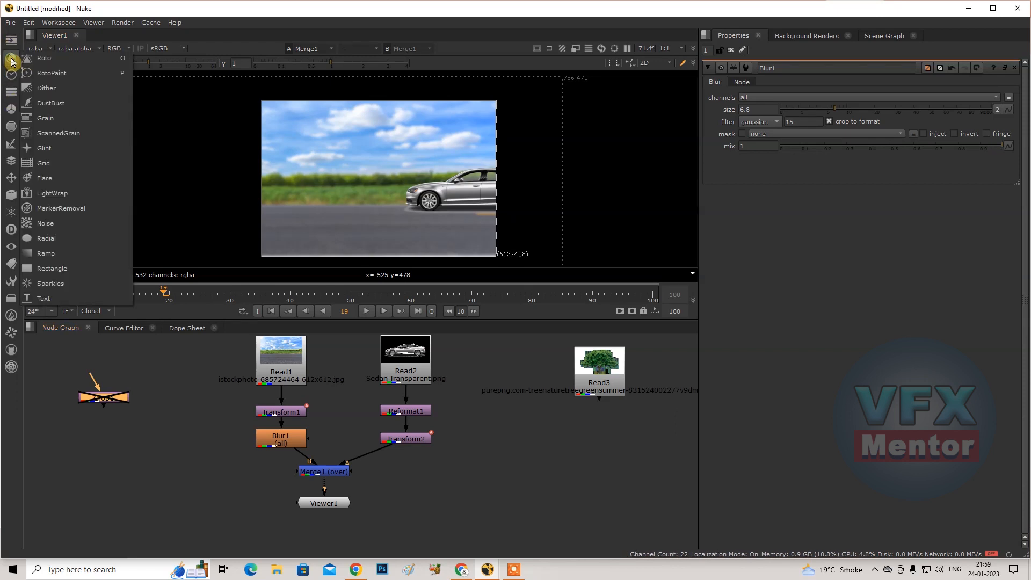
pyautogui.click(60, 57)
pyautogui.click(109, 450)
pyautogui.moveTo(108, 446); pyautogui.dragTo(192, 437)
pyautogui.click(105, 428)
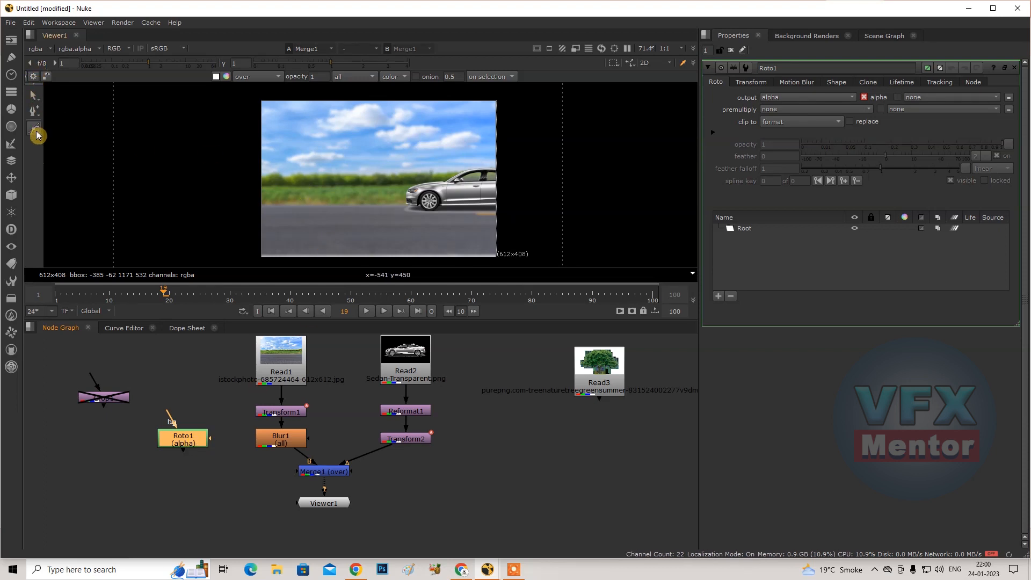
pyautogui.rightClick(37, 102)
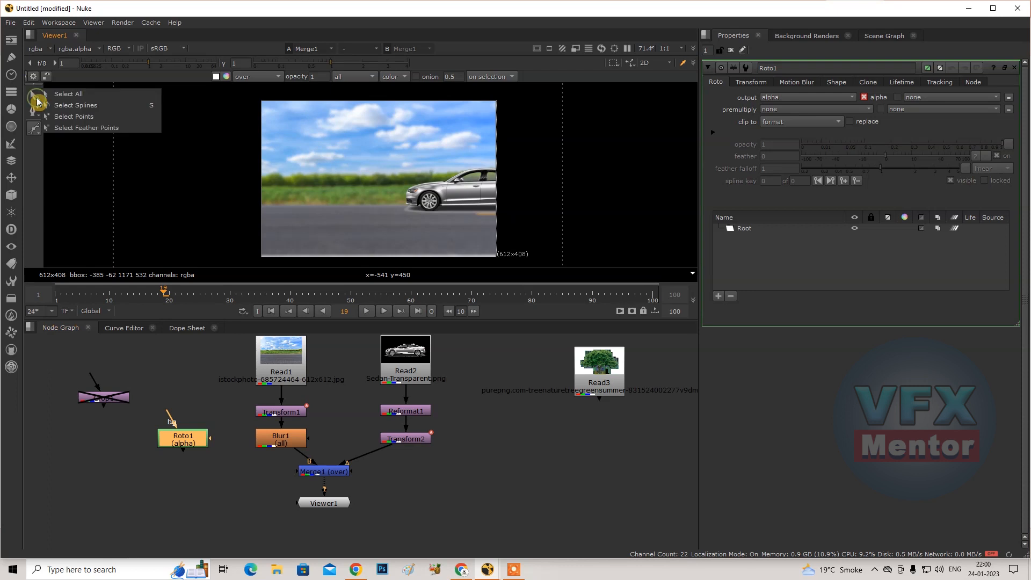
pyautogui.rightClick(34, 119)
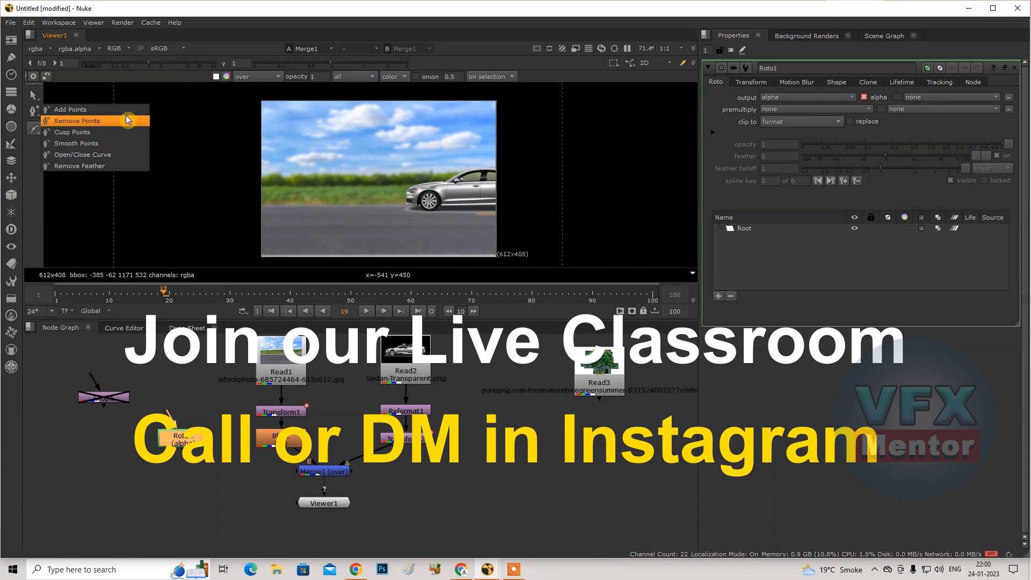
pyautogui.click(235, 7)
# Step: Add a RotoPaint node, detach Roto1 from it and move Roto1 aside, and place RotoPaint1 beside Blur1
pyautogui.click(10, 57)
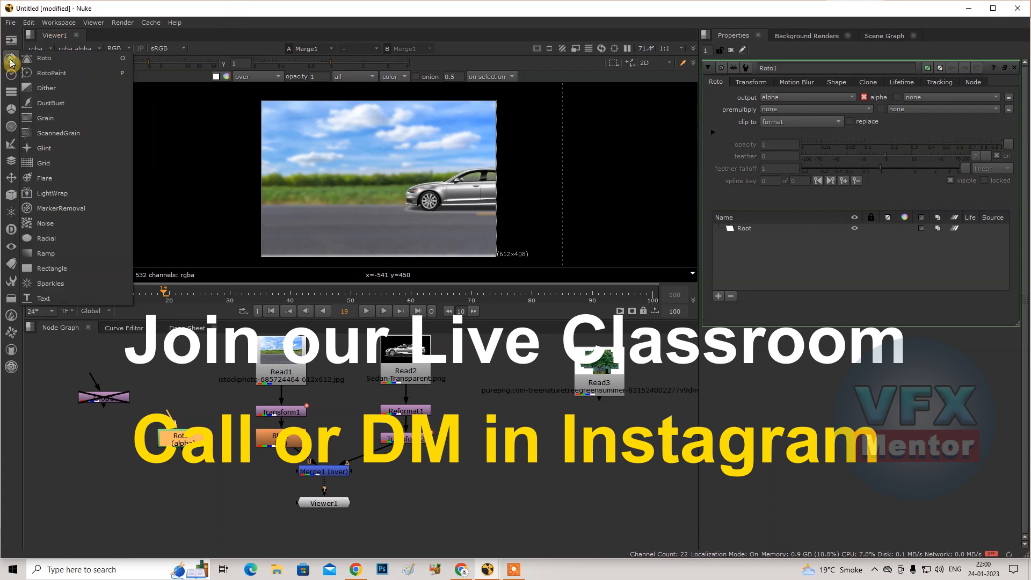
pyautogui.click(54, 76)
pyautogui.click(189, 482)
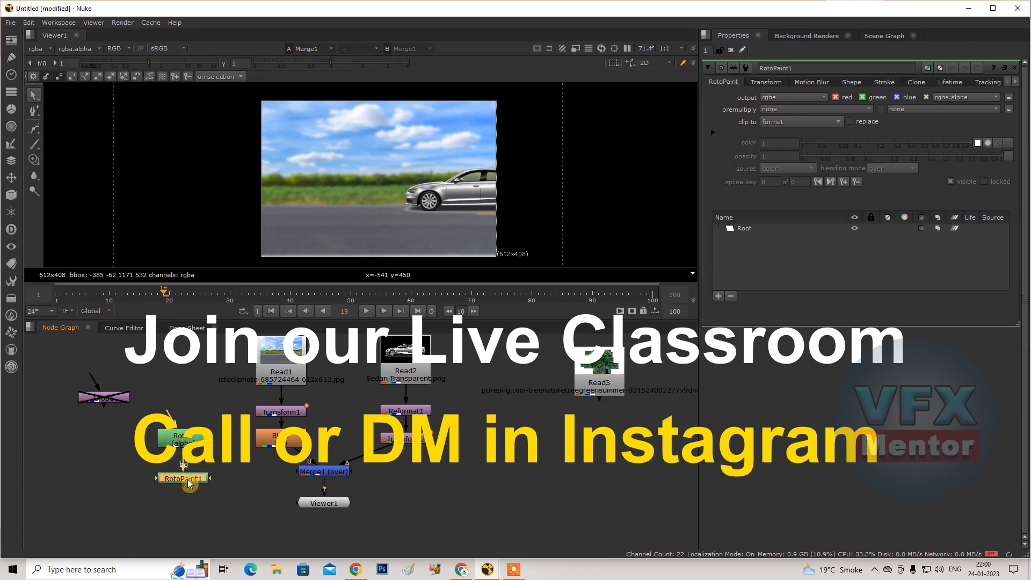
pyautogui.moveTo(161, 436); pyautogui.dragTo(69, 433)
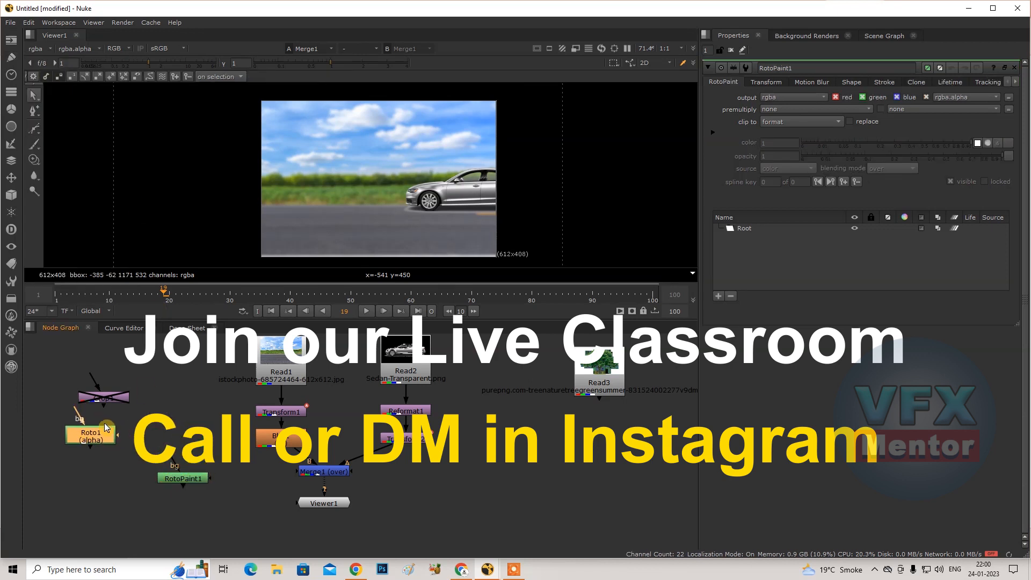
pyautogui.scroll(1, 172, 476)
pyautogui.moveTo(208, 469); pyautogui.dragTo(256, 502, button='middle')
pyautogui.moveTo(236, 515); pyautogui.dragTo(245, 470)
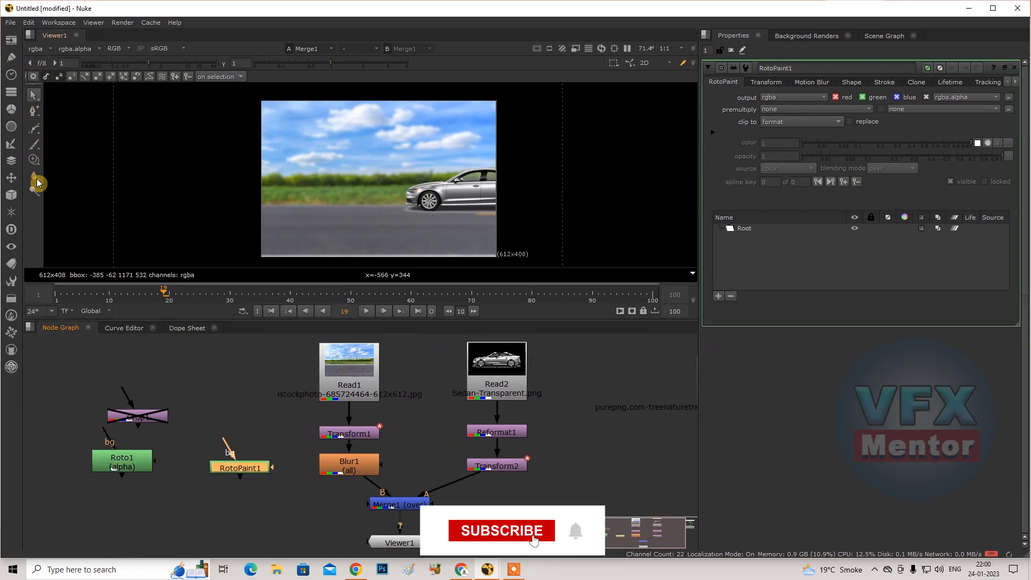
# Step: Draw a RotoPaint rectangle wider than the frame over the sedan and horizon, and raise its two upper corners above the image
pyautogui.click(38, 138)
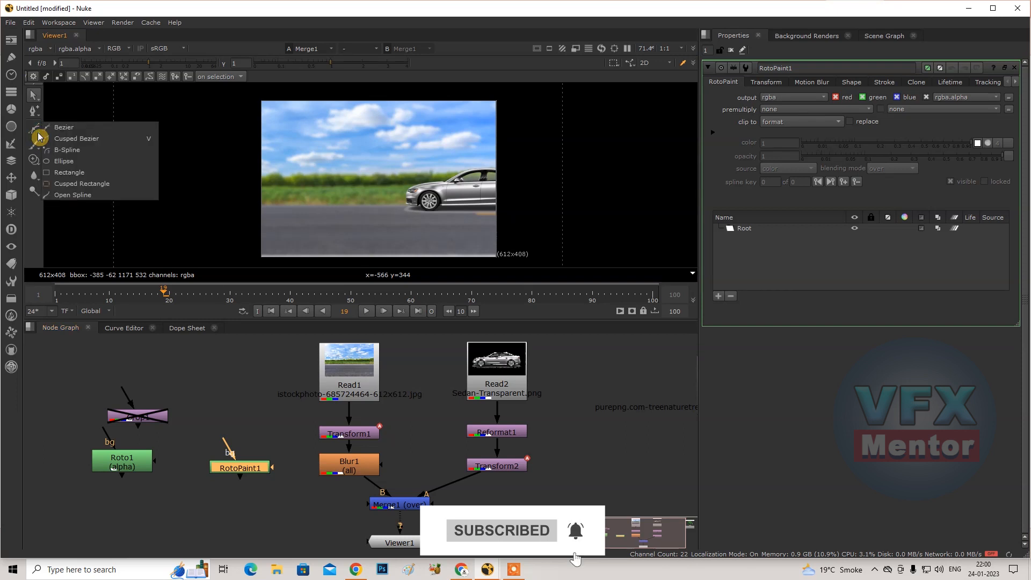
pyautogui.click(89, 171)
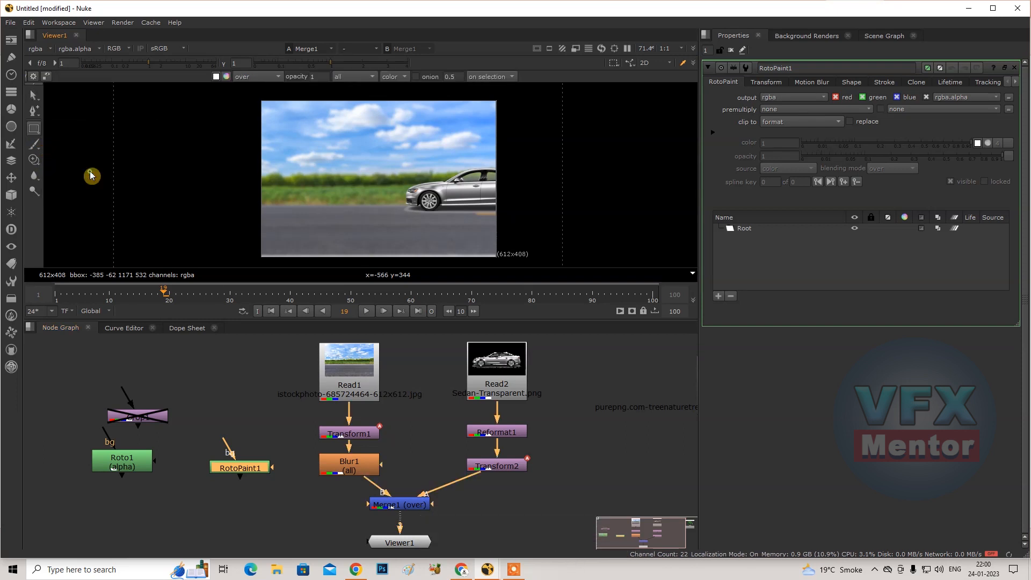
pyautogui.scroll(-2, 357, 167)
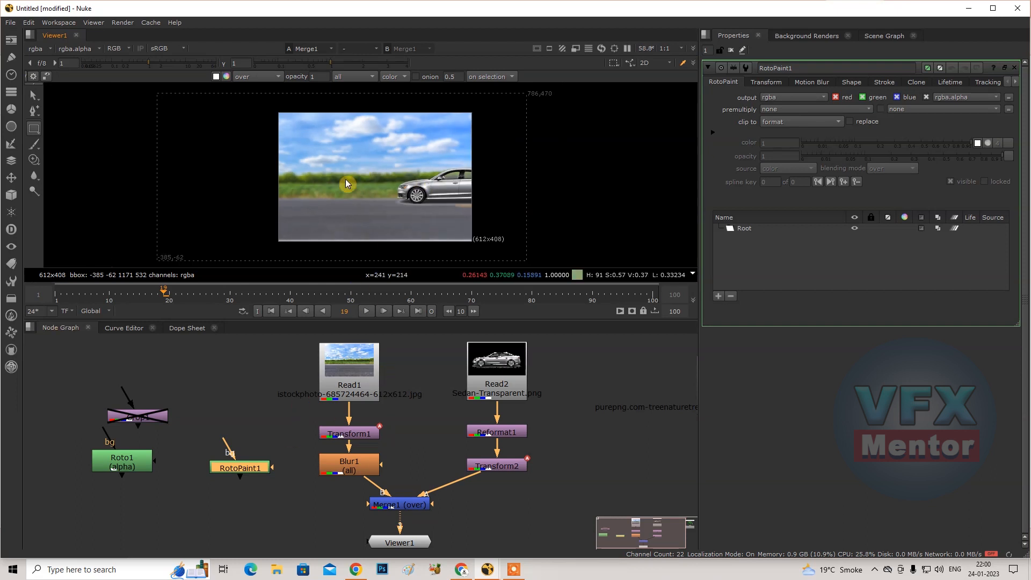
pyautogui.moveTo(260, 149); pyautogui.dragTo(508, 210)
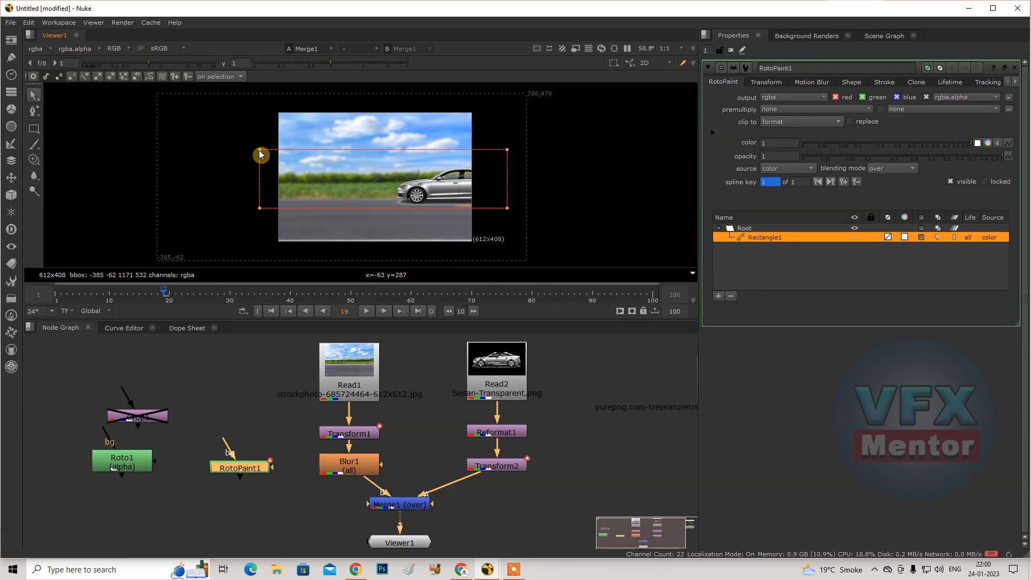
pyautogui.moveTo(261, 153); pyautogui.dragTo(261, 105)
pyautogui.moveTo(509, 153); pyautogui.dragTo(510, 107)
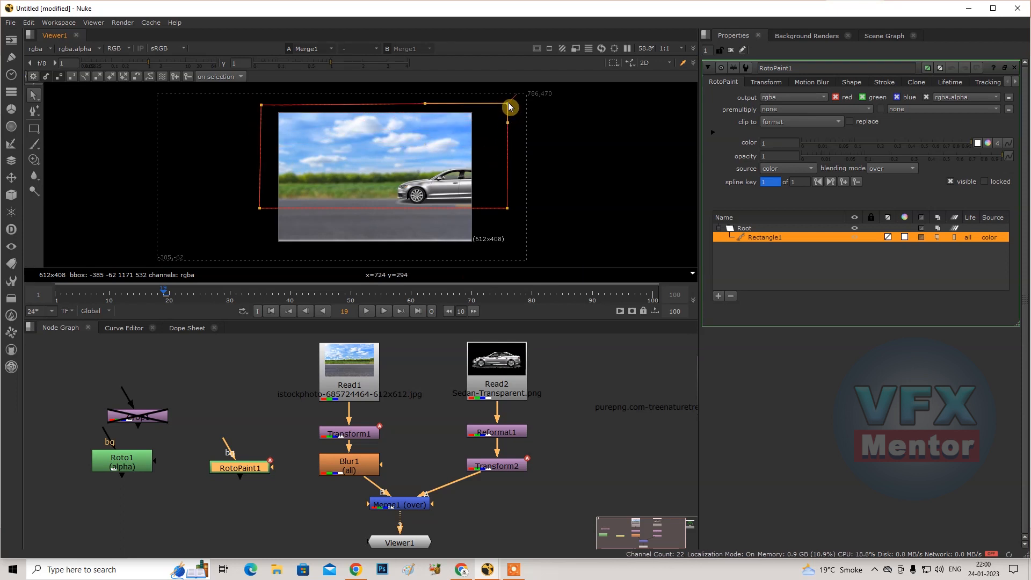
# Step: Enlarge the viewer pane and connect Blur1's mask input to RotoPaint1
pyautogui.scroll(2, 375, 186)
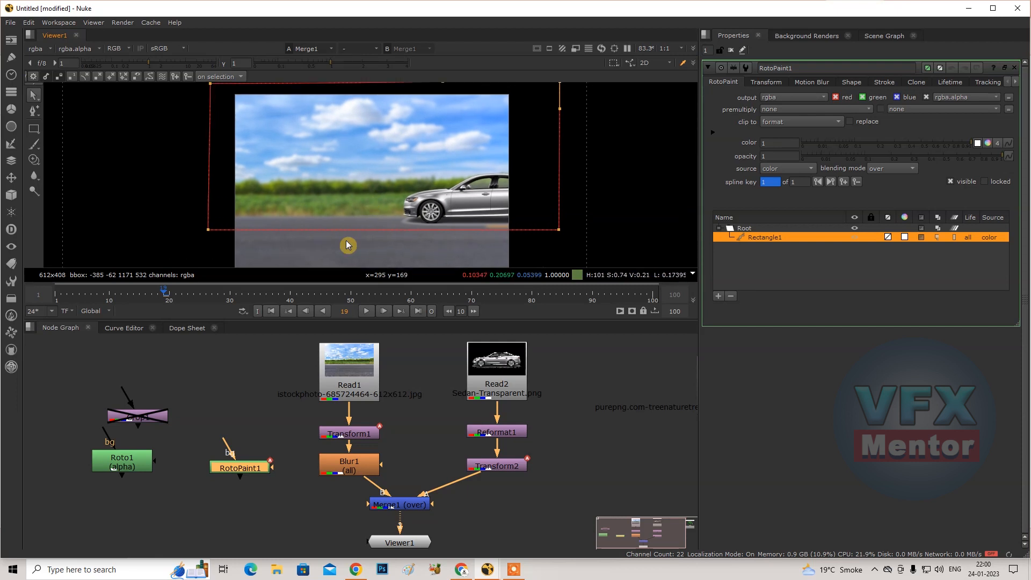
pyautogui.moveTo(299, 322); pyautogui.dragTo(299, 350)
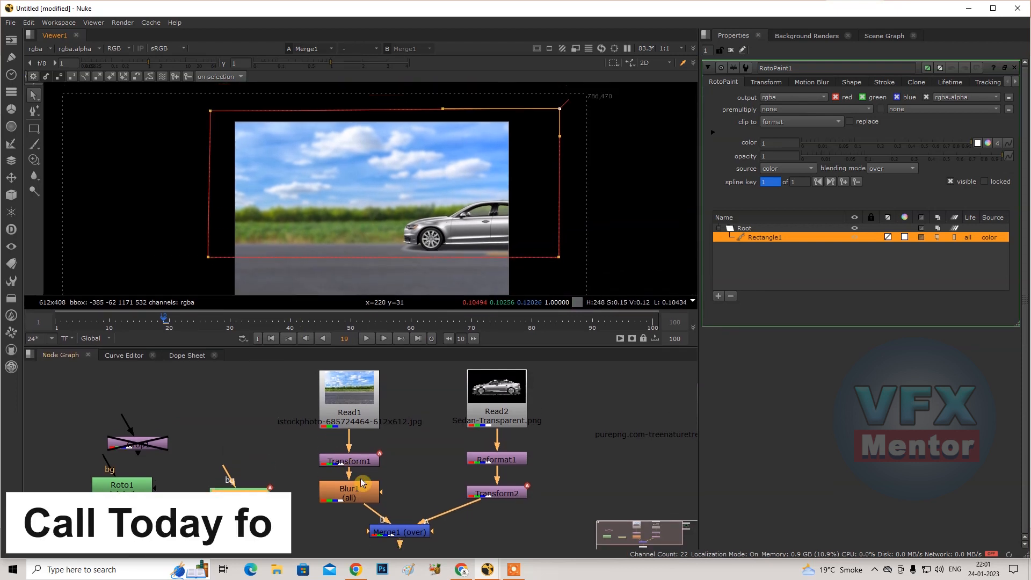
pyautogui.moveTo(387, 493); pyautogui.dragTo(238, 493)
# Step: Raise the two lower points of the RotoPaint rectangle together slightly towards the road's far edge, and deselect them
pyautogui.scroll(5, 332, 274)
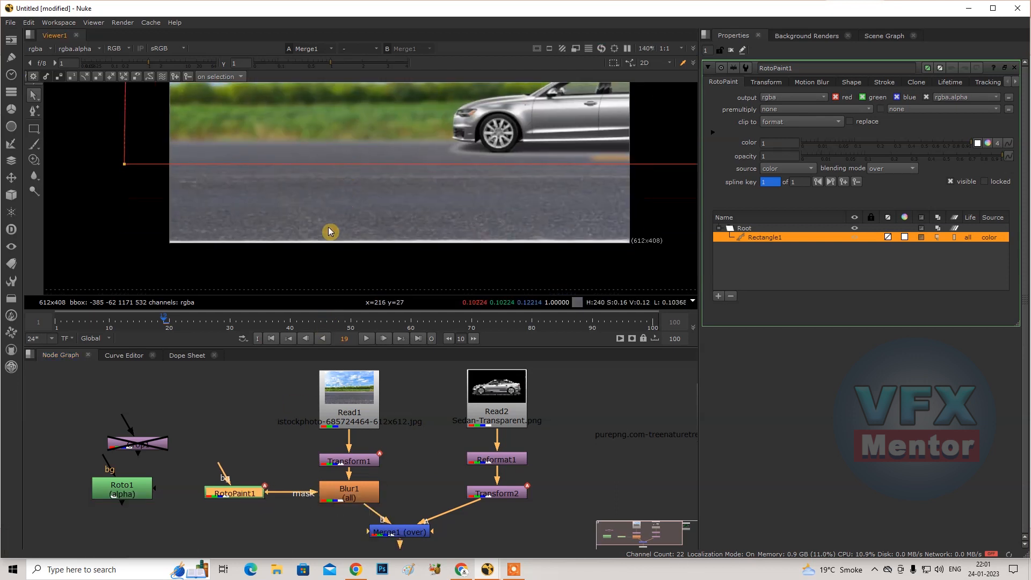
pyautogui.scroll(-3, 355, 231)
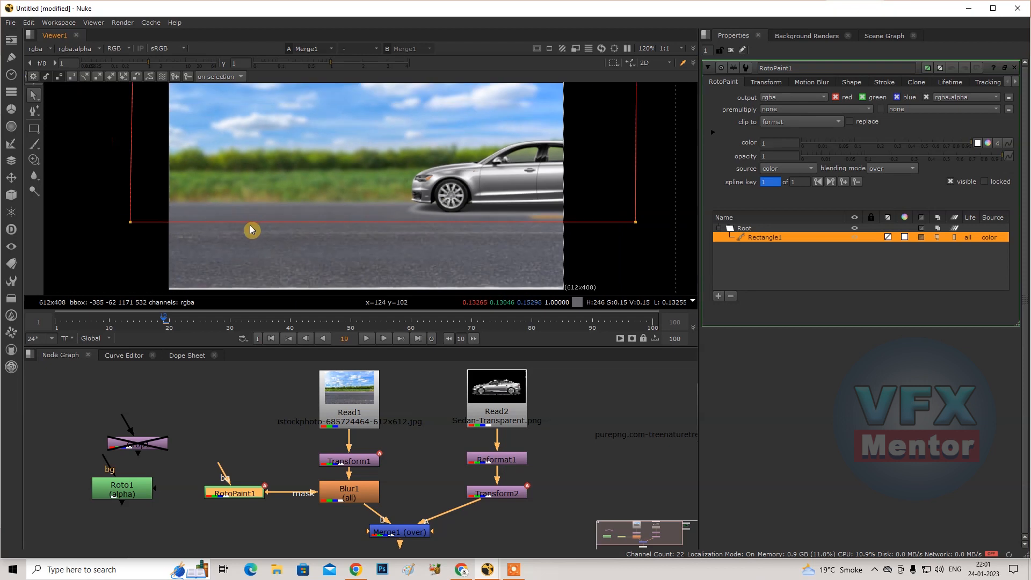
pyautogui.scroll(-2, 92, 215)
pyautogui.moveTo(92, 215); pyautogui.dragTo(580, 247)
pyautogui.moveTo(336, 226); pyautogui.dragTo(336, 213)
pyautogui.scroll(1, 371, 172)
pyautogui.scroll(-2, 415, 205)
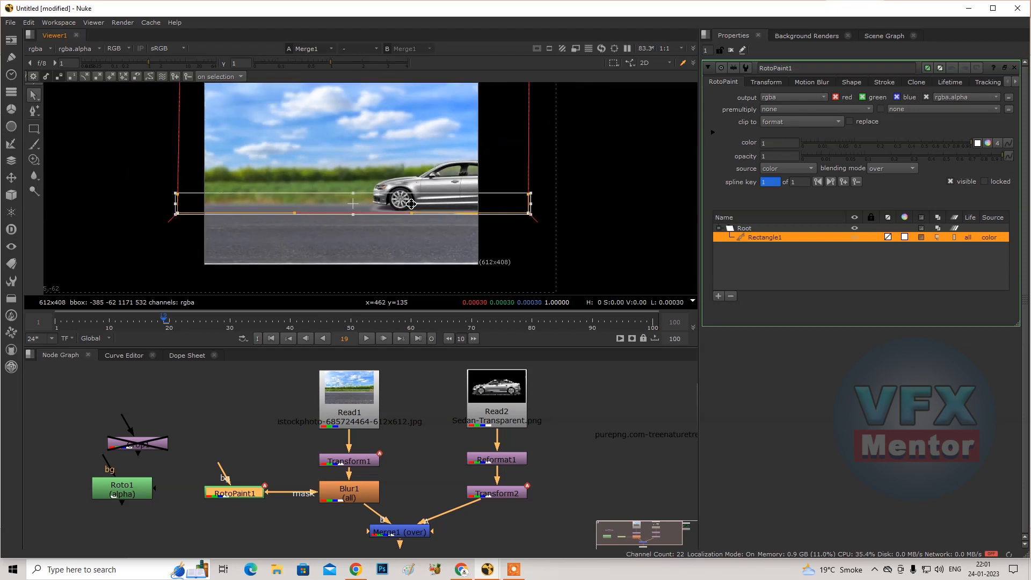
pyautogui.scroll(-2, 381, 225)
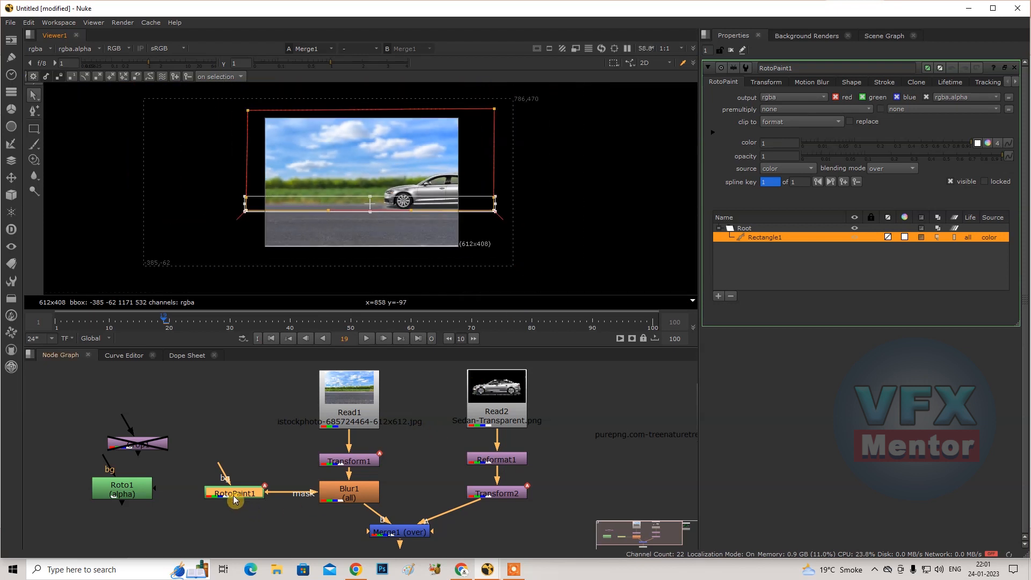
pyautogui.click(576, 211)
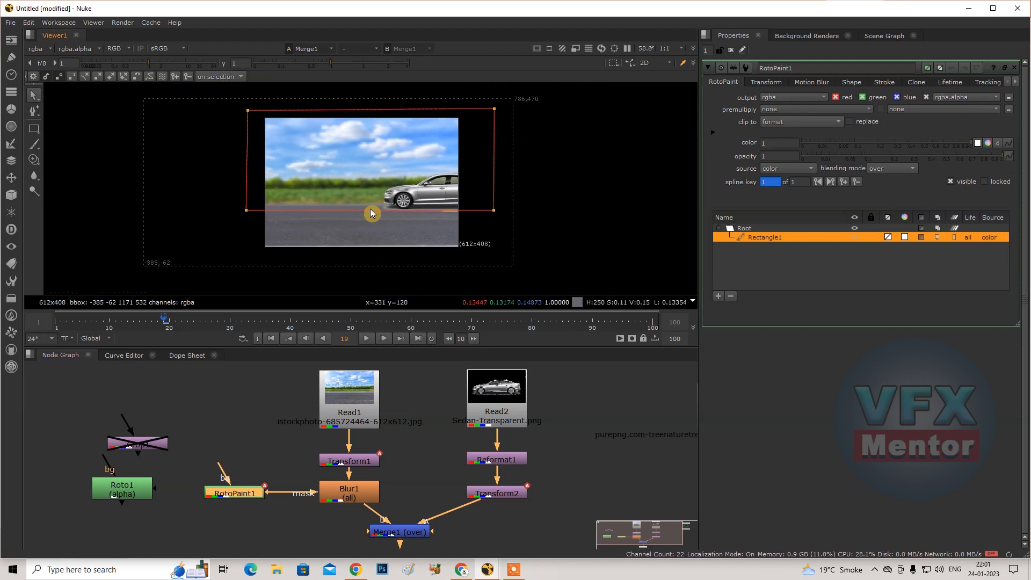
# Step: Raise the rectangle's lower-right and lower-left corners individually so its bottom edge follows the border between grass and road
pyautogui.moveTo(495, 213); pyautogui.dragTo(493, 203)
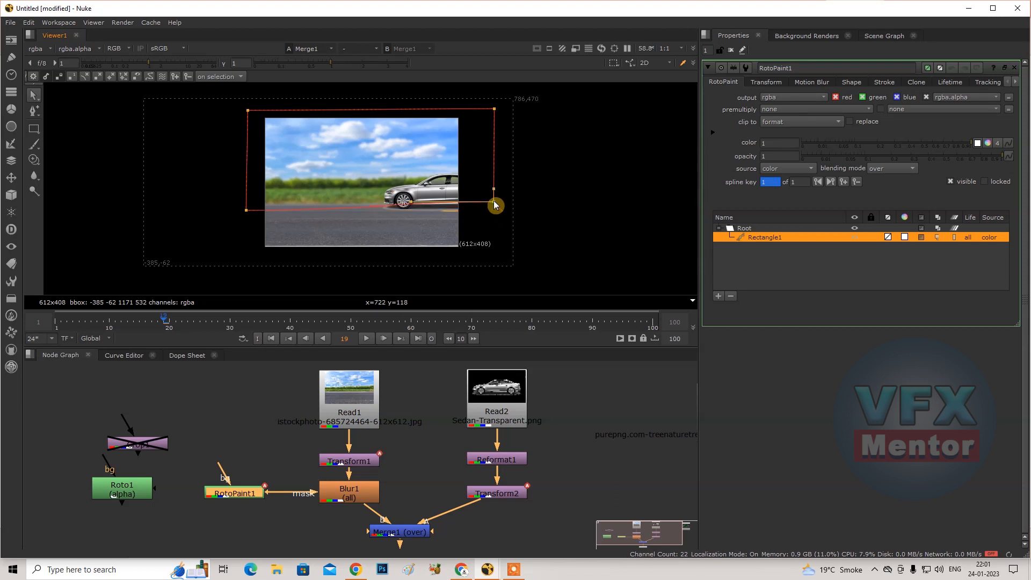
pyautogui.scroll(3, 345, 209)
pyautogui.moveTo(180, 217); pyautogui.dragTo(178, 210)
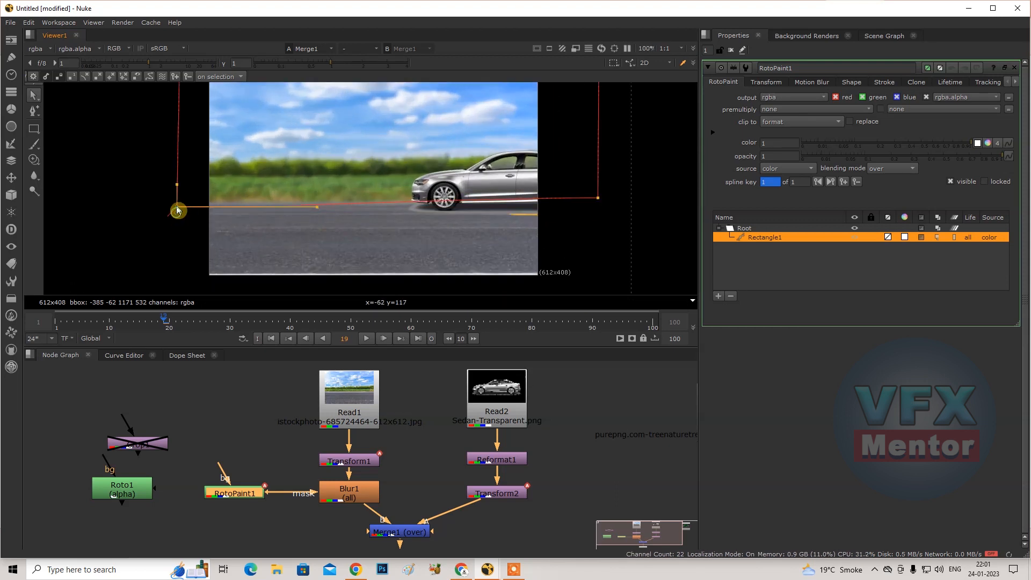
pyautogui.scroll(-2, 414, 197)
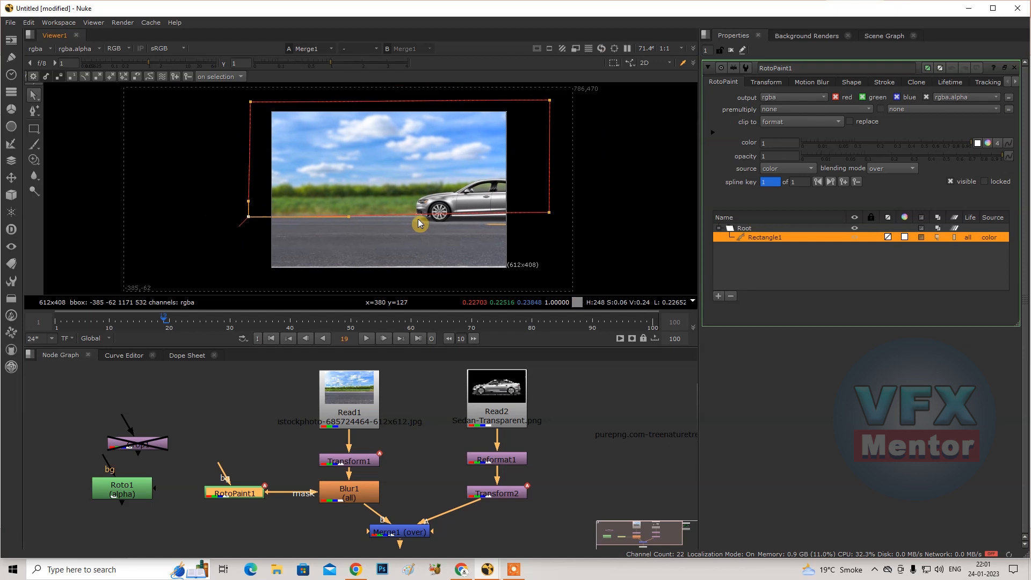
# Step: Play the composite from frame 1 to check the masked blur, with Merge1's properties open instead of the roto shape, and stop playback
pyautogui.click(271, 386)
pyautogui.scroll(3, 355, 189)
pyautogui.scroll(-2, 312, 175)
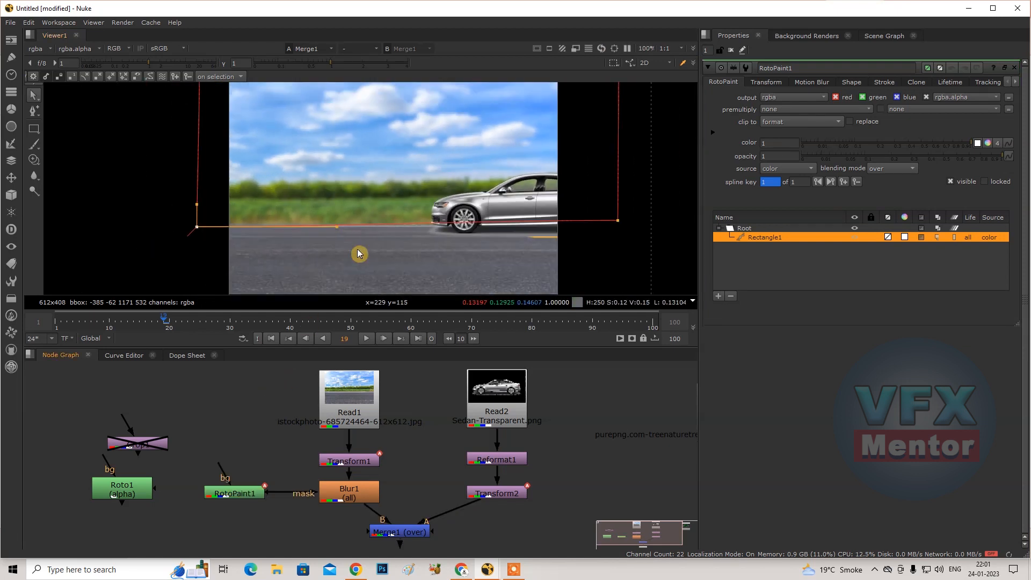
pyautogui.moveTo(349, 227); pyautogui.dragTo(360, 168, button='middle')
pyautogui.scroll(-1, 386, 220)
pyautogui.scroll(1, 376, 217)
pyautogui.scroll(-2, 349, 247)
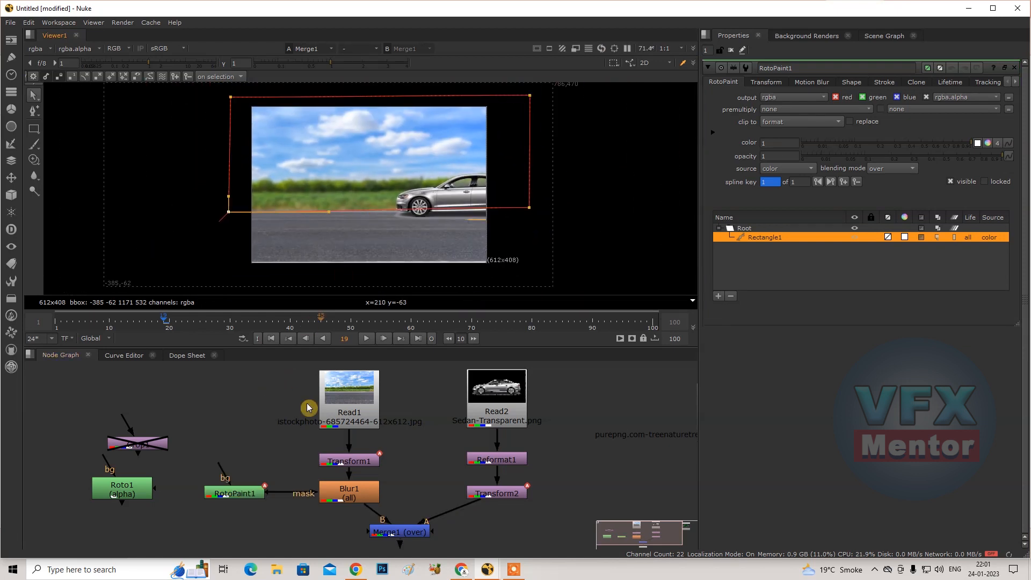
pyautogui.click(272, 340)
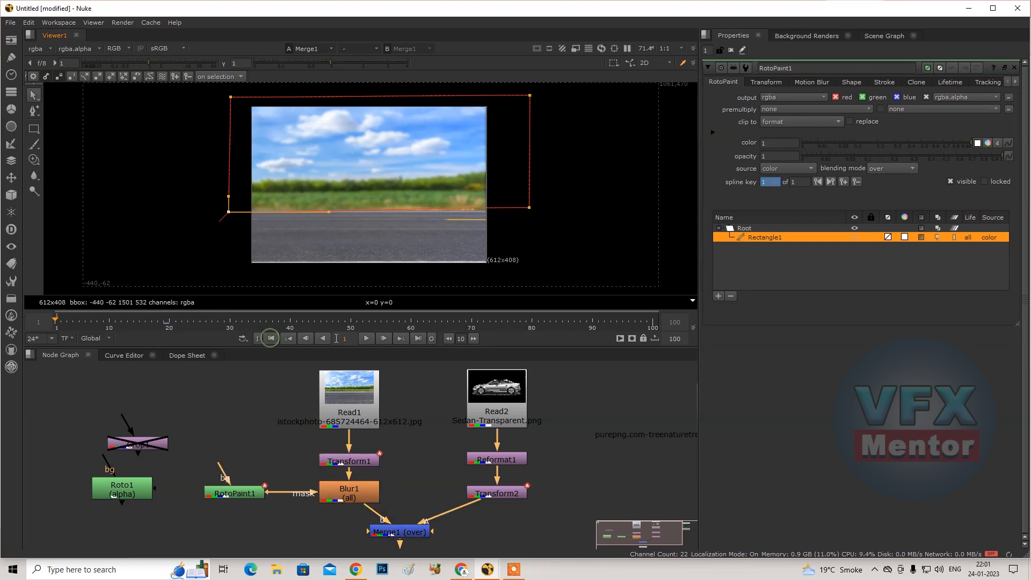
pyautogui.click(369, 339)
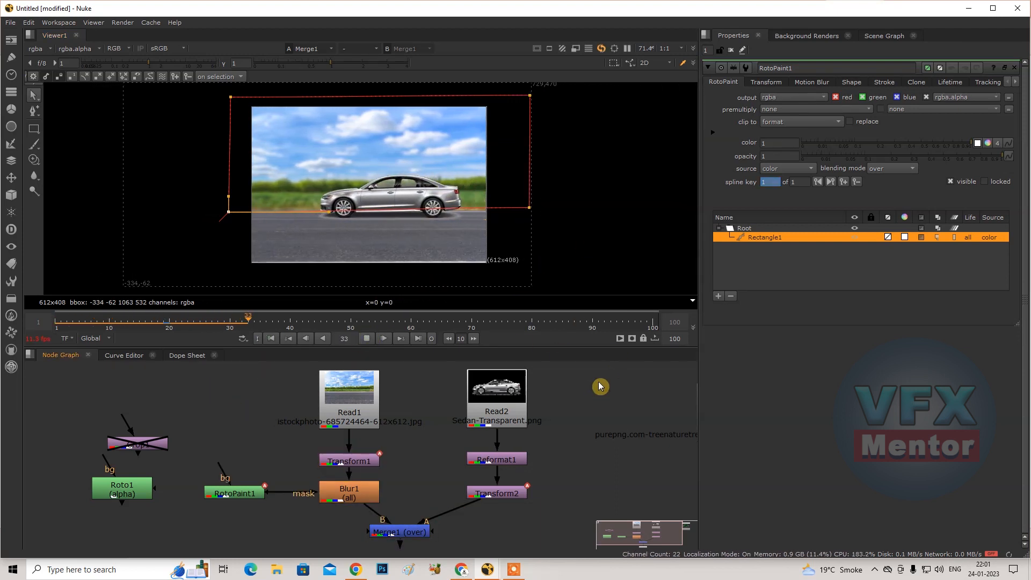
pyautogui.doubleClick(400, 532)
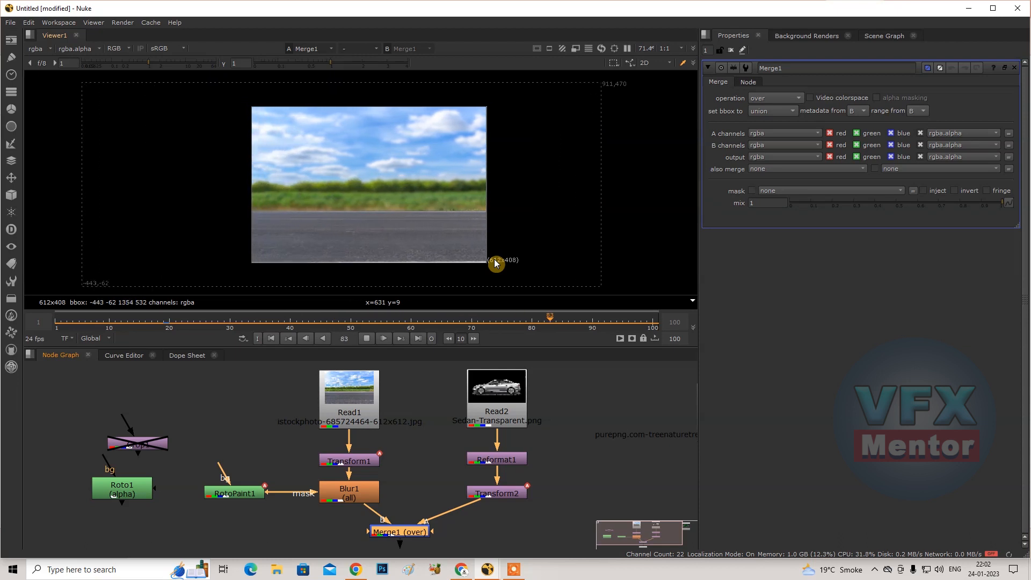
pyautogui.moveTo(412, 456); pyautogui.dragTo(347, 459, button='middle')
pyautogui.click(367, 338)
# Step: Move the tree image node Read3 closer to the sedan branch, and shift the disabled node and Roto1 farther from RotoPaint1
pyautogui.moveTo(686, 423); pyautogui.dragTo(591, 413)
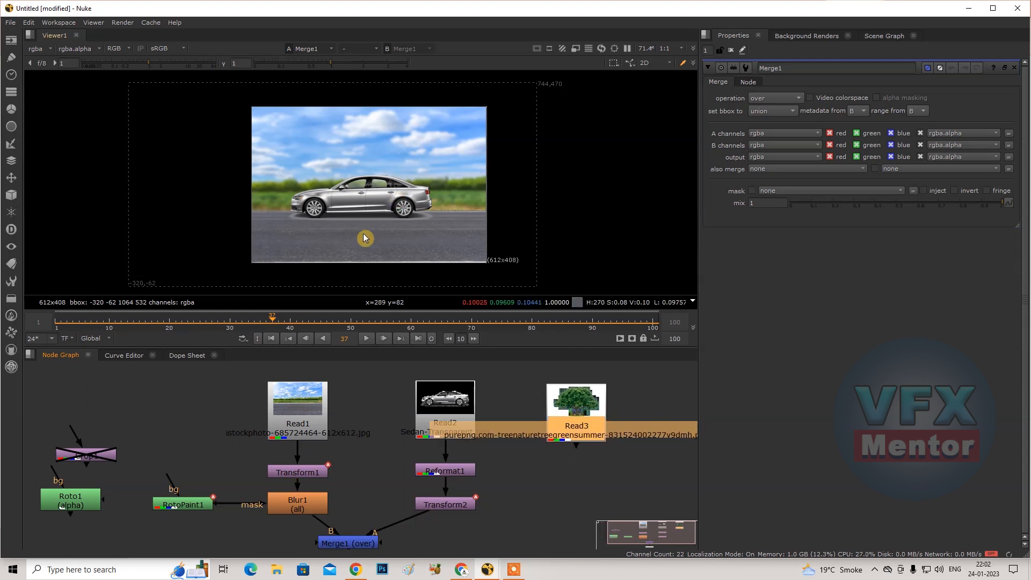
pyautogui.scroll(-2, 368, 486)
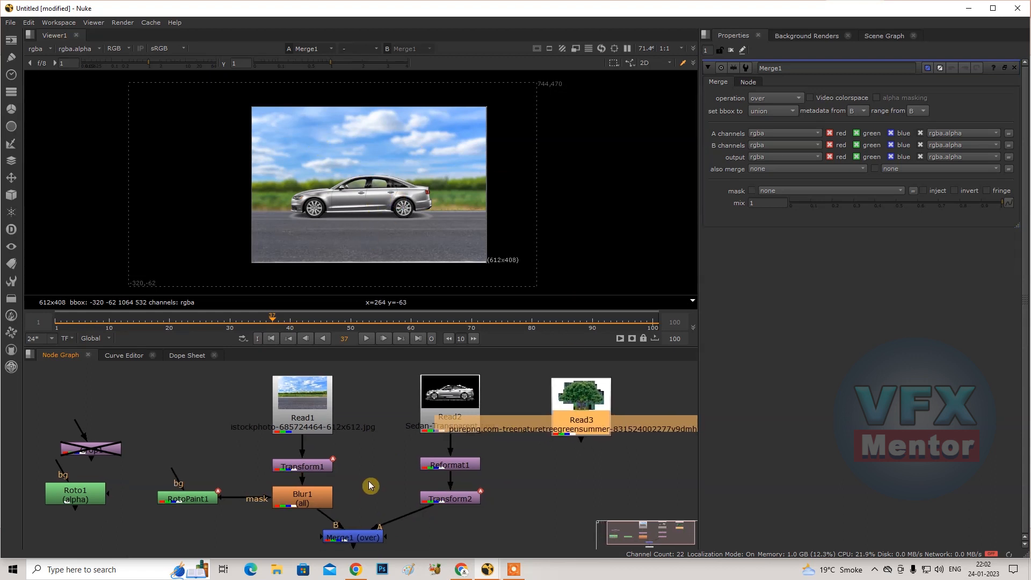
pyautogui.scroll(-4, 376, 472)
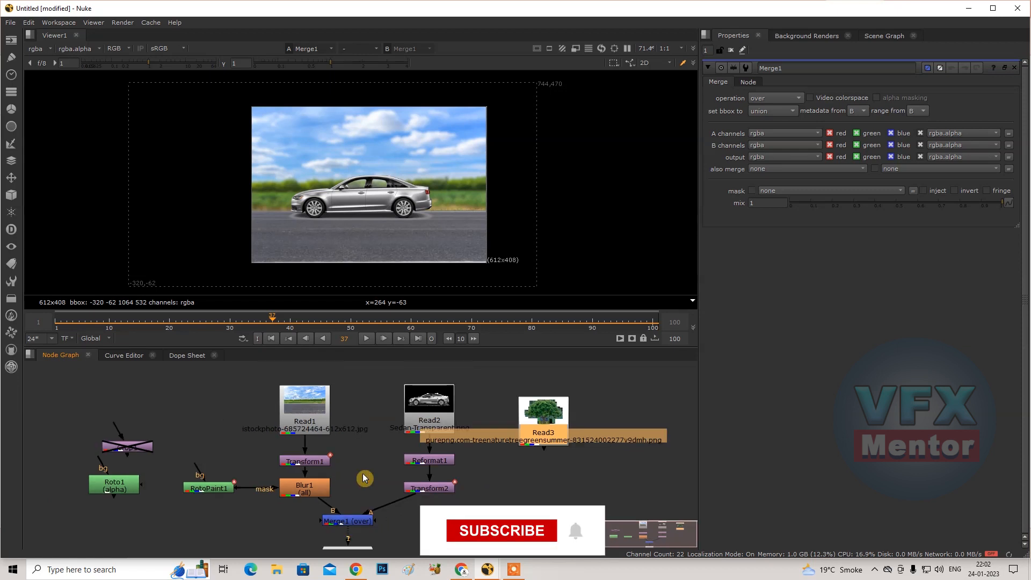
pyautogui.moveTo(153, 437); pyautogui.dragTo(237, 495)
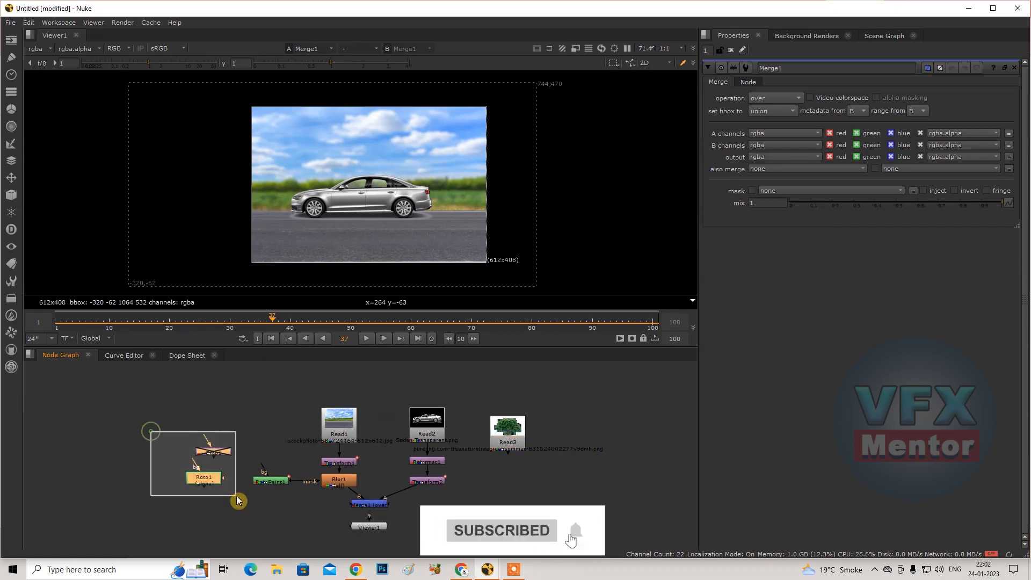
pyautogui.moveTo(214, 451); pyautogui.dragTo(131, 448)
pyautogui.scroll(2, 326, 478)
# Step: Place Read3 between the road and sedan branches and connect Merge1's A input to it instead of Transform2, with Merge1 aligned beneath
pyautogui.moveTo(200, 376); pyautogui.dragTo(257, 482)
pyautogui.moveTo(549, 432); pyautogui.dragTo(367, 420)
pyautogui.moveTo(420, 501); pyautogui.dragTo(356, 430)
pyautogui.moveTo(382, 510); pyautogui.dragTo(365, 508)
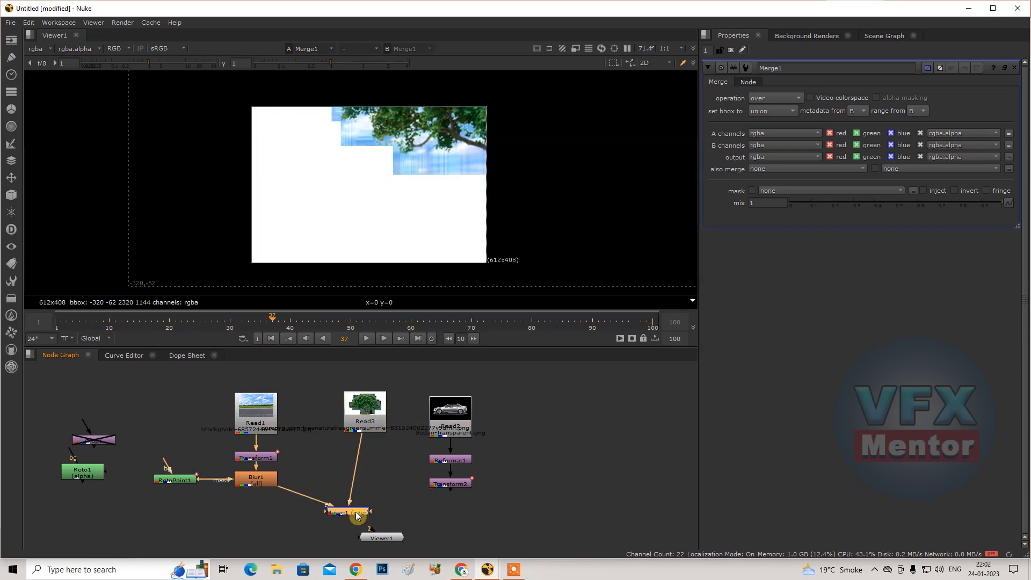
pyautogui.moveTo(369, 433); pyautogui.dragTo(369, 412)
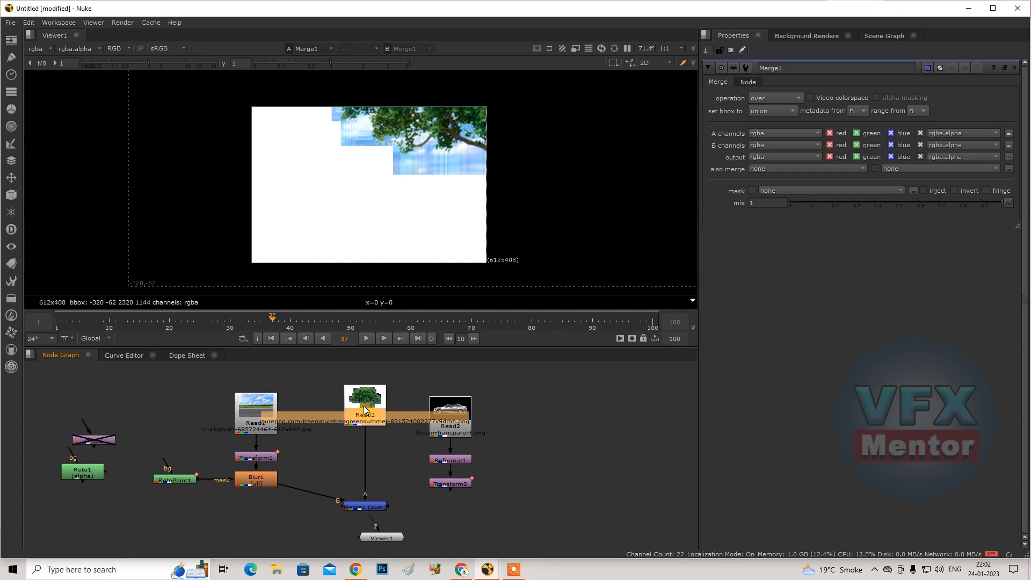
# Step: Add a Reformat node below Read3 and enable the Premultiplied option on Read3
pyautogui.press('Tab')
pyautogui.write('reform')
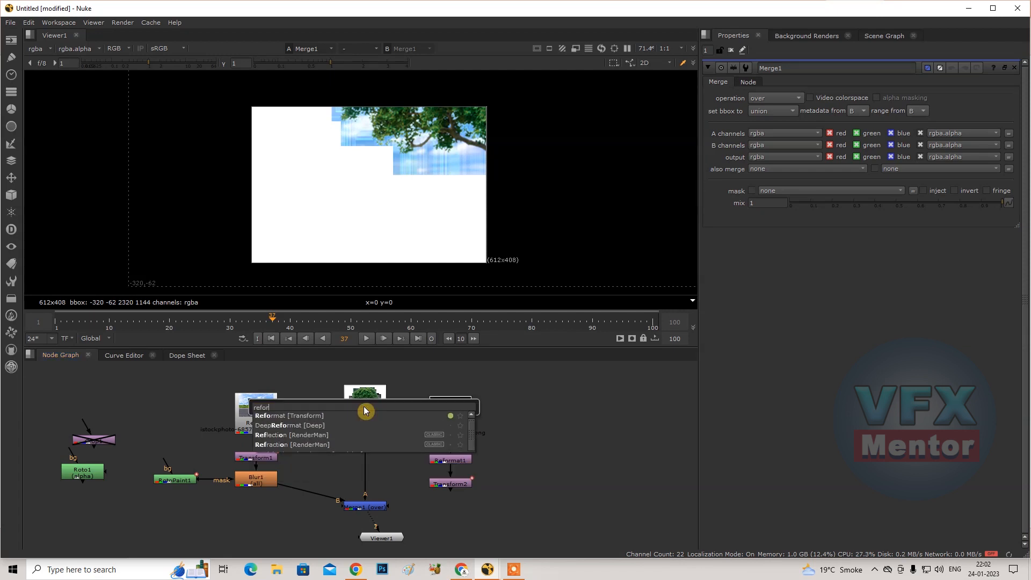
pyautogui.click(276, 416)
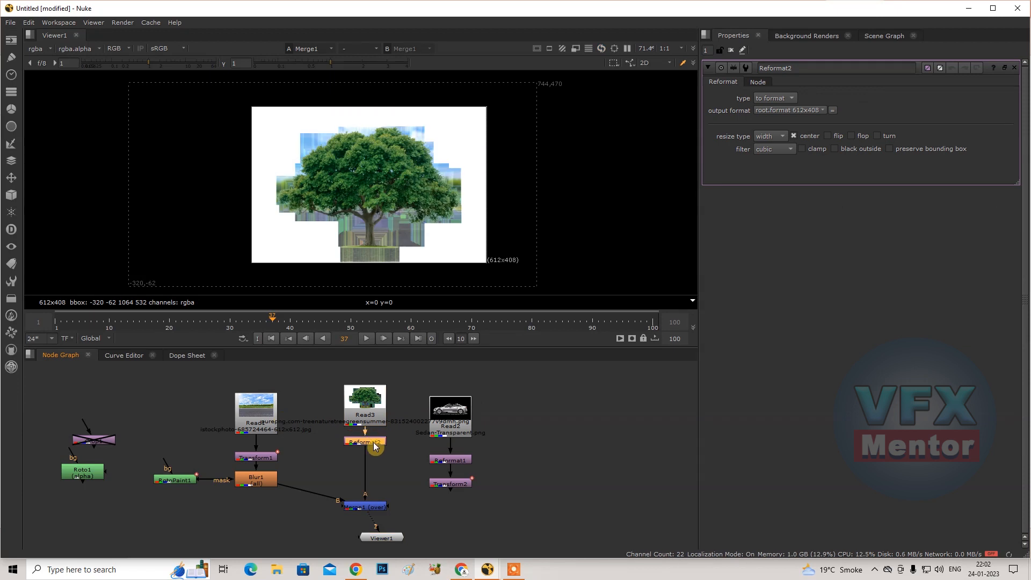
pyautogui.doubleClick(368, 405)
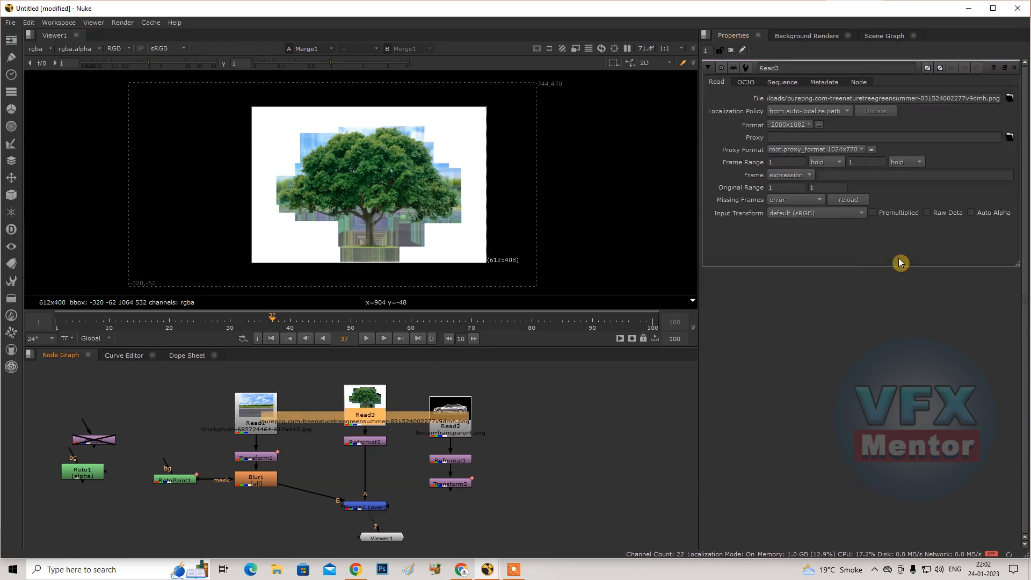
pyautogui.click(873, 213)
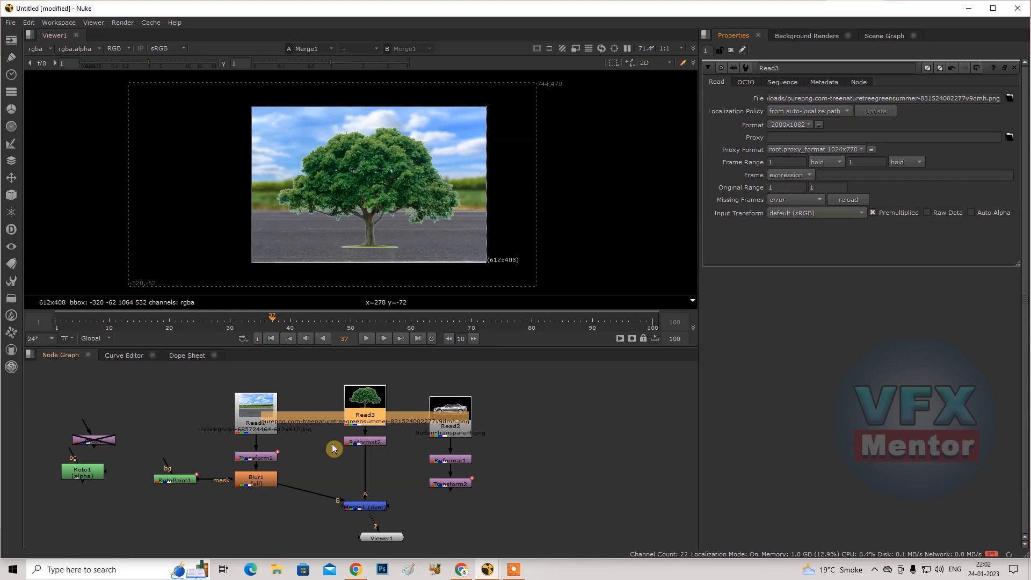
# Step: Add a Transform node to the tree branch, place it below Reformat2 and set its scale to 0.62
pyautogui.press('t')
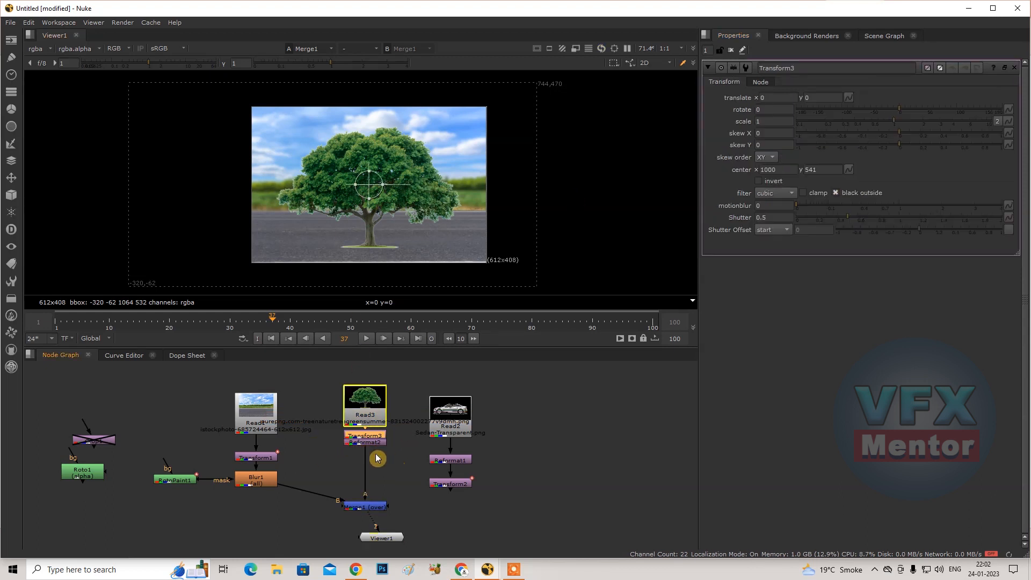
pyautogui.moveTo(370, 440); pyautogui.dragTo(367, 472)
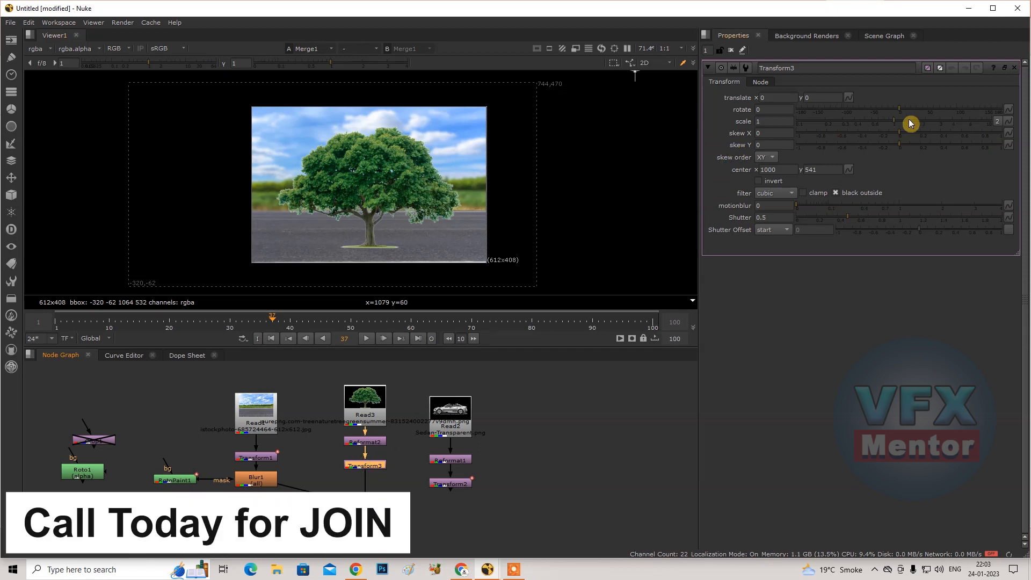
pyautogui.moveTo(896, 125); pyautogui.dragTo(875, 130)
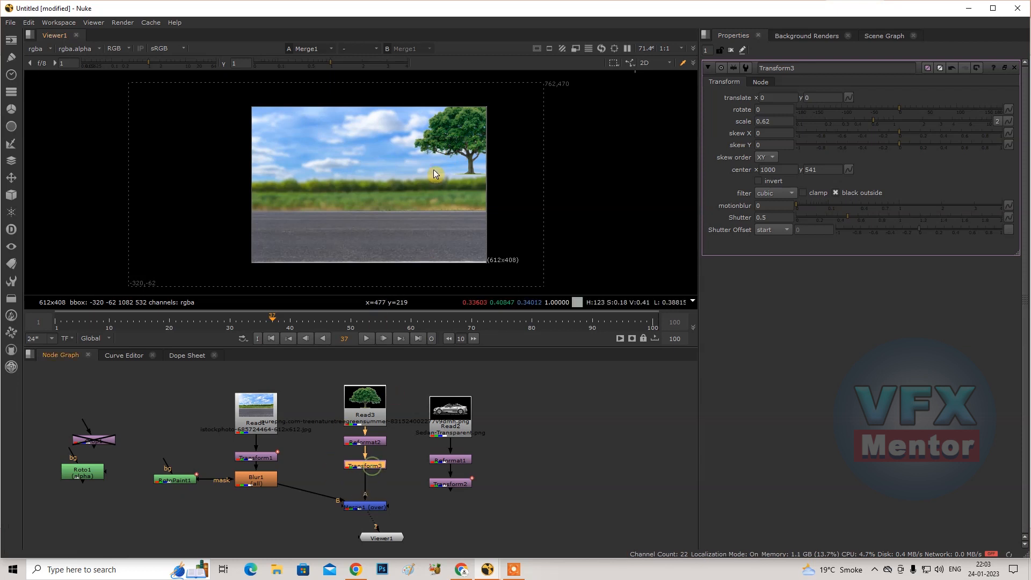
# Step: Move Transform3's pivot to the base of the tree trunk (center 310, 54), then shift the tree onto the grass at translate -115, 115
pyautogui.scroll(-2, 433, 170)
pyautogui.scroll(1, 502, 166)
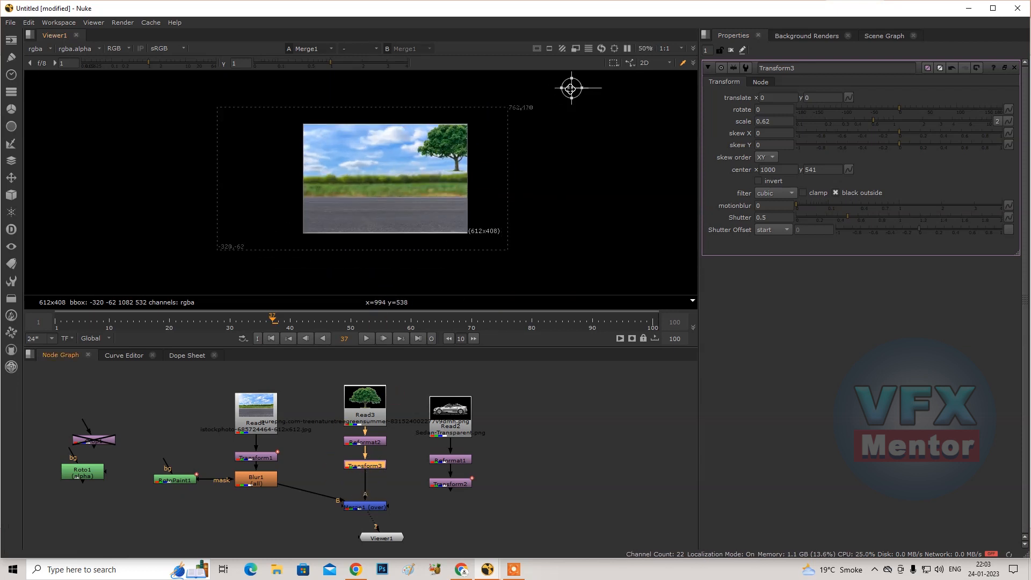
pyautogui.keyDown('ctrl'); pyautogui.moveTo(571, 89); pyautogui.dragTo(455, 169); pyautogui.keyUp('ctrl')
pyautogui.scroll(4, 457, 169)
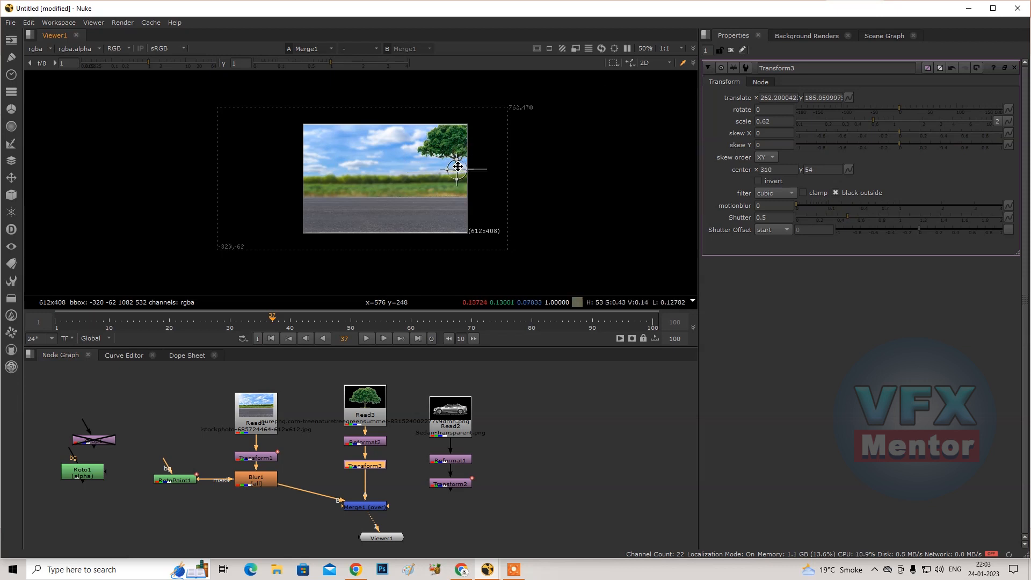
pyautogui.moveTo(457, 171); pyautogui.dragTo(256, 209)
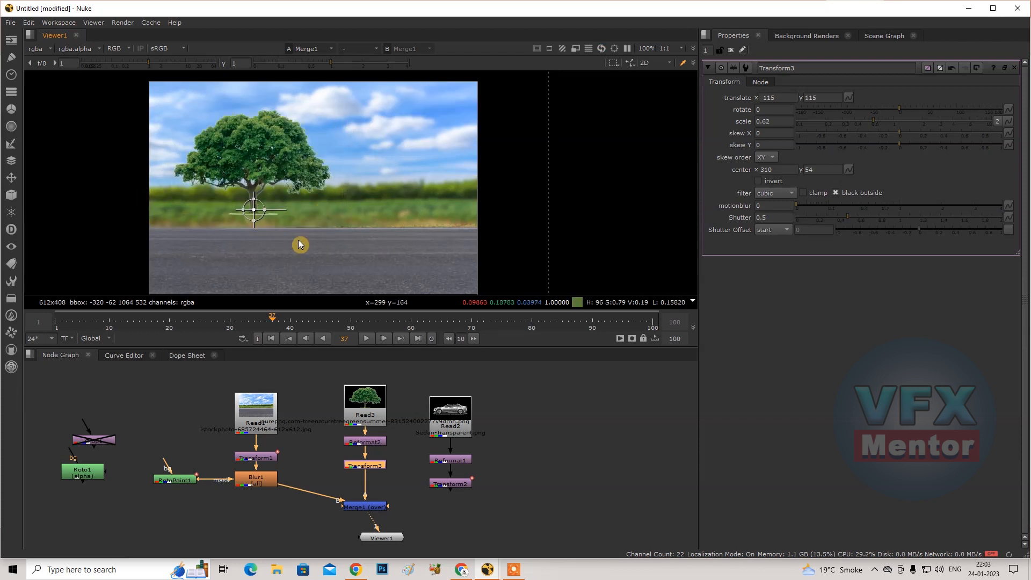
# Step: Reduce Transform3's scale to 0.315 and reposition the tree on the field at translate -192, 129
pyautogui.moveTo(878, 125); pyautogui.dragTo(847, 129)
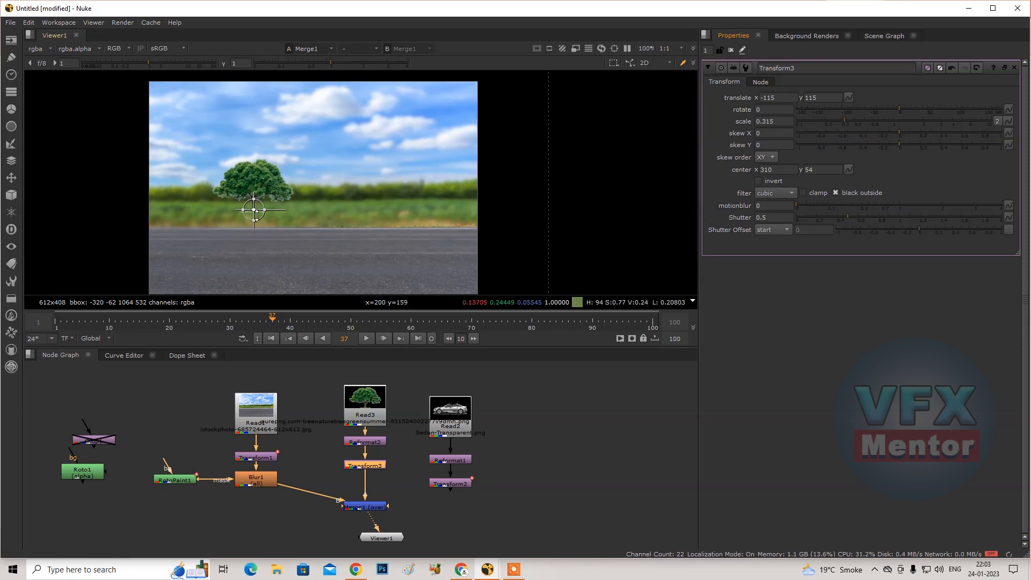
pyautogui.moveTo(254, 210); pyautogui.dragTo(217, 204)
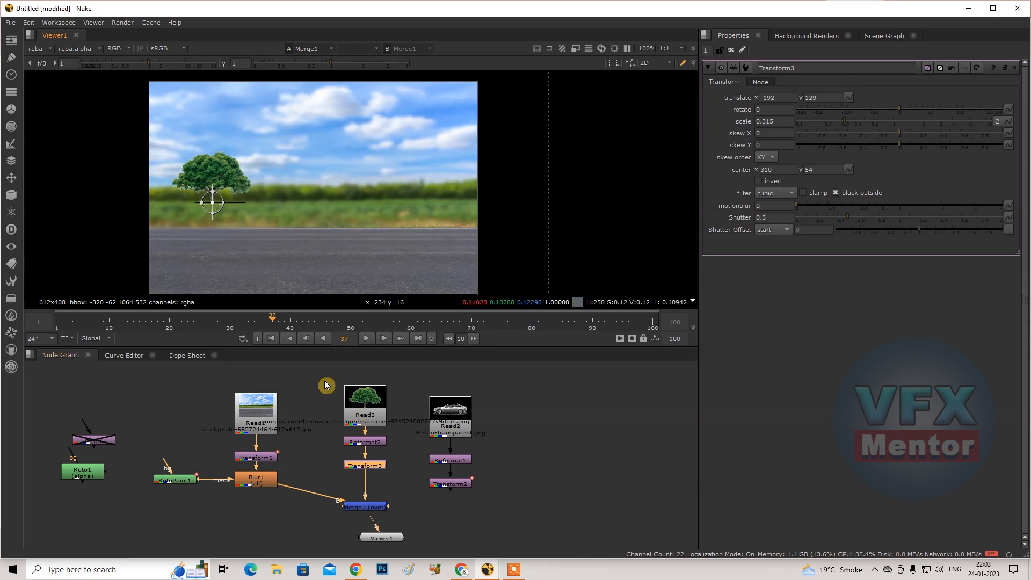
pyautogui.scroll(2, 211, 193)
pyautogui.scroll(-2, 212, 206)
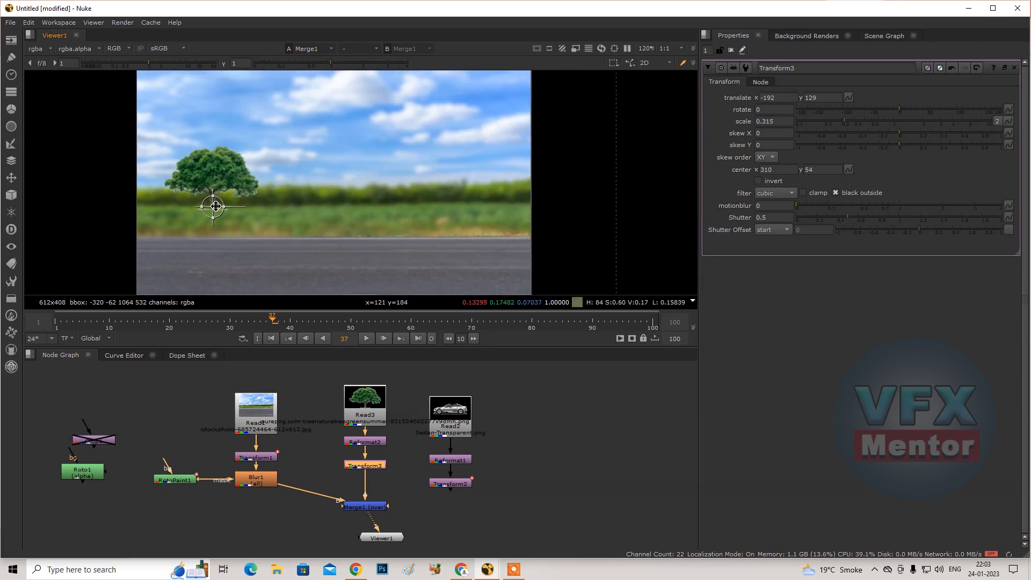
# Step: Move the car branch (Read2, Reformat1, Transform2) farther from the tree branch to free space in the node graph
pyautogui.moveTo(498, 388); pyautogui.dragTo(431, 504)
pyautogui.moveTo(520, 385); pyautogui.dragTo(425, 487)
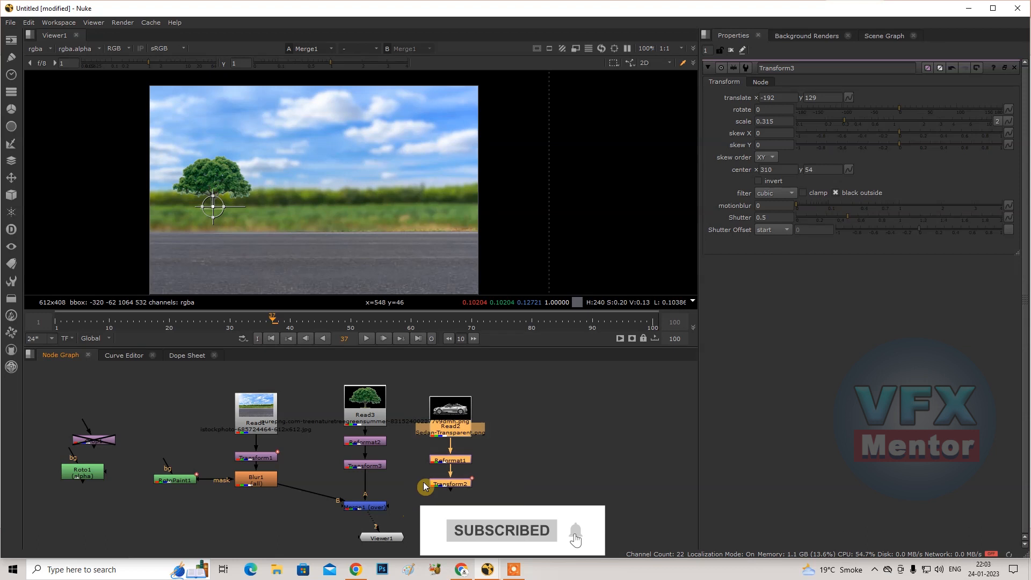
pyautogui.moveTo(455, 405); pyautogui.dragTo(598, 396)
pyautogui.moveTo(412, 426); pyautogui.dragTo(362, 419, button='middle')
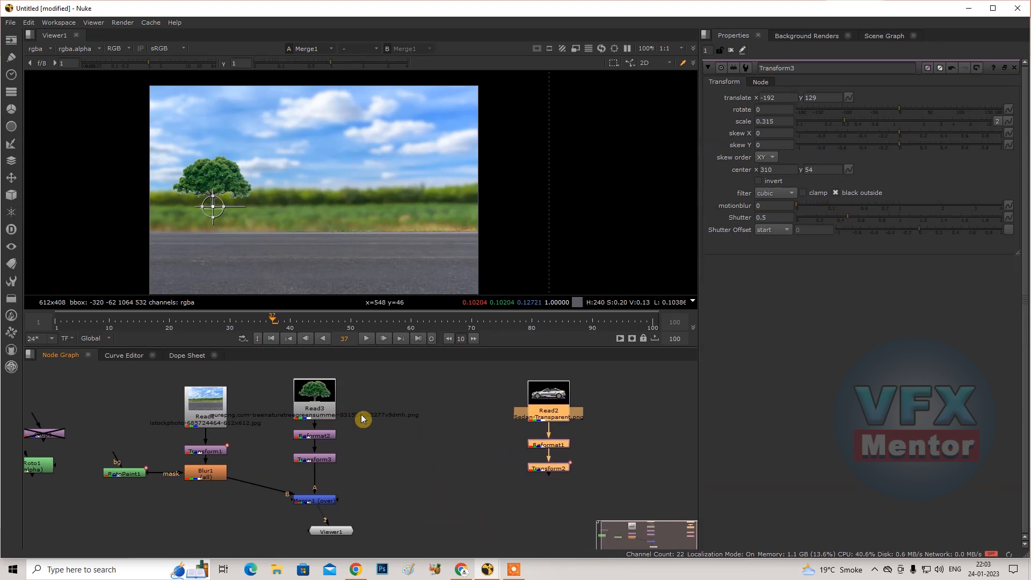
# Step: Duplicate the tree branch (Read3, Reformat2, Transform3) beside the original and reconnect Merge1's A input to Transform3
pyautogui.moveTo(362, 371); pyautogui.dragTo(282, 473)
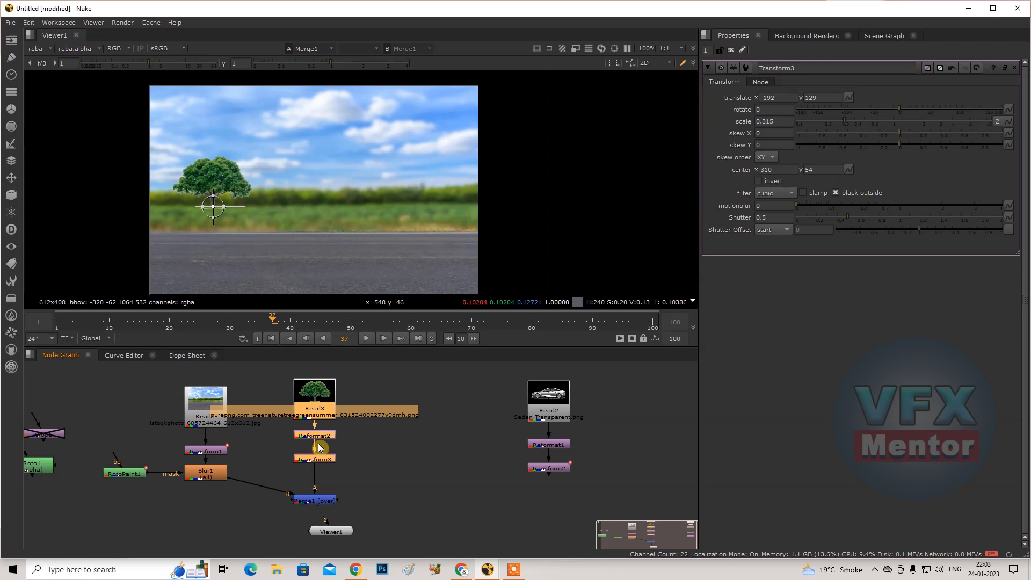
pyautogui.hotkey('ctrl', 'c')
pyautogui.hotkey('ctrl', 'v')
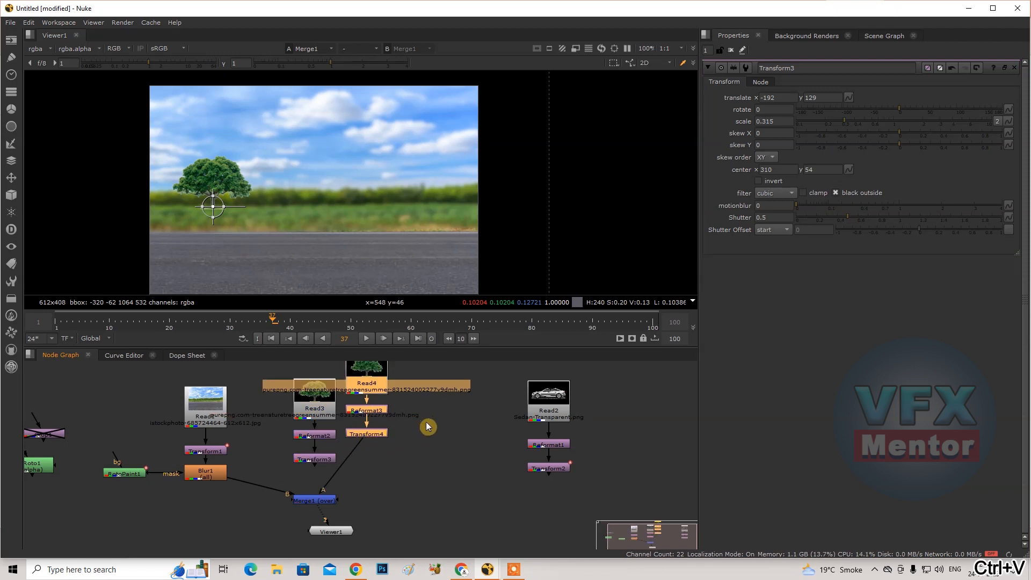
pyautogui.moveTo(427, 421); pyautogui.dragTo(421, 433, button='middle')
pyautogui.moveTo(363, 383); pyautogui.dragTo(401, 407)
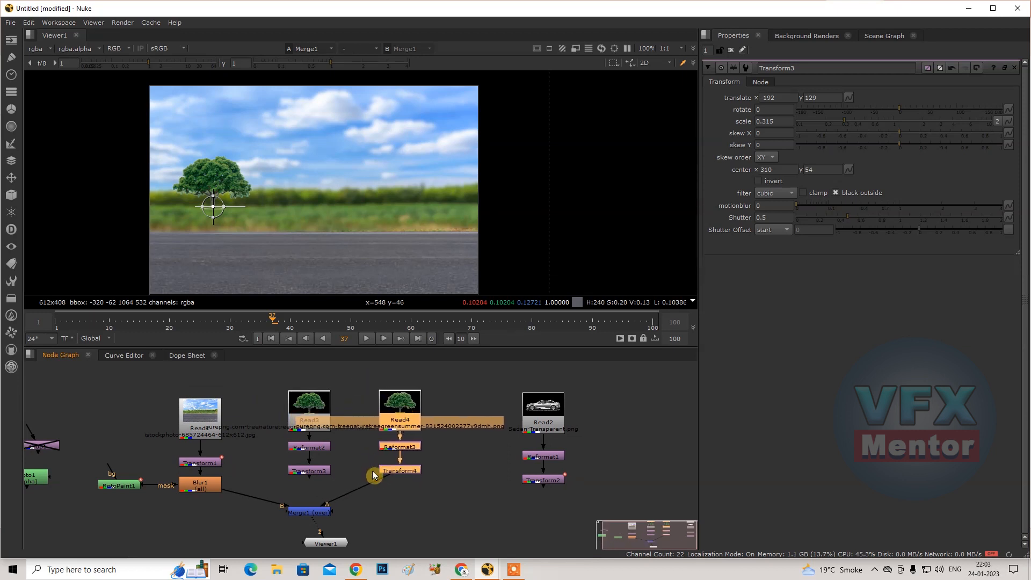
pyautogui.moveTo(373, 476); pyautogui.dragTo(307, 474)
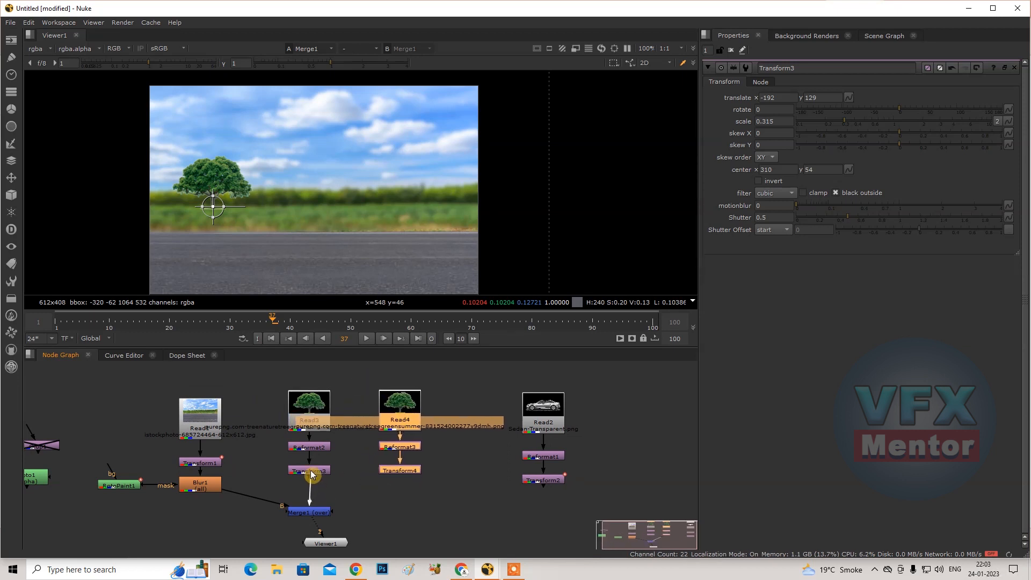
pyautogui.moveTo(444, 375); pyautogui.dragTo(381, 486)
pyautogui.moveTo(406, 399); pyautogui.dragTo(409, 404)
pyautogui.click(411, 475)
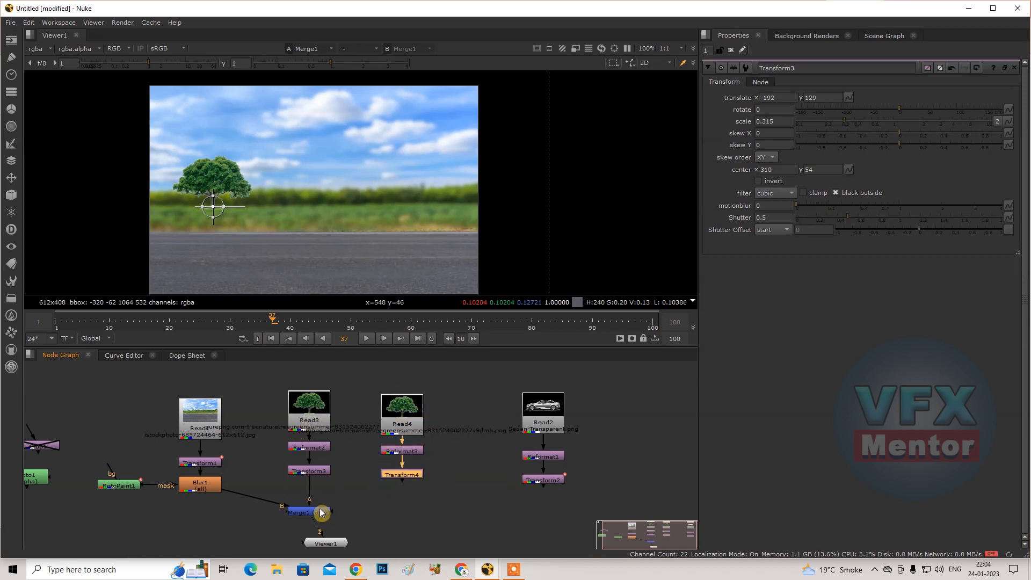
# Step: Add a Merge node combining Transform4 as A over Transform3 as B, and display its result in the viewer
pyautogui.moveTo(363, 498); pyautogui.dragTo(366, 491, button='middle')
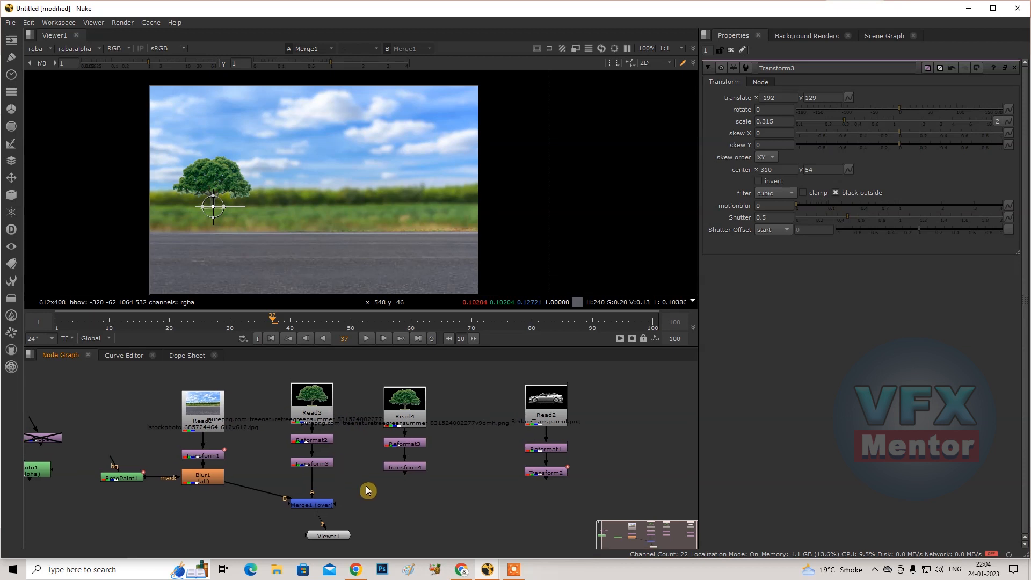
pyautogui.press('m')
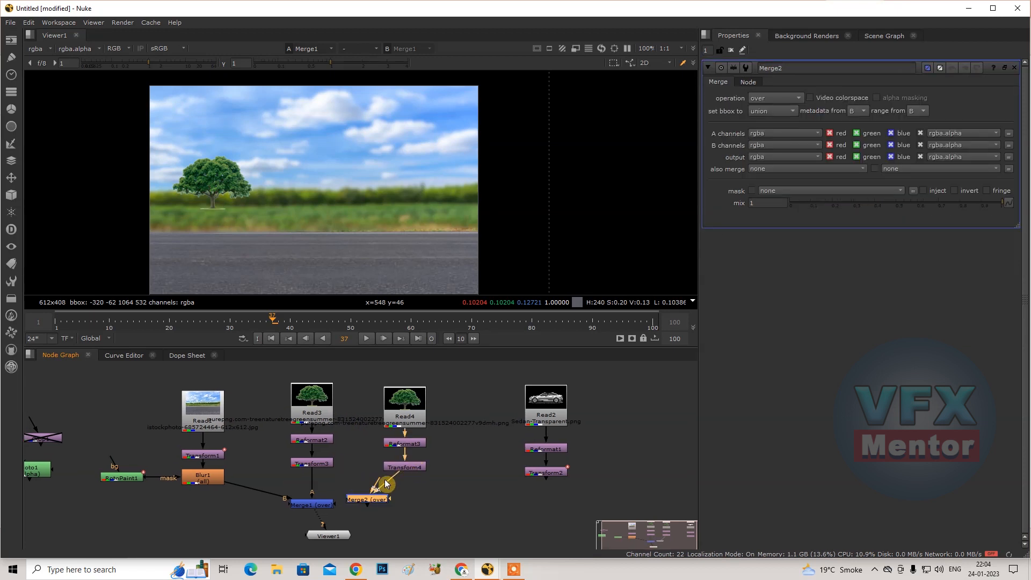
pyautogui.moveTo(357, 474); pyautogui.dragTo(322, 465)
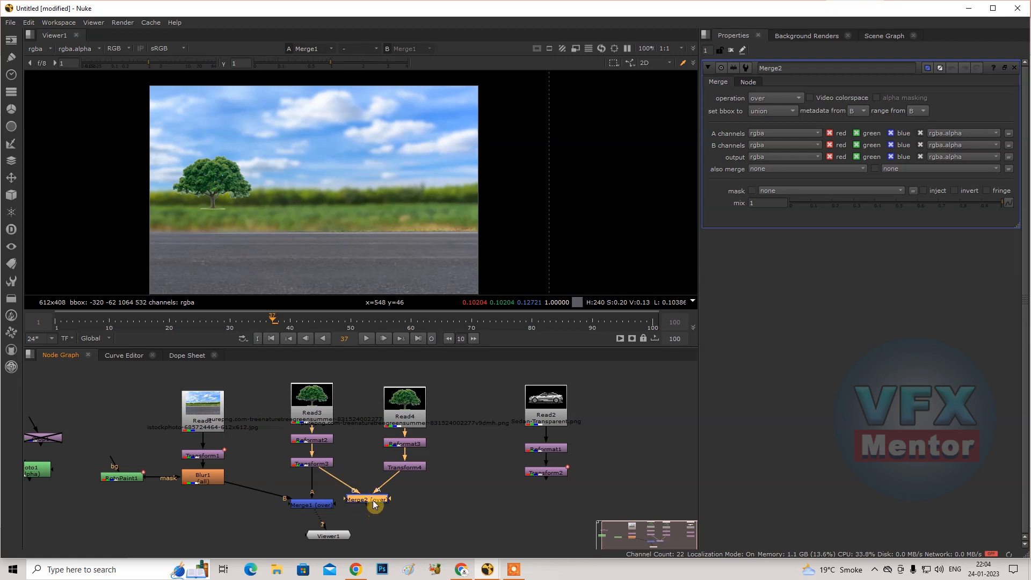
pyautogui.press('1')
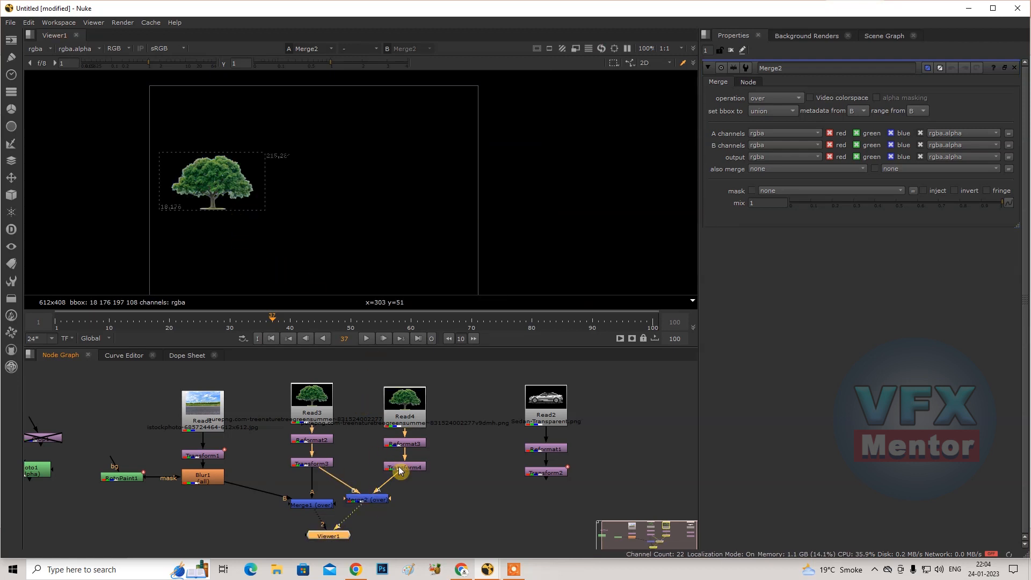
# Step: Move the duplicated tree to the opposite side of the frame with Transform4, at translate 181, 141
pyautogui.doubleClick(408, 469)
pyautogui.moveTo(212, 208); pyautogui.dragTo(389, 208)
pyautogui.hotkey('ctrl', 'z')
pyautogui.hotkey('ctrl', 'z')
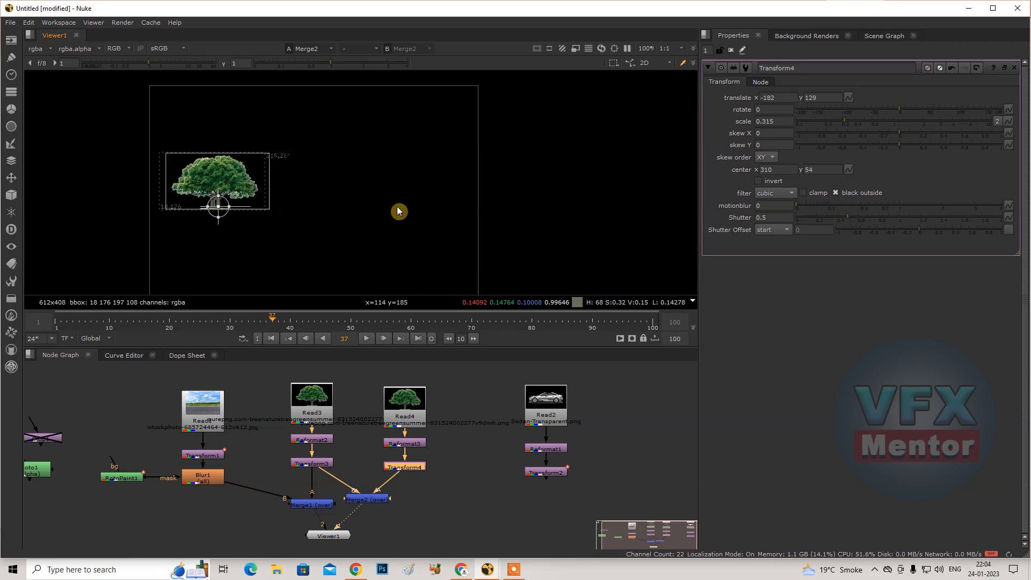
pyautogui.moveTo(220, 206); pyautogui.dragTo(416, 200)
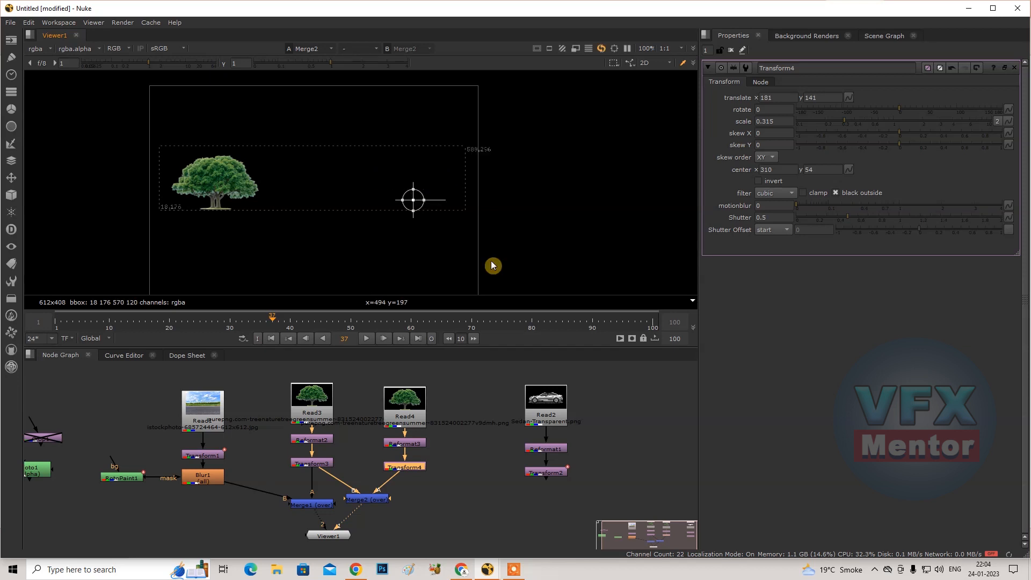
# Step: Feed Merge2 into Merge1's A input, spread out the merge and viewer nodes, and view Merge1's composite
pyautogui.moveTo(397, 505); pyautogui.dragTo(437, 484, button='middle')
pyautogui.moveTo(339, 489); pyautogui.dragTo(296, 514)
pyautogui.moveTo(322, 459); pyautogui.dragTo(324, 511)
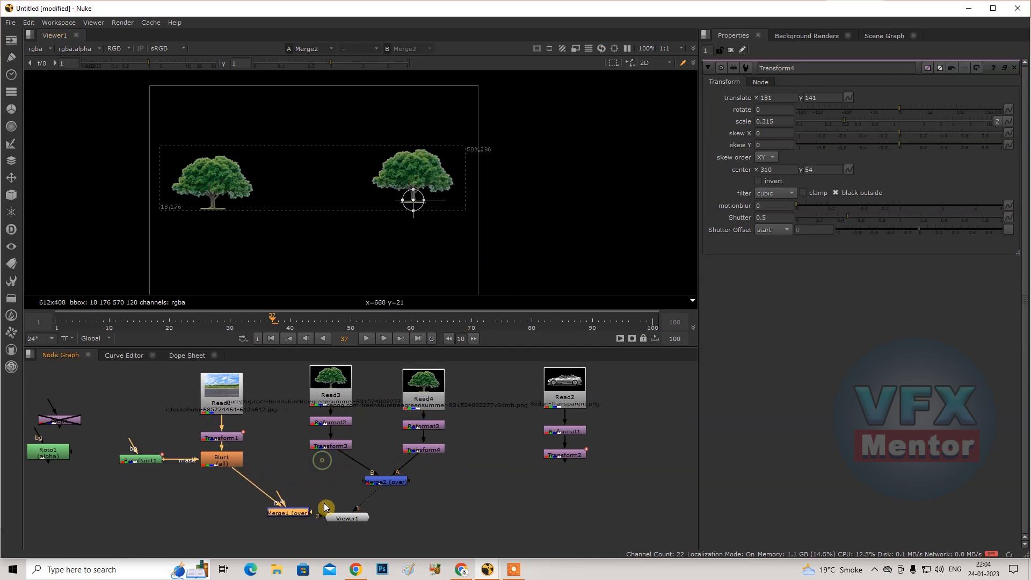
pyautogui.click(393, 485)
pyautogui.moveTo(394, 486)
pyautogui.mouseDown()
pyautogui.moveTo(359, 496)
pyautogui.moveTo(383, 482)
pyautogui.mouseUp()
pyautogui.moveTo(355, 520); pyautogui.dragTo(452, 536)
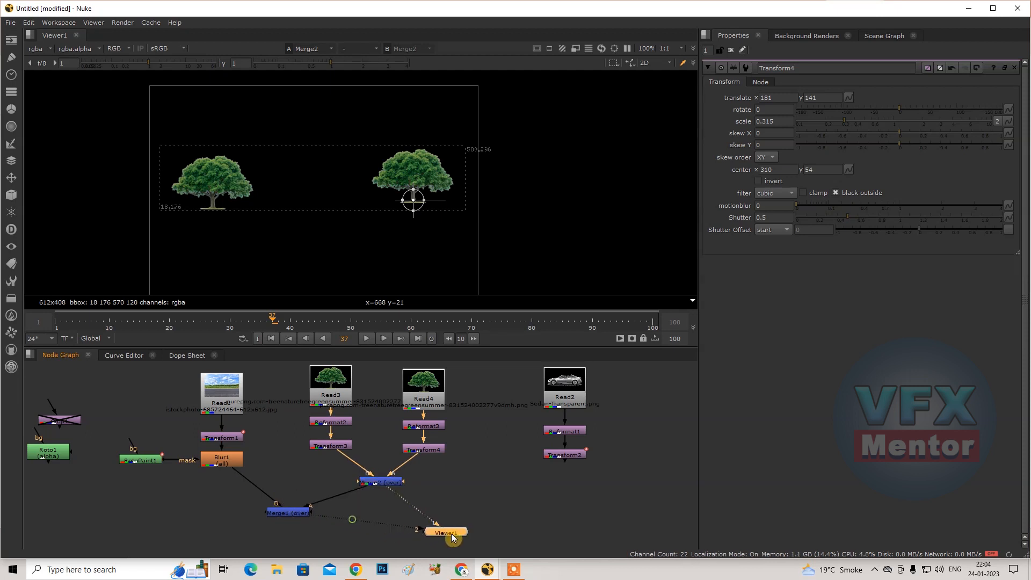
pyautogui.click(297, 515)
pyautogui.press('1')
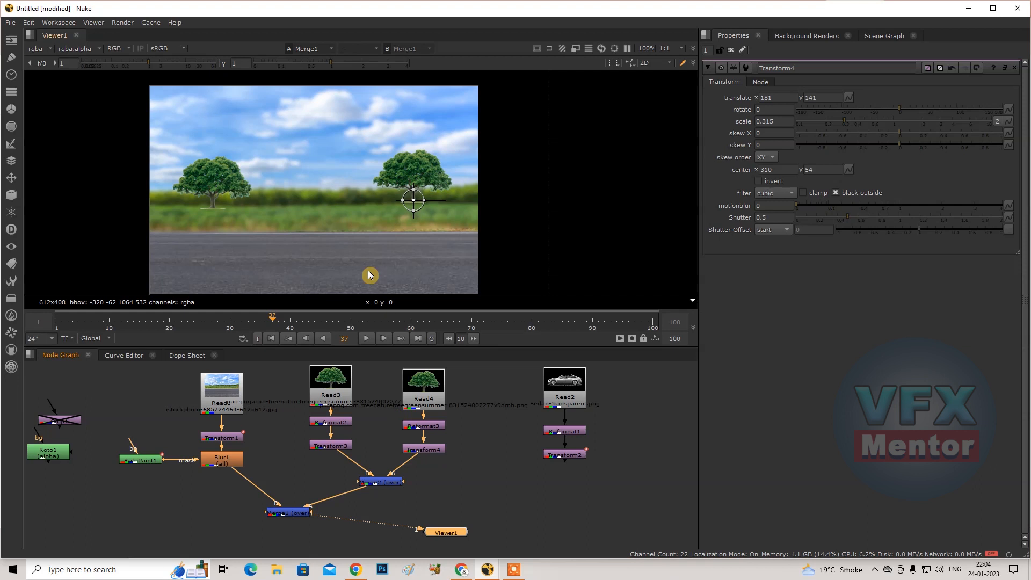
# Step: Insert a copy of Blur1 between Merge2 and Merge1 and set its size to 3.5
pyautogui.scroll(2, 324, 183)
pyautogui.scroll(-2, 385, 199)
pyautogui.scroll(4, 384, 194)
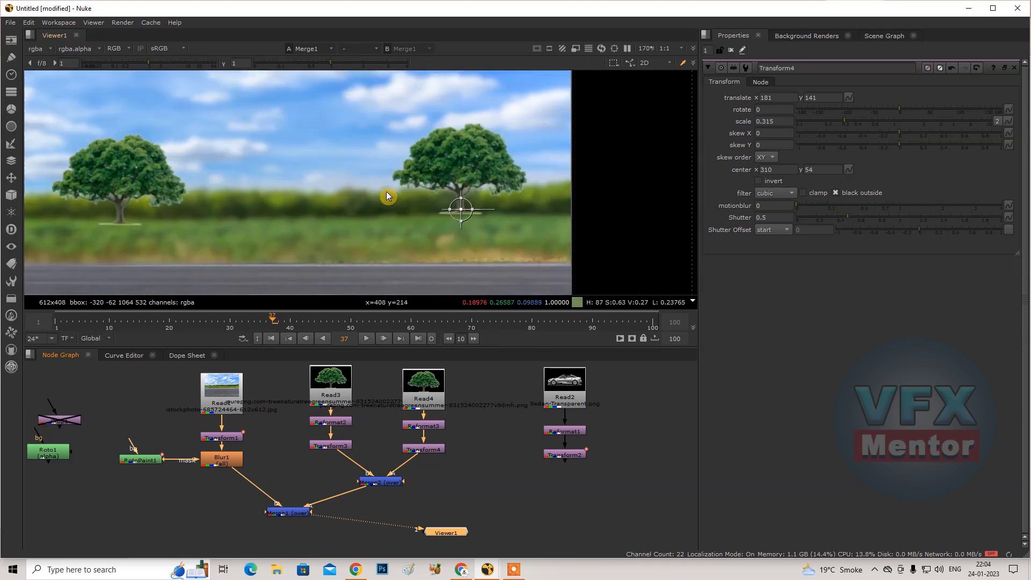
pyautogui.scroll(1, 458, 191)
pyautogui.scroll(-3, 433, 181)
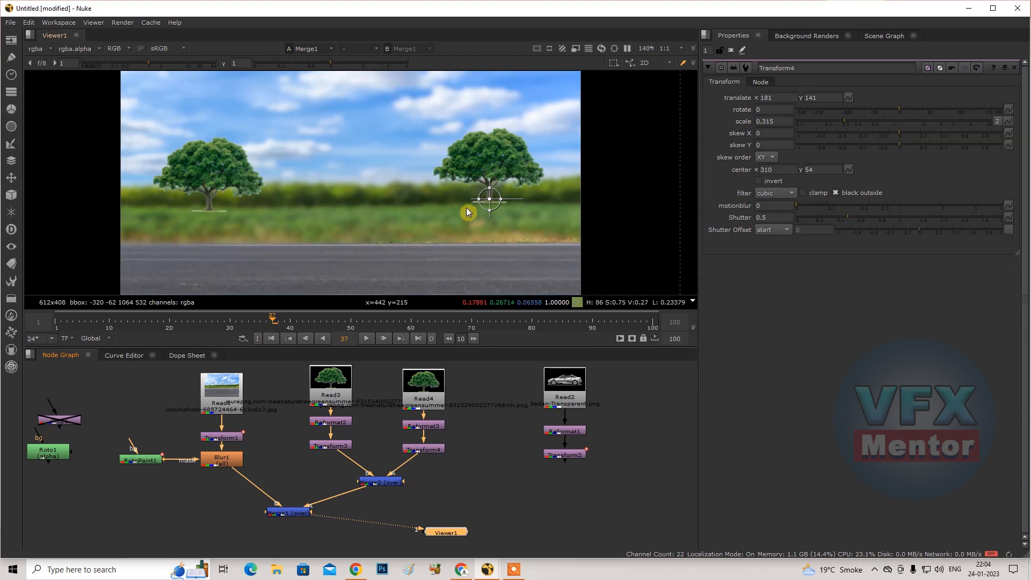
pyautogui.click(223, 463)
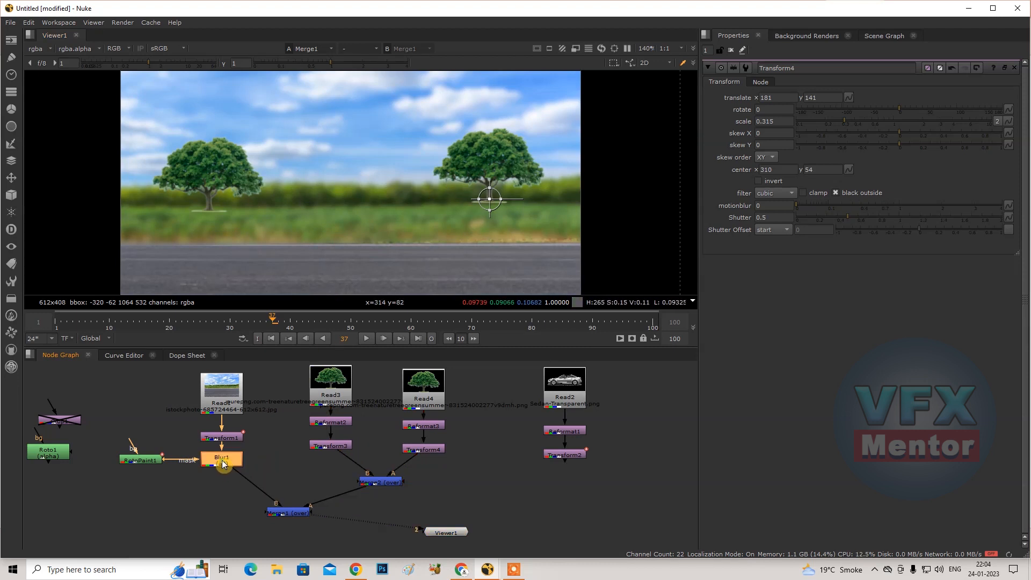
pyautogui.hotkey('ctrl', 'c')
pyautogui.click(155, 523)
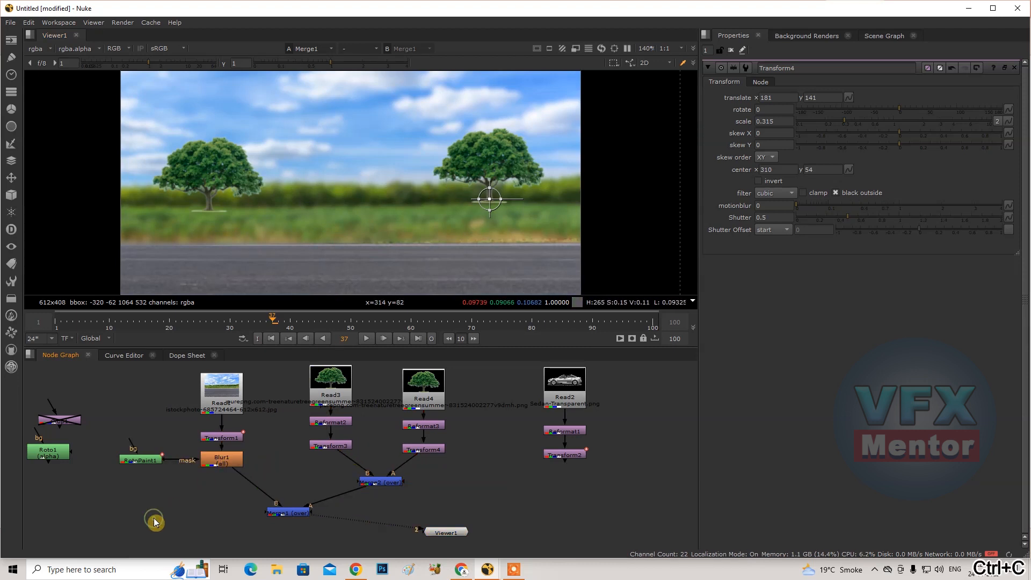
pyautogui.moveTo(158, 523); pyautogui.dragTo(392, 511)
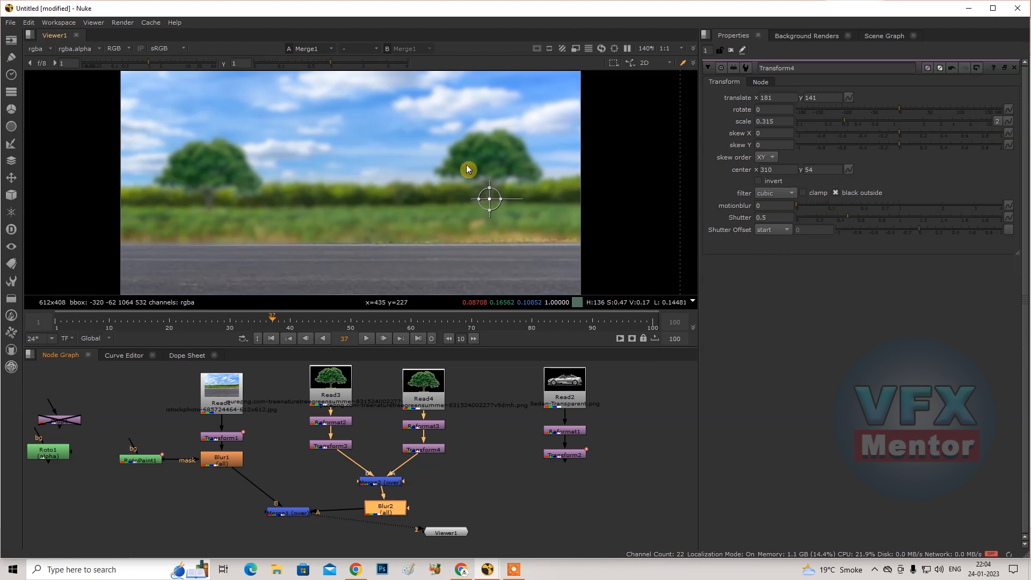
pyautogui.doubleClick(394, 515)
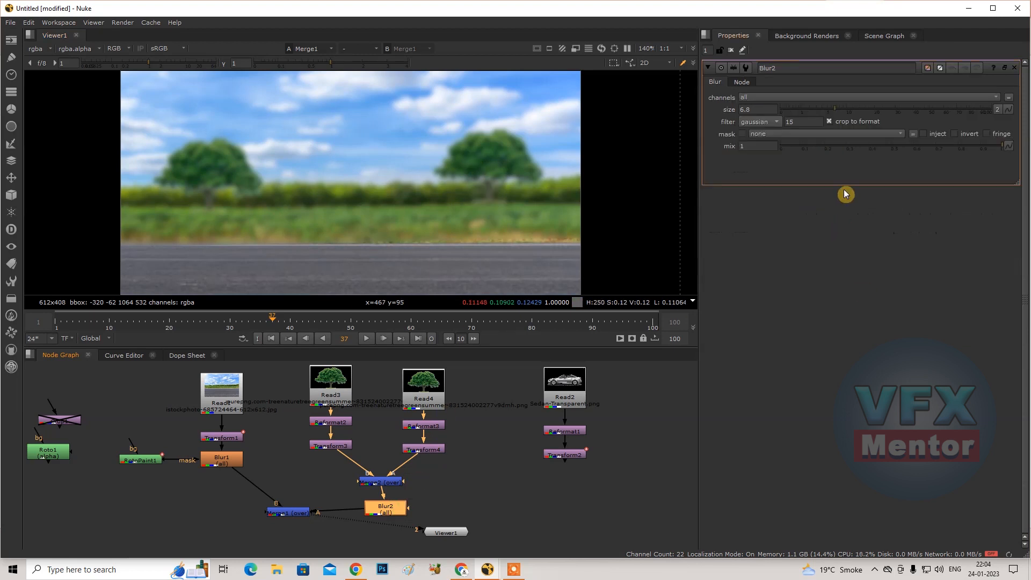
pyautogui.moveTo(834, 112); pyautogui.dragTo(823, 114)
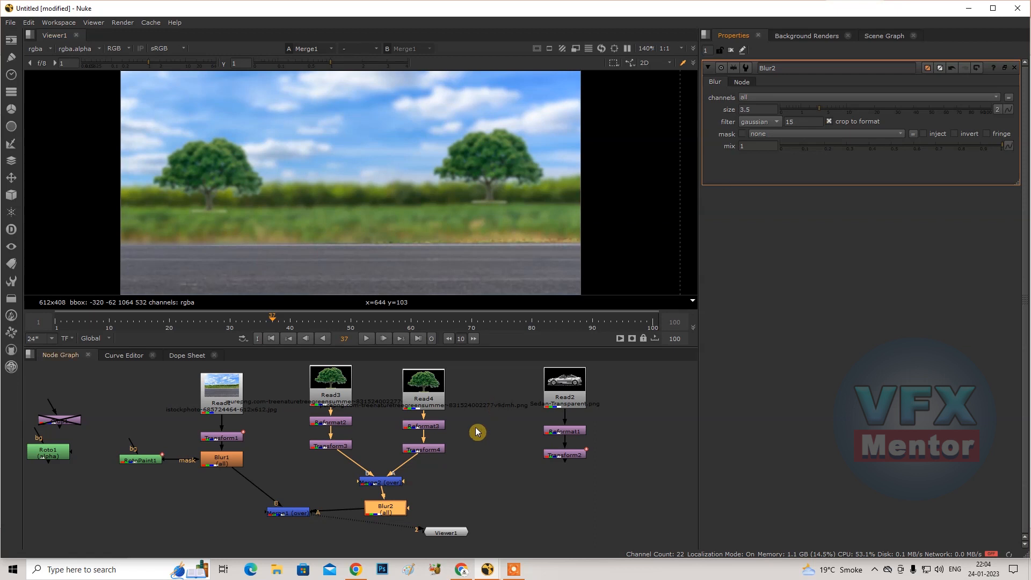
# Step: Lower the second tree on the grass with Transform4, at translate 180.5, 128
pyautogui.doubleClick(423, 450)
pyautogui.moveTo(489, 203); pyautogui.dragTo(489, 209)
pyautogui.click(478, 461)
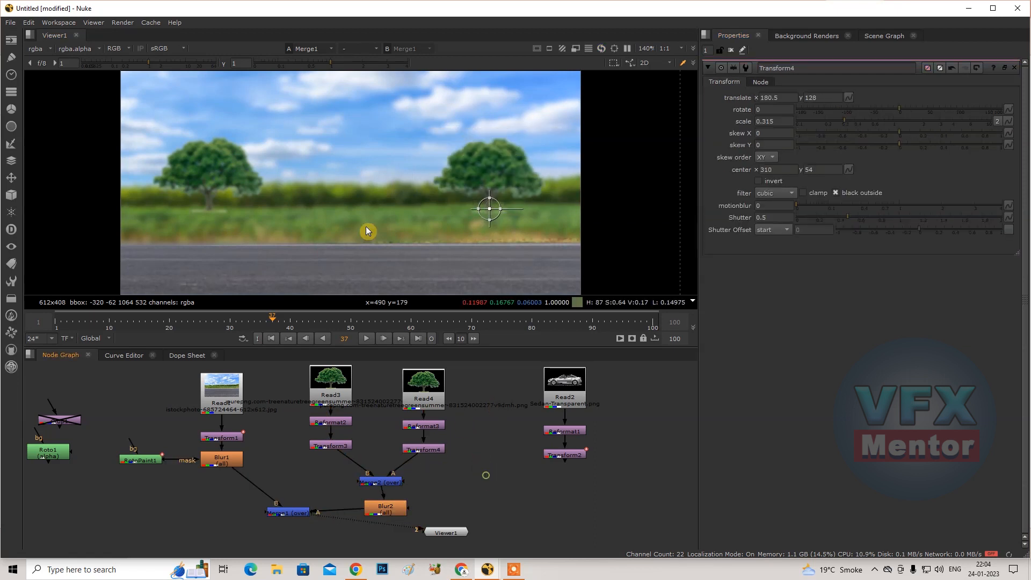
pyautogui.scroll(-2, 355, 177)
pyautogui.scroll(2, 351, 164)
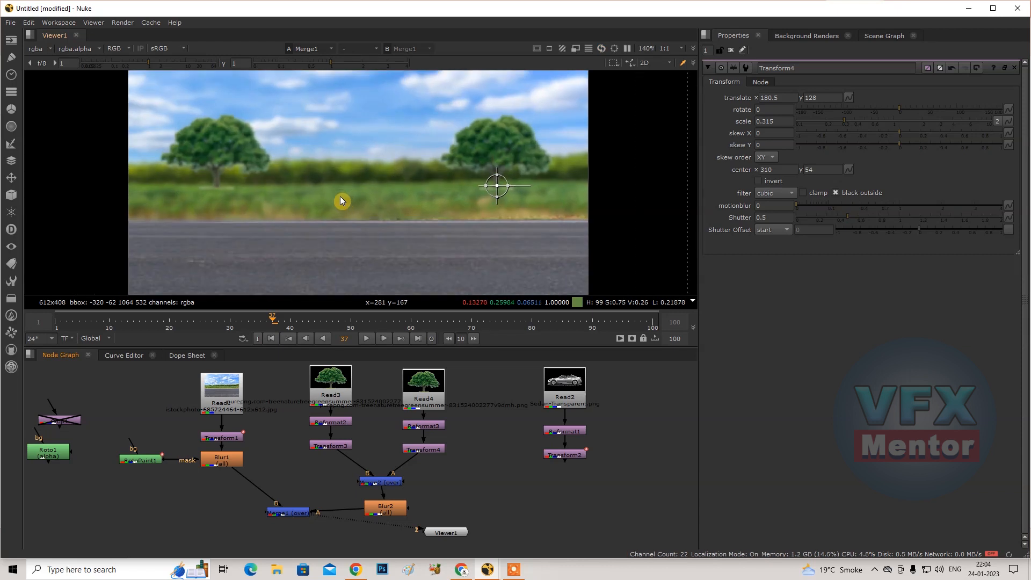
pyautogui.scroll(-1, 342, 201)
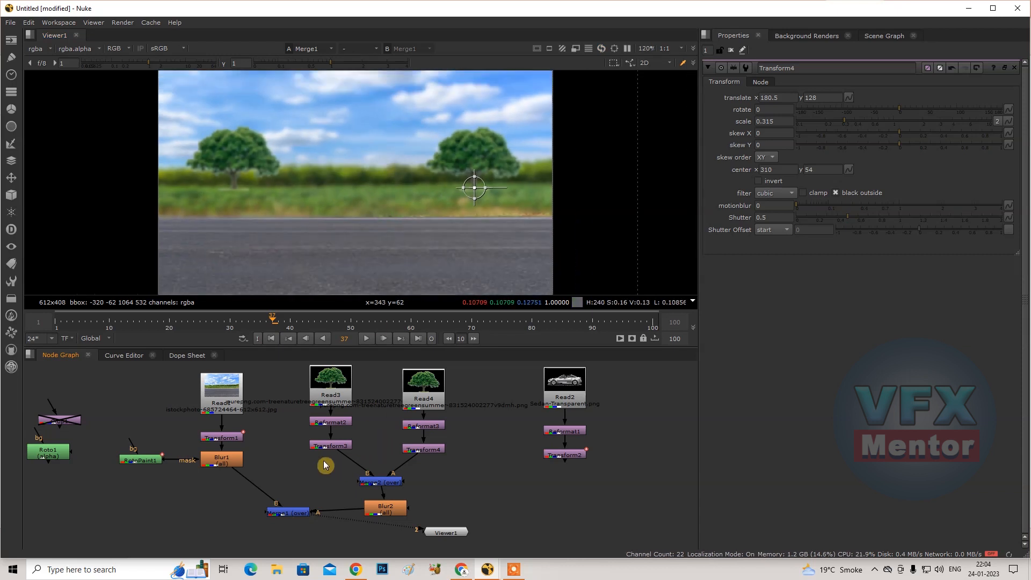
pyautogui.scroll(-1, 405, 196)
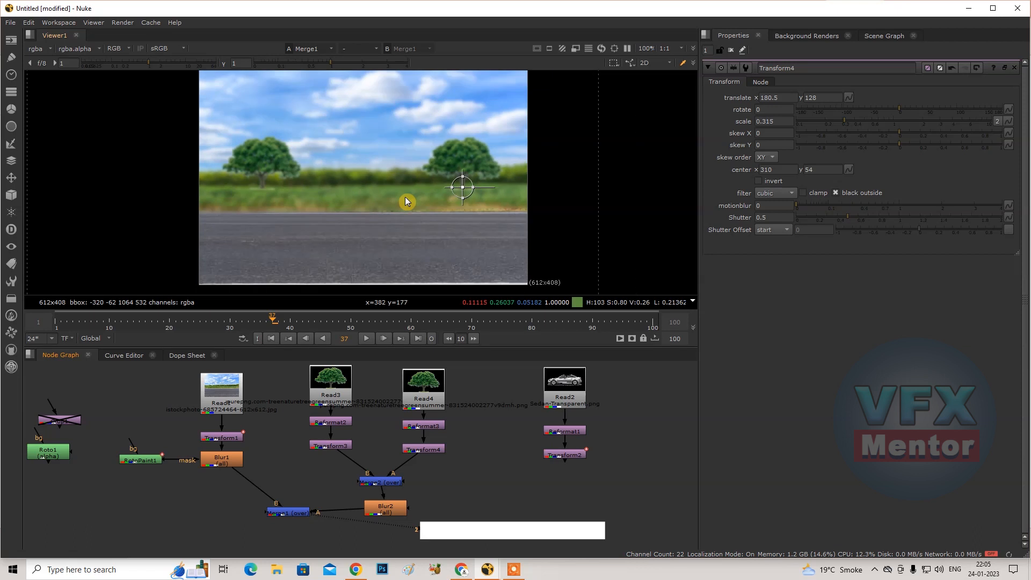
# Step: Set Blur2's size to 3.8, line up Merge1 with Blur2, and place Viewer1 below Merge1
pyautogui.doubleClick(386, 508)
pyautogui.moveTo(816, 112); pyautogui.dragTo(823, 111)
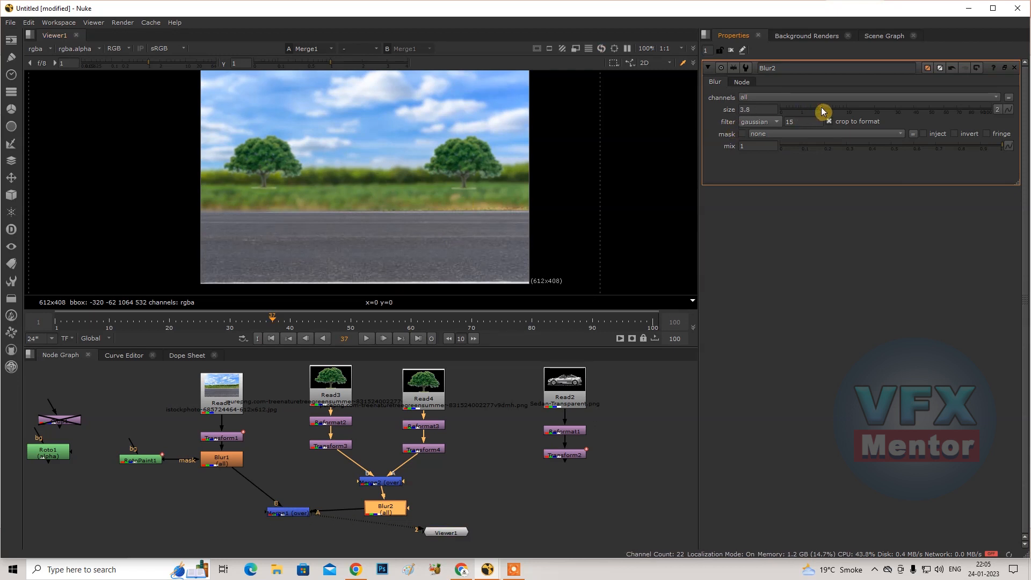
pyautogui.moveTo(299, 515); pyautogui.dragTo(280, 517)
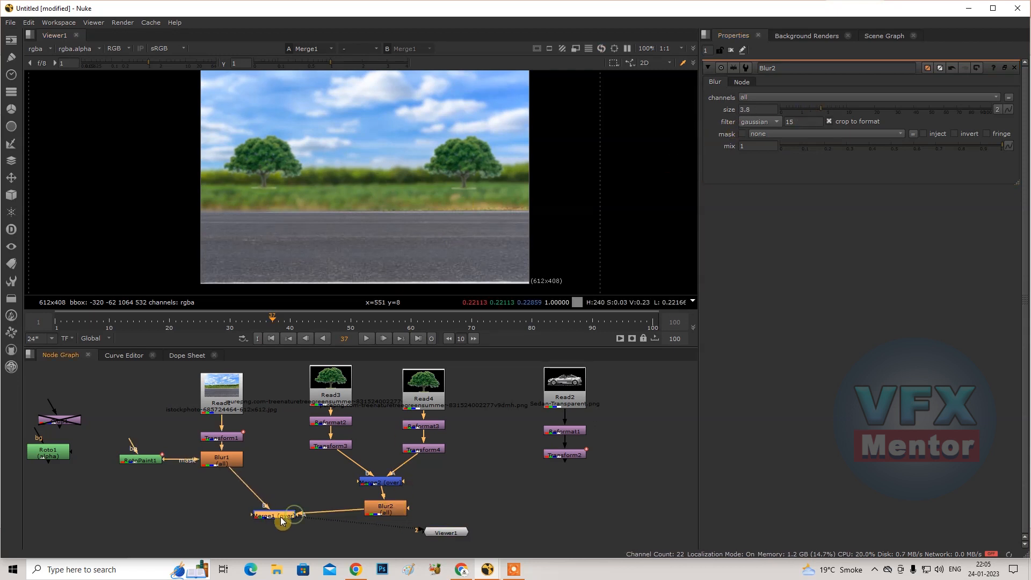
pyautogui.moveTo(384, 513); pyautogui.dragTo(374, 520)
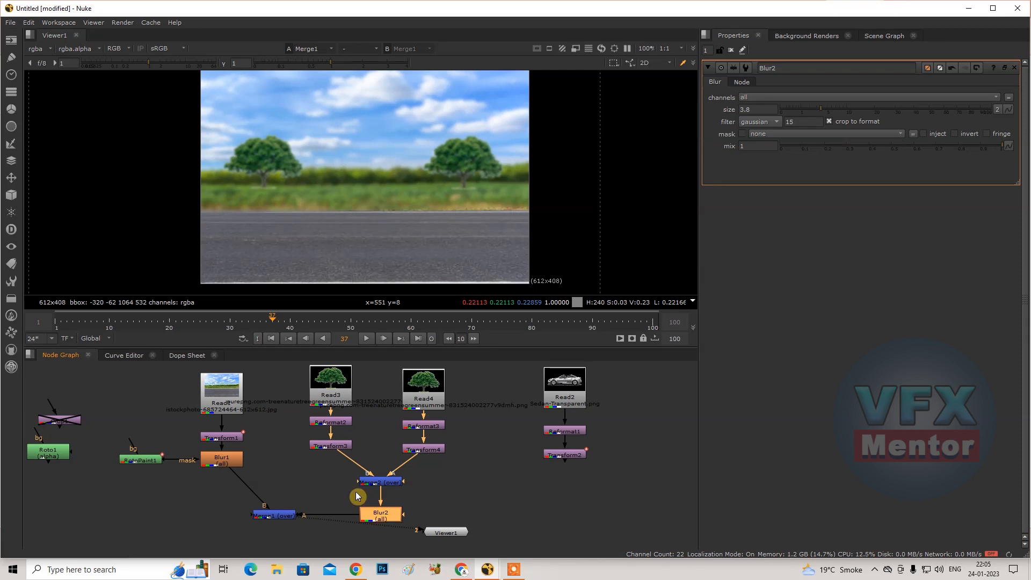
pyautogui.moveTo(455, 490); pyautogui.dragTo(470, 441, button='middle')
pyautogui.moveTo(460, 489); pyautogui.dragTo(280, 532)
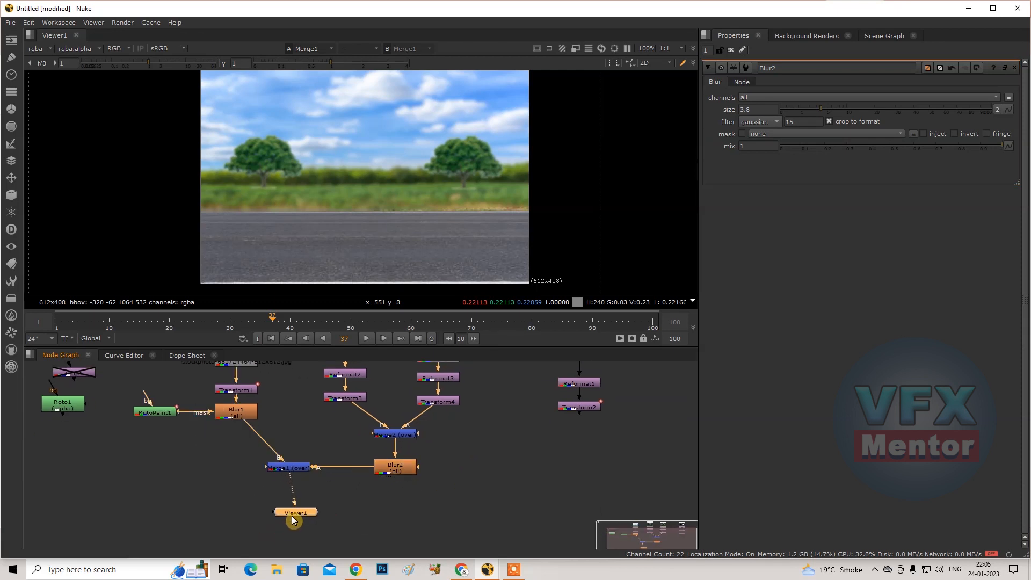
# Step: Add a Merge node compositing the car's Transform2 as A over Merge1 as B, and view the result
pyautogui.scroll(-1, 389, 453)
pyautogui.moveTo(552, 427); pyautogui.dragTo(534, 455, button='middle')
pyautogui.moveTo(468, 459); pyautogui.dragTo(461, 430, button='middle')
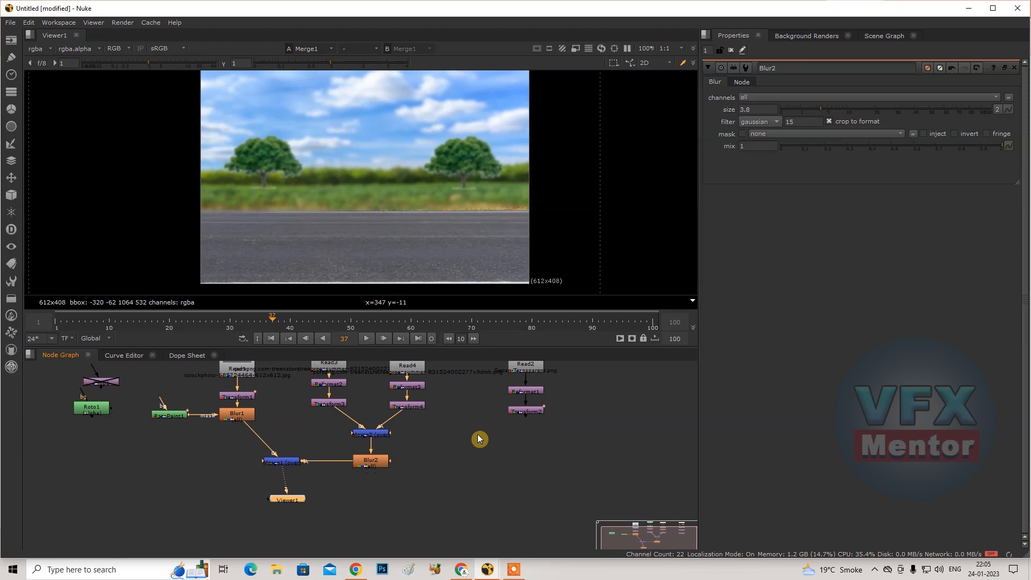
pyautogui.click(374, 508)
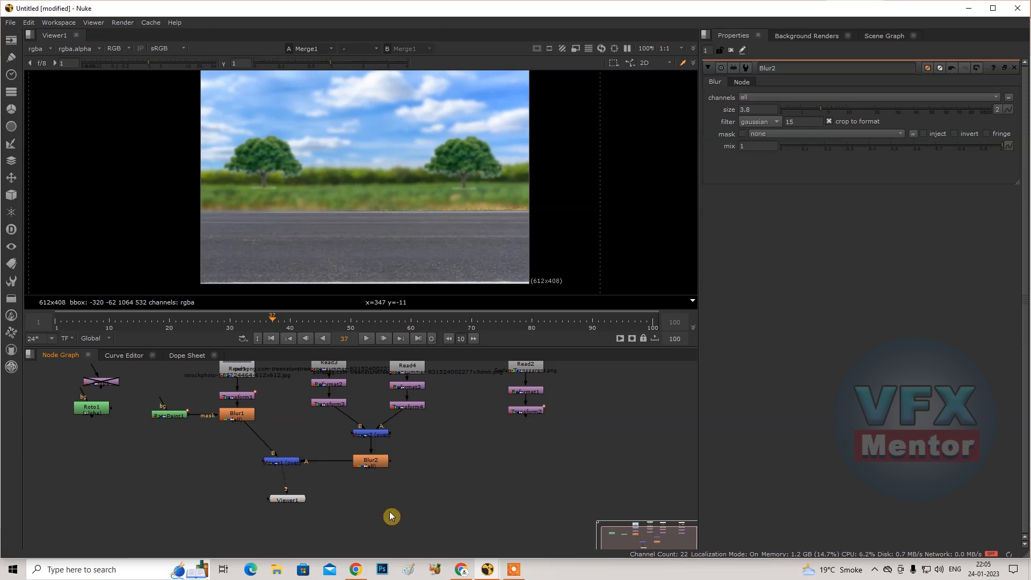
pyautogui.press('m')
pyautogui.moveTo(336, 517); pyautogui.dragTo(534, 411)
pyautogui.moveTo(380, 488); pyautogui.dragTo(293, 467)
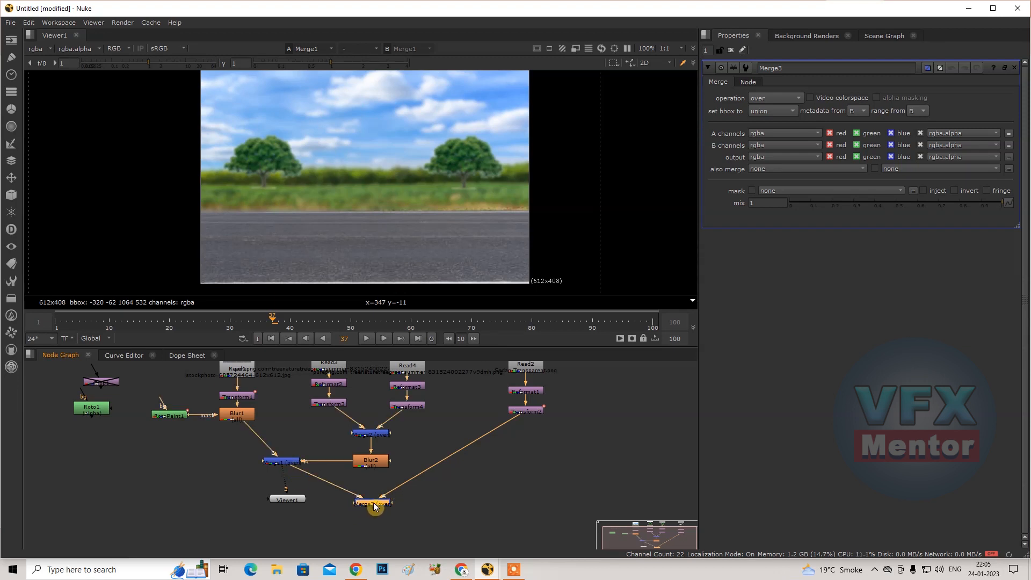
pyautogui.moveTo(374, 507); pyautogui.dragTo(376, 513)
pyautogui.press('2')
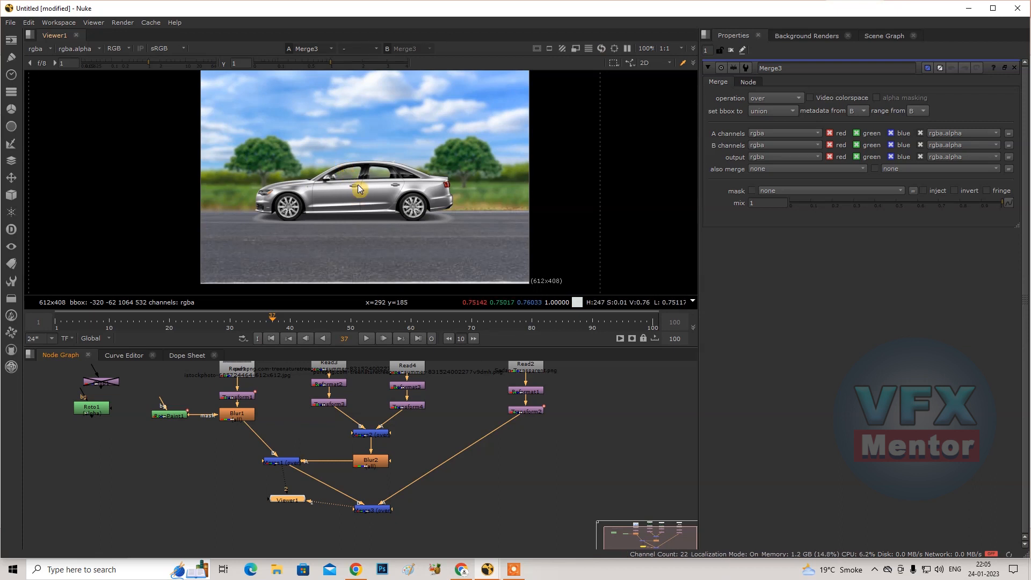
# Step: Switch to the workspace layout with a large Node Graph and a compact Viewer, and frame the whole composite in the Viewer
pyautogui.hotkey('shift', 'F3')
pyautogui.moveTo(412, 313); pyautogui.dragTo(327, 202, button='middle')
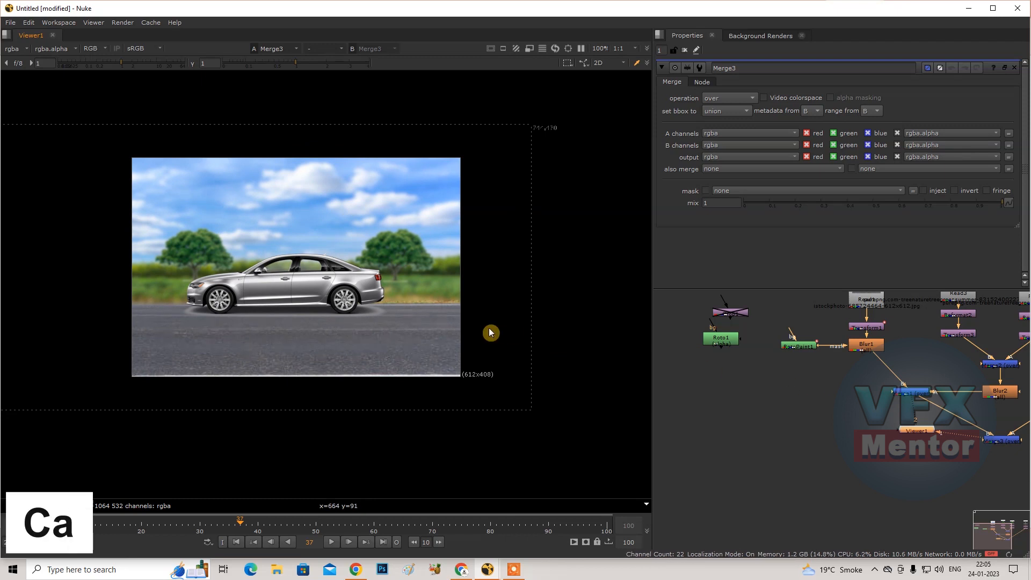
pyautogui.hotkey('shift', 'F1')
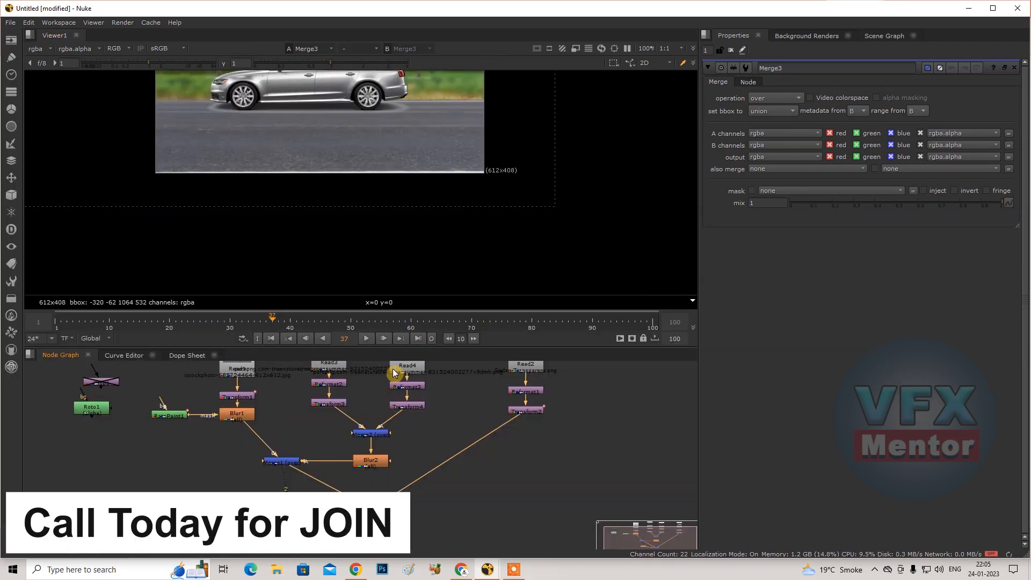
pyautogui.hotkey('shift', 'F3')
pyautogui.moveTo(397, 180); pyautogui.dragTo(388, 314, button='middle')
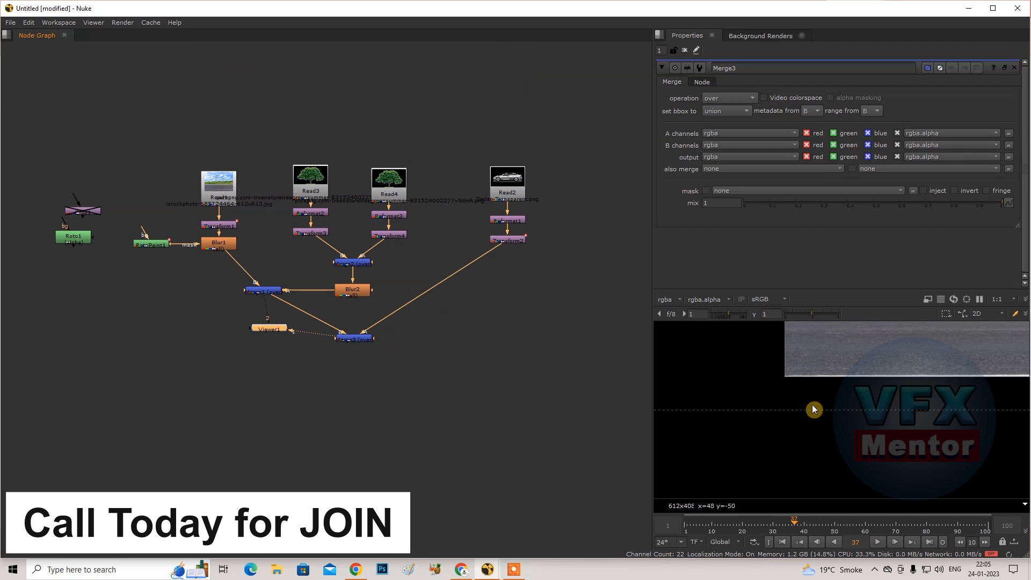
pyautogui.moveTo(814, 410); pyautogui.dragTo(773, 493, button='middle')
pyautogui.scroll(-4, 779, 440)
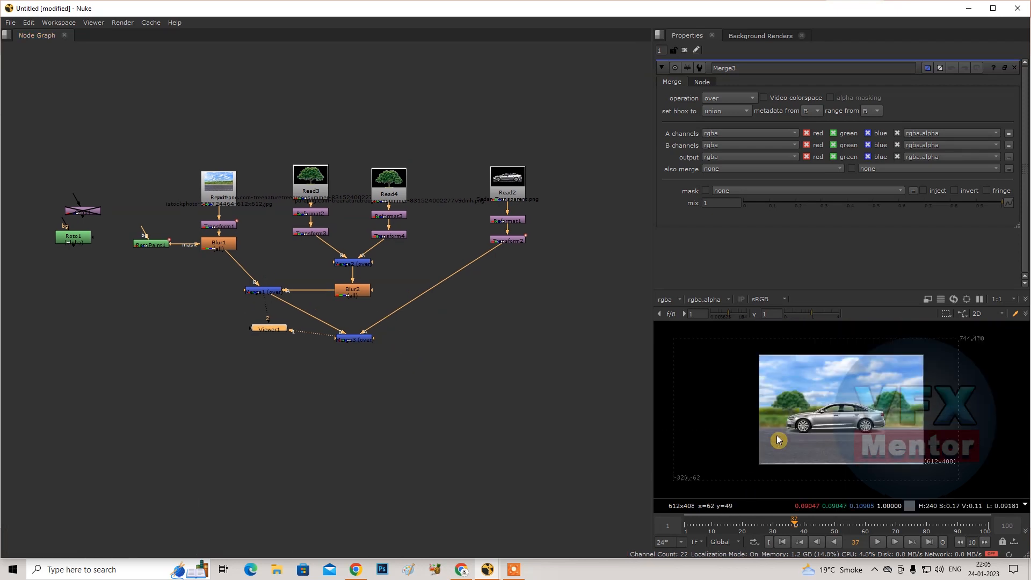
pyautogui.scroll(2, 842, 438)
pyautogui.moveTo(854, 438); pyautogui.dragTo(854, 449, button='middle')
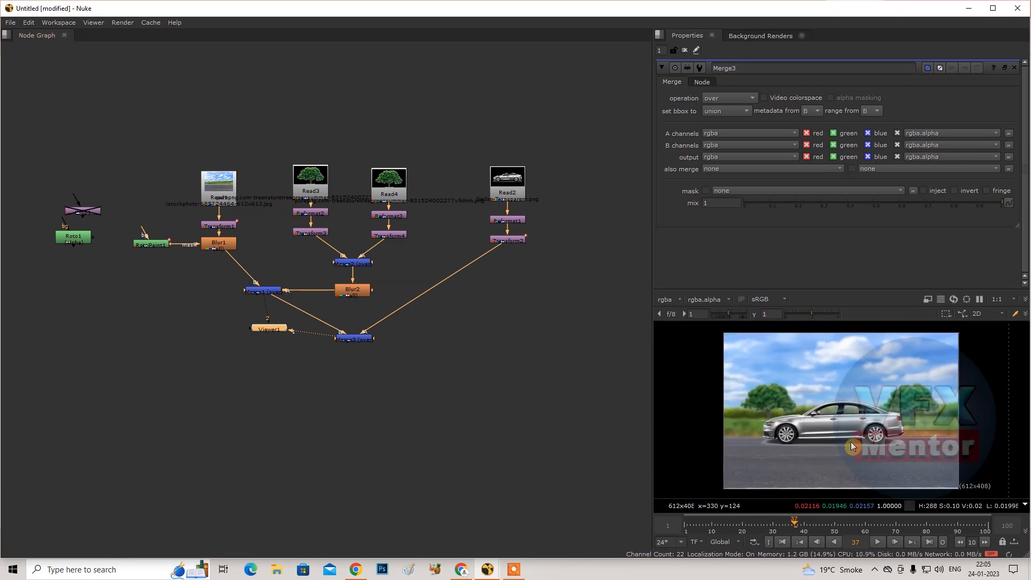
# Step: Play back the Merge3 composite and compare the motion of the road, trees and car against the node tree
pyautogui.click(877, 543)
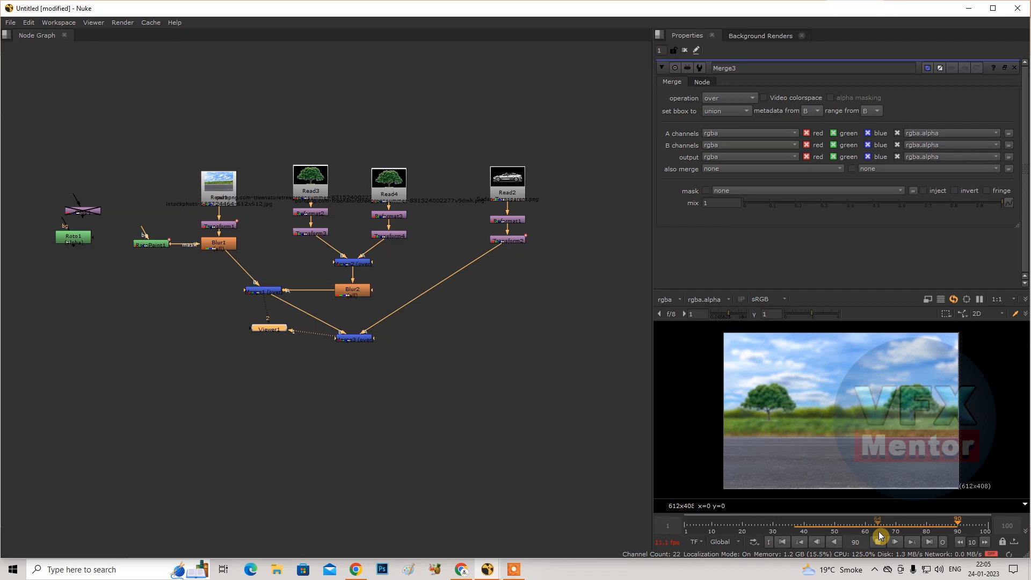
pyautogui.click(879, 544)
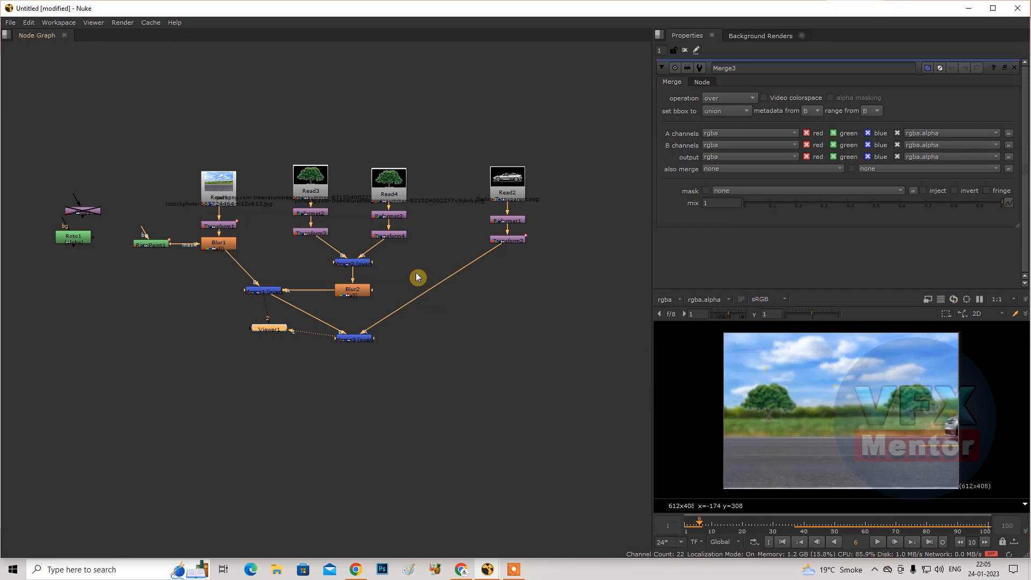
pyautogui.scroll(3, 374, 311)
pyautogui.scroll(-3, 430, 381)
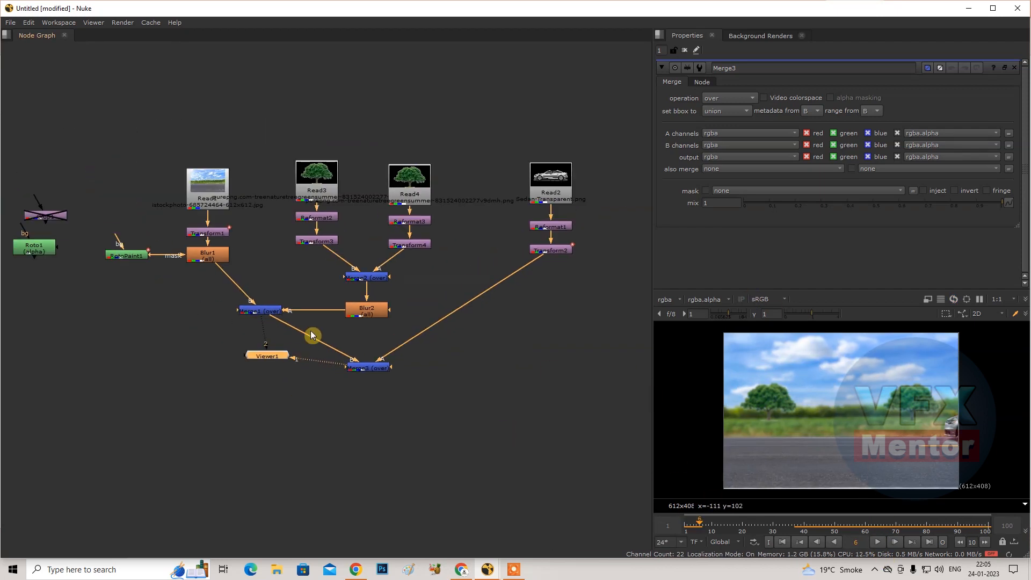
pyautogui.scroll(3, 312, 336)
pyautogui.scroll(-1, 324, 364)
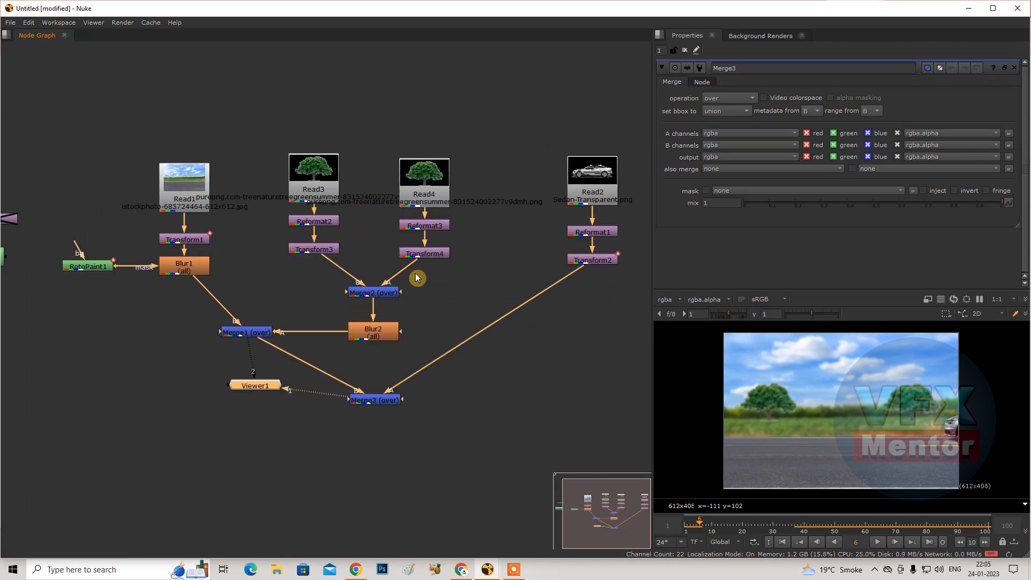
pyautogui.moveTo(268, 141); pyautogui.dragTo(457, 313)
pyautogui.click(504, 149)
pyautogui.click(880, 543)
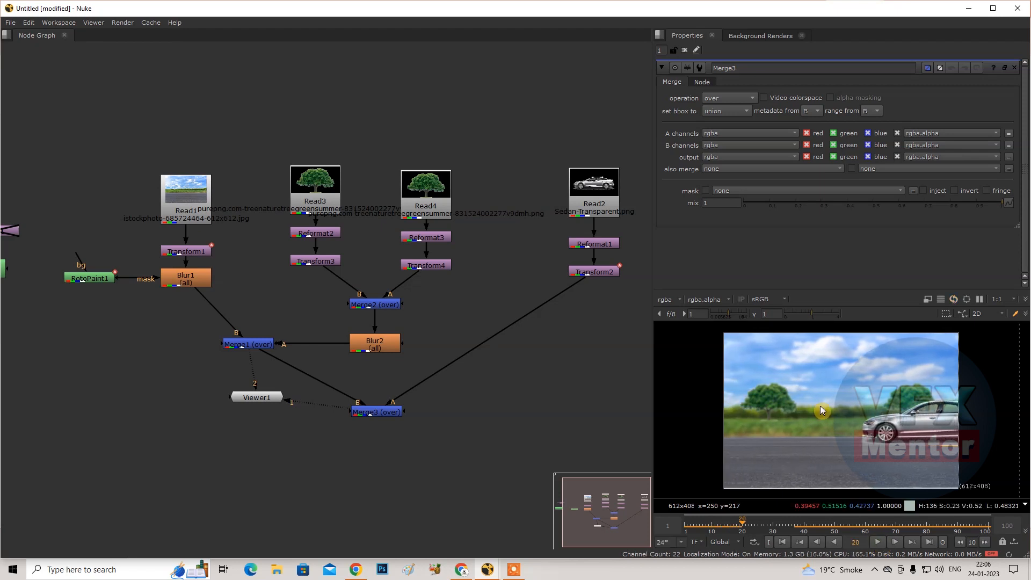
# Step: Insert a copy of the animated Transform1 between Blur2 and Merge1, and play the composite from the first frame
pyautogui.click(193, 253)
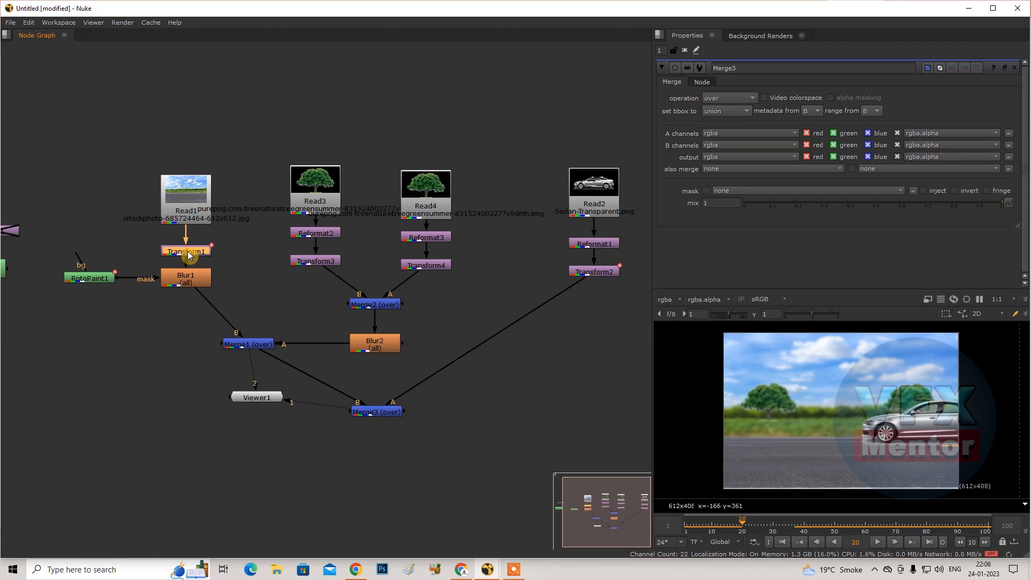
pyautogui.hotkey('ctrl', 'c')
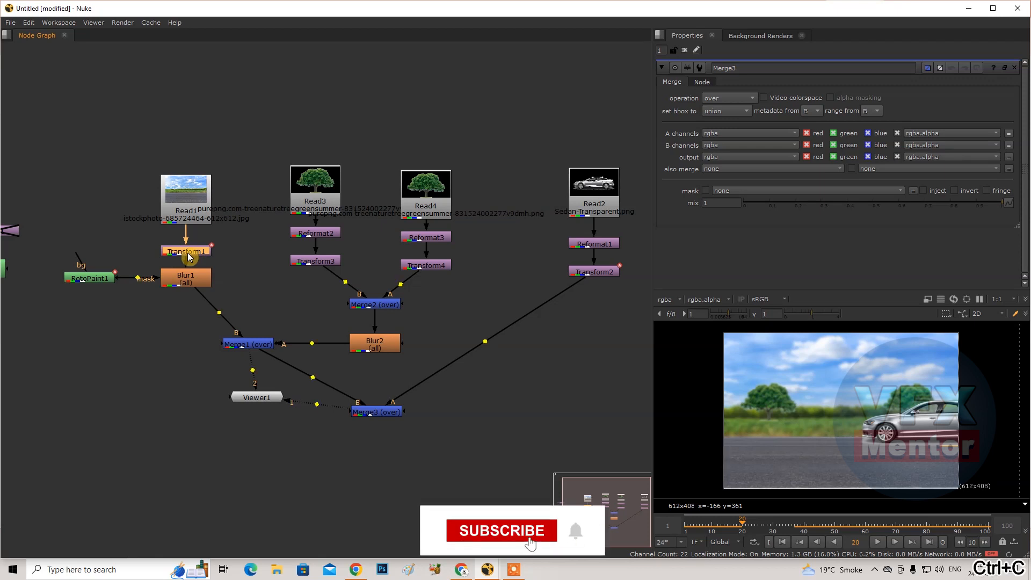
pyautogui.click(132, 400)
pyautogui.hotkey('ctrl', 'v')
pyautogui.moveTo(322, 361); pyautogui.dragTo(328, 347)
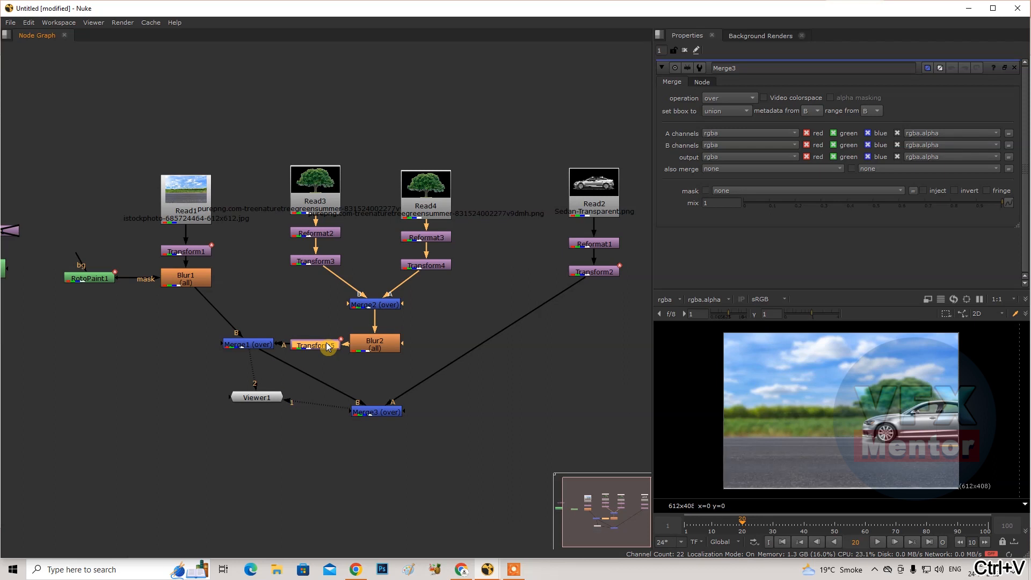
pyautogui.click(783, 543)
pyautogui.click(880, 545)
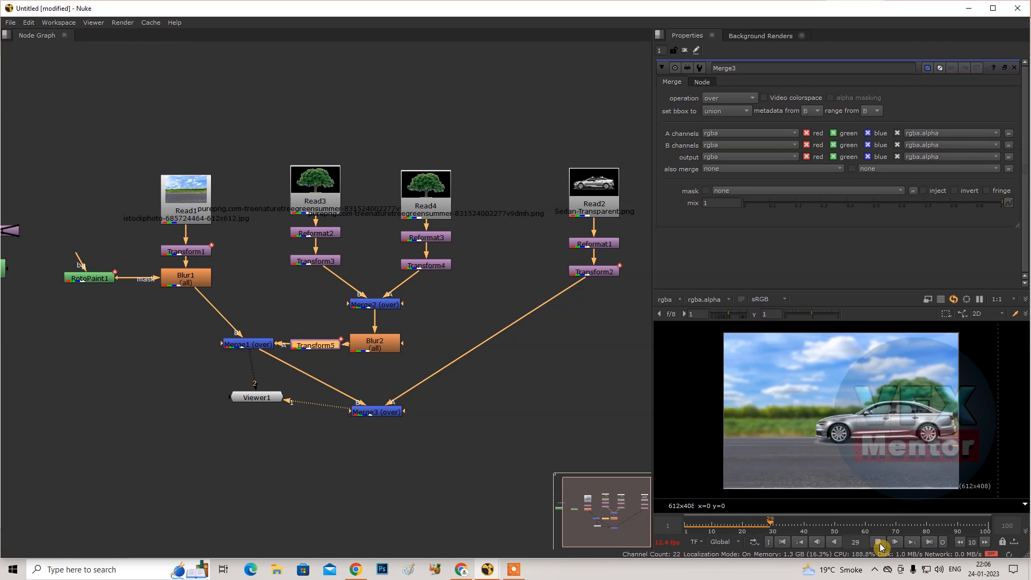
pyautogui.click(879, 544)
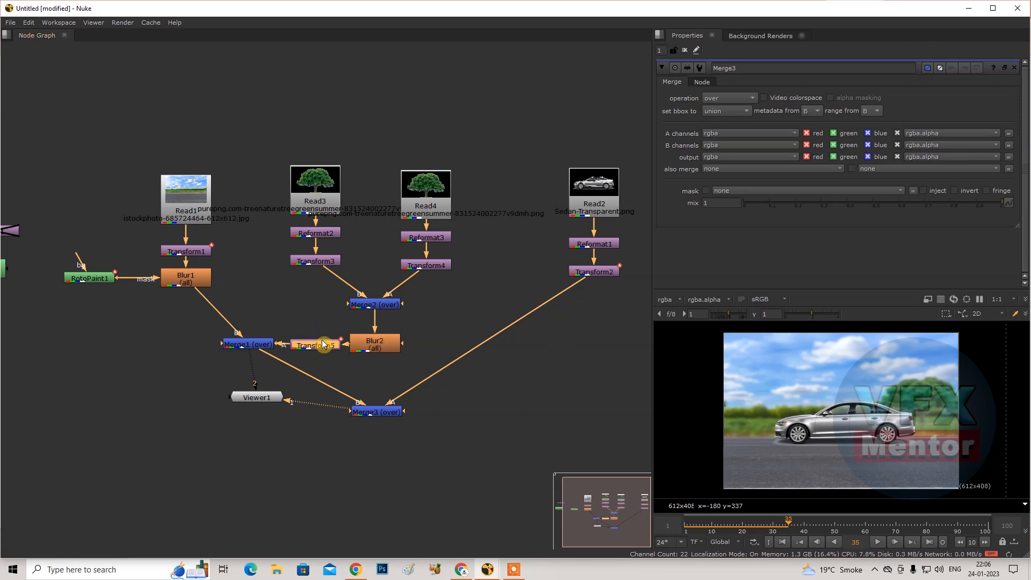
# Step: Move Transform5 between Transform3 and Merge2, insert another Transform1 copy between Transform4 and Merge2, and play the result from the first frame
pyautogui.moveTo(317, 349); pyautogui.dragTo(322, 289)
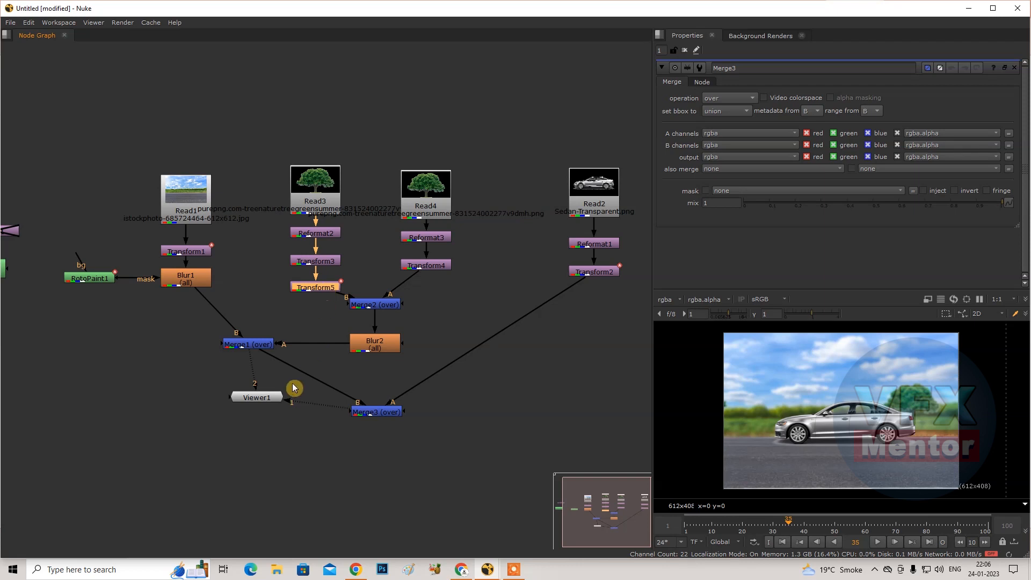
pyautogui.click(161, 423)
pyautogui.hotkey('ctrl', 'v')
pyautogui.moveTo(179, 420); pyautogui.dragTo(436, 294)
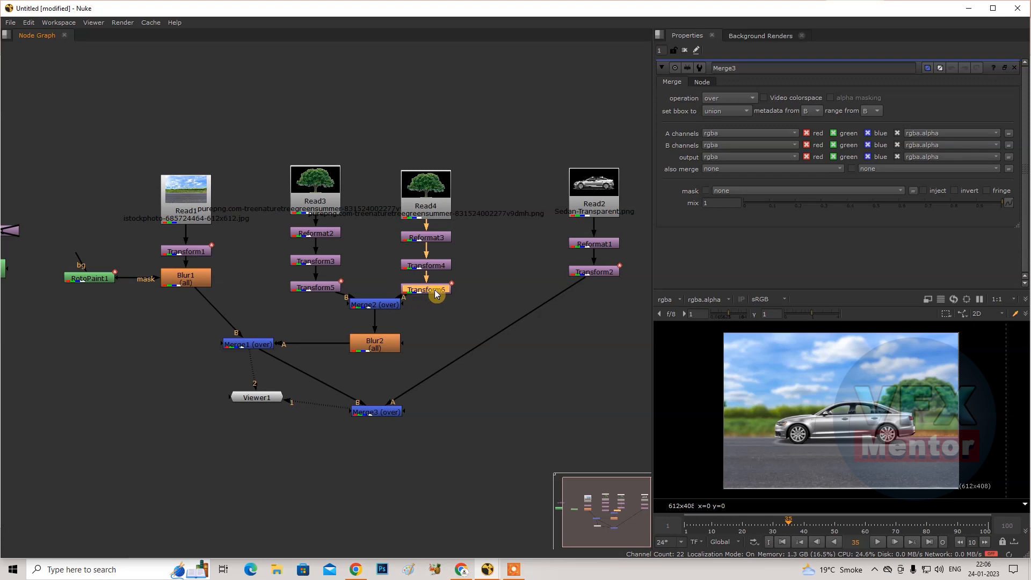
pyautogui.click(784, 543)
pyautogui.click(878, 542)
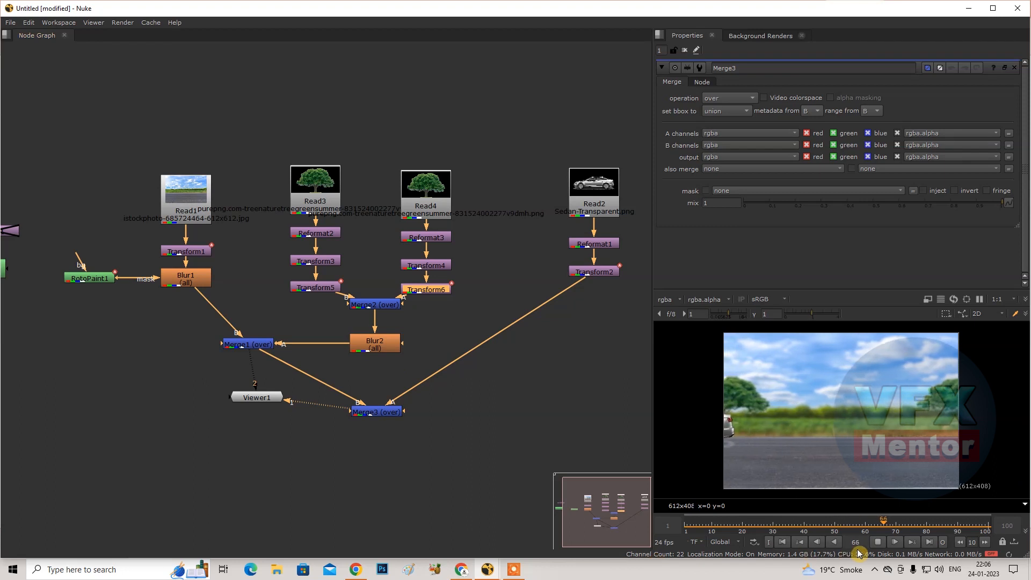
# Step: Lower Merge3 in the node tree and align Viewer1 directly beneath it
pyautogui.moveTo(375, 420); pyautogui.dragTo(374, 439)
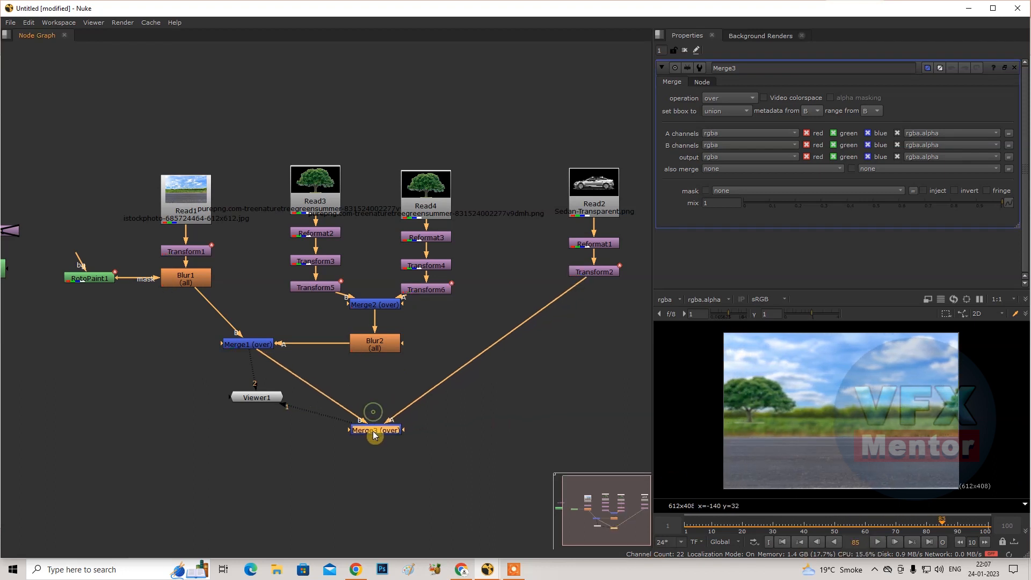
pyautogui.moveTo(257, 399); pyautogui.dragTo(258, 478)
pyautogui.click(367, 431)
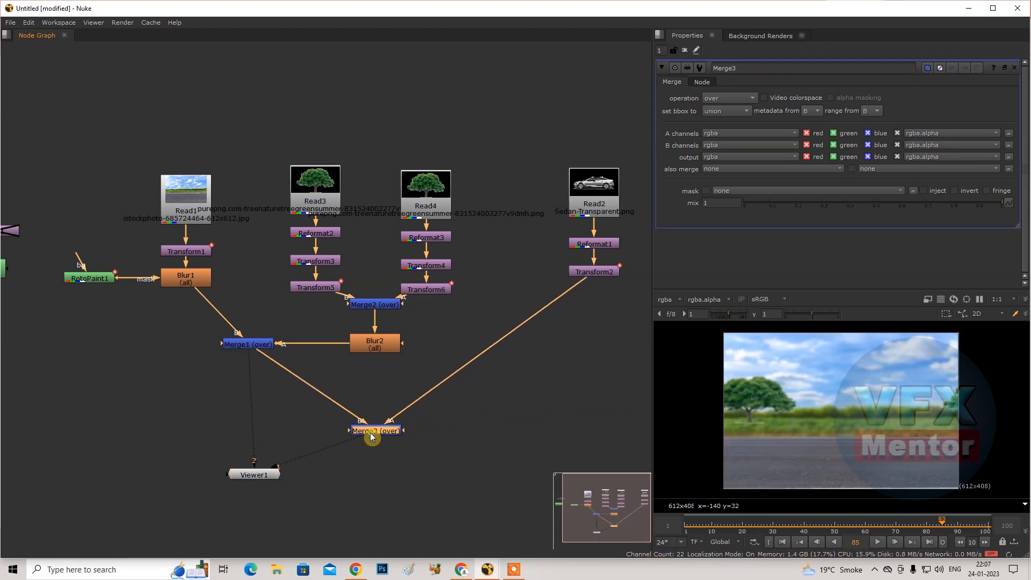
pyautogui.moveTo(252, 475); pyautogui.dragTo(324, 487)
pyautogui.press('l')
# Step: Space Blur2 and Merge2 lower under the tree branches, and shift the car's Read2, Reformat1 and Transform2 column closer to them
pyautogui.moveTo(384, 341); pyautogui.dragTo(384, 364)
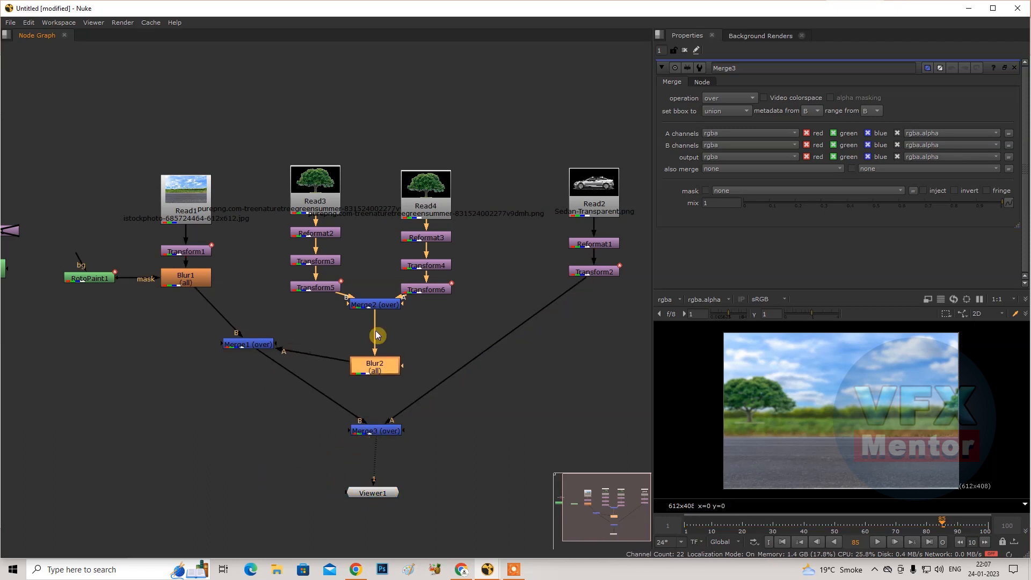
pyautogui.moveTo(375, 307); pyautogui.dragTo(374, 326)
pyautogui.scroll(-1, 354, 276)
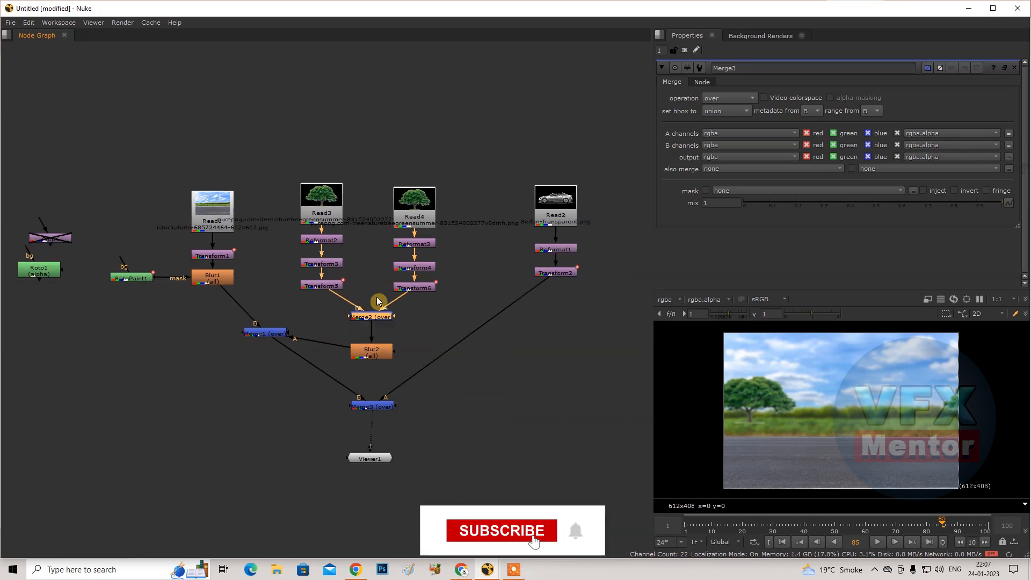
pyautogui.moveTo(619, 177); pyautogui.dragTo(531, 307)
pyautogui.moveTo(571, 212); pyautogui.dragTo(554, 211)
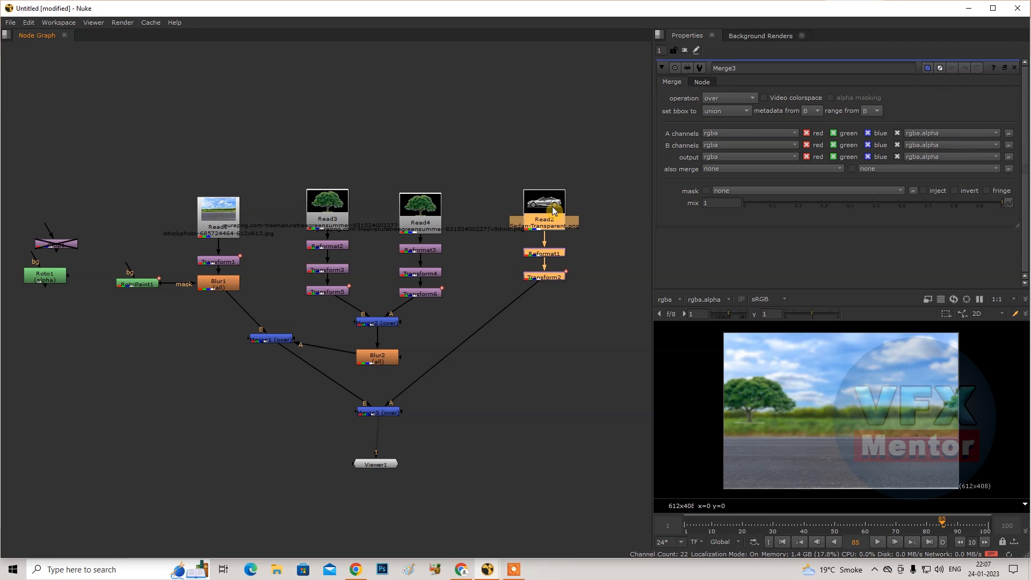